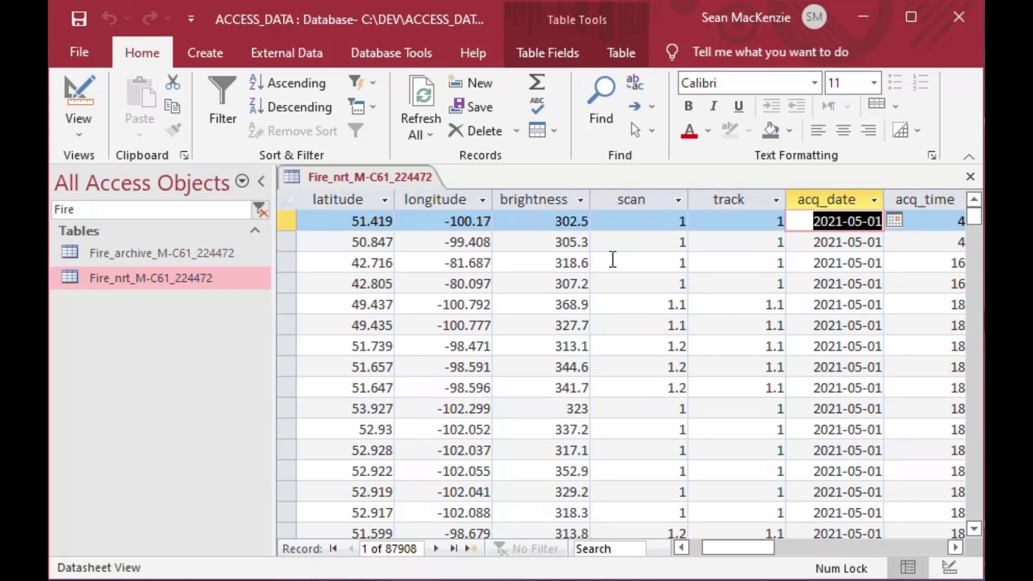
key(Tab)
key(Tab)
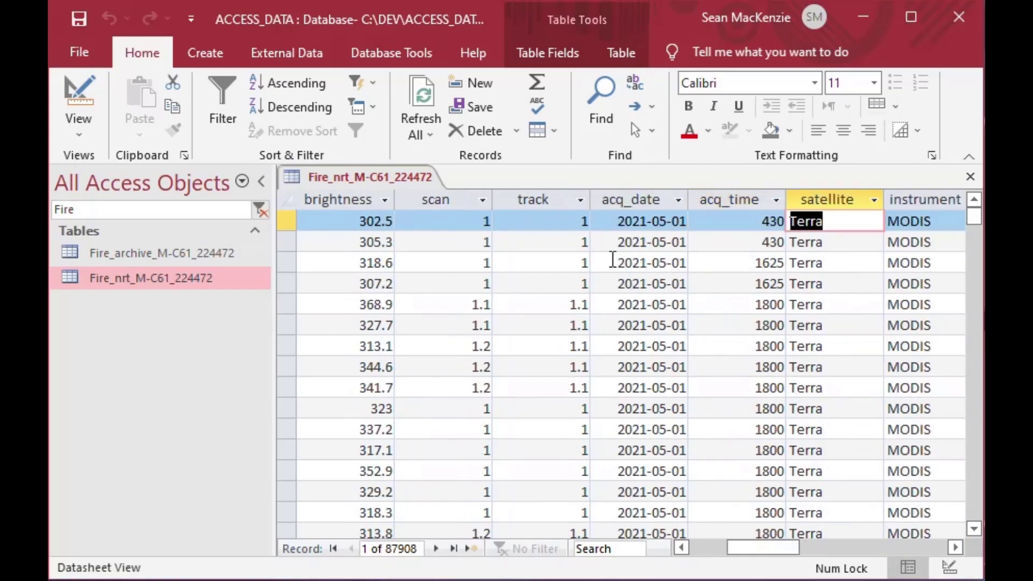
key(Tab)
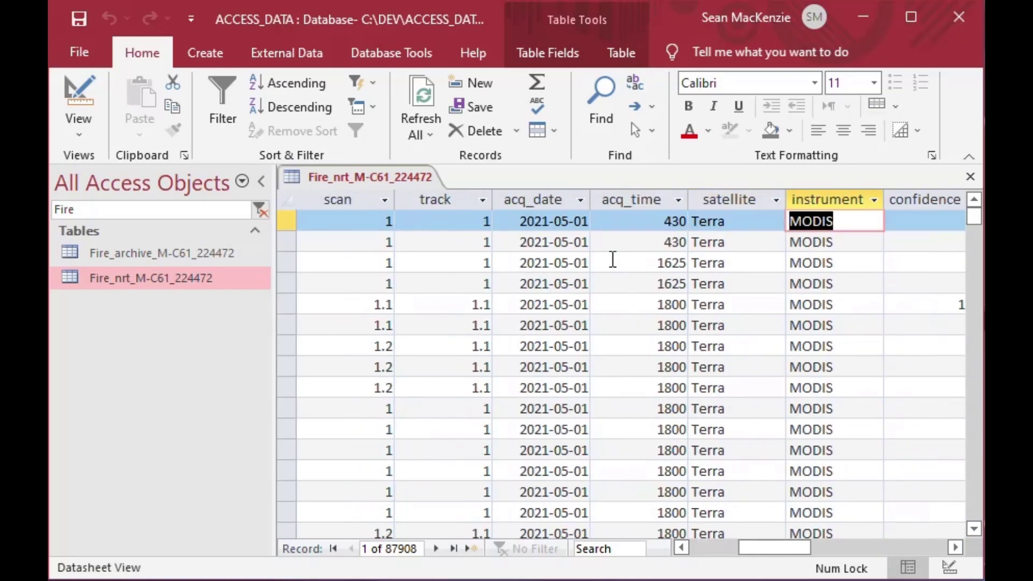
key(Tab)
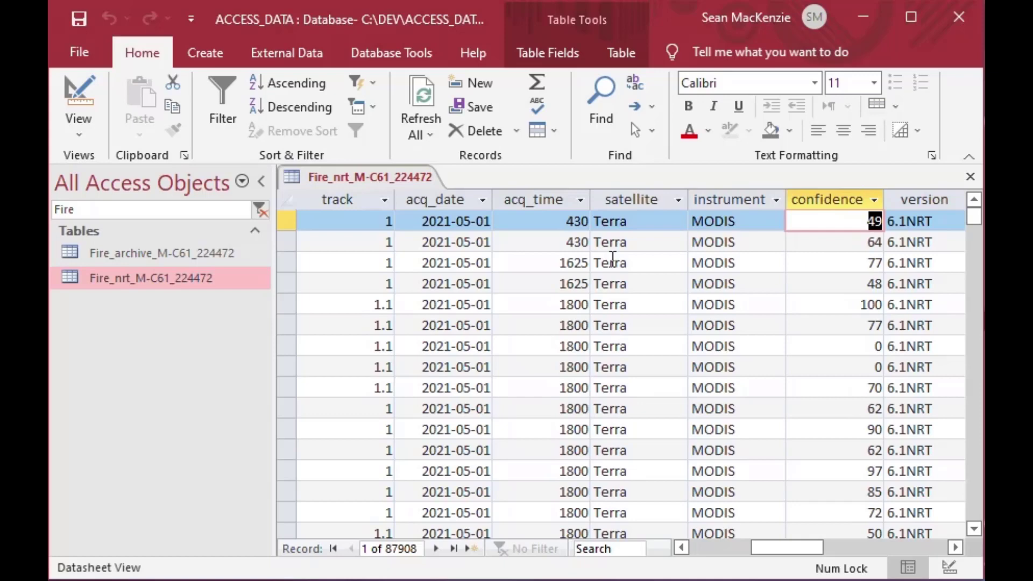
key(Tab)
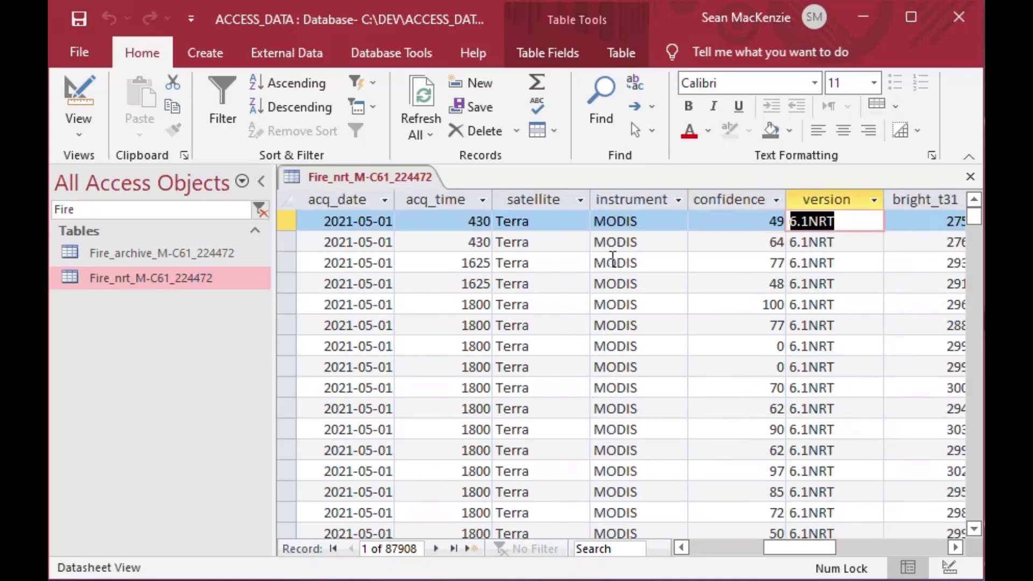
key(Tab)
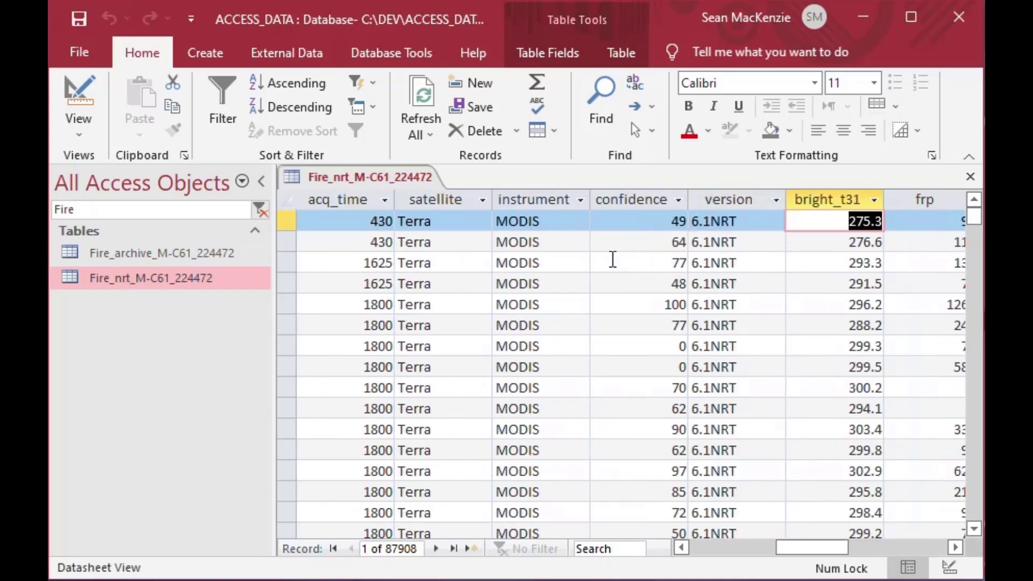
key(Tab)
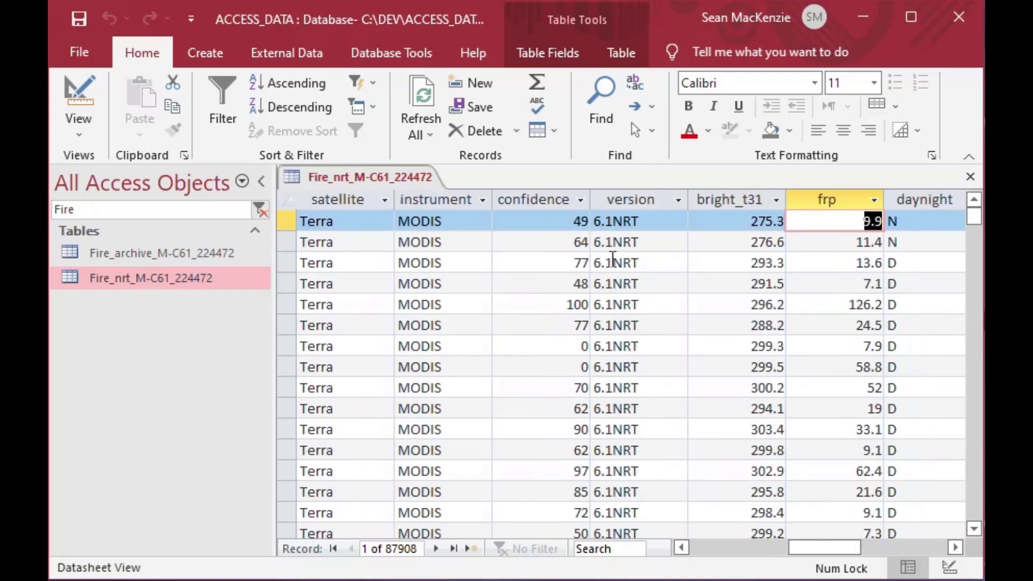
key(Tab)
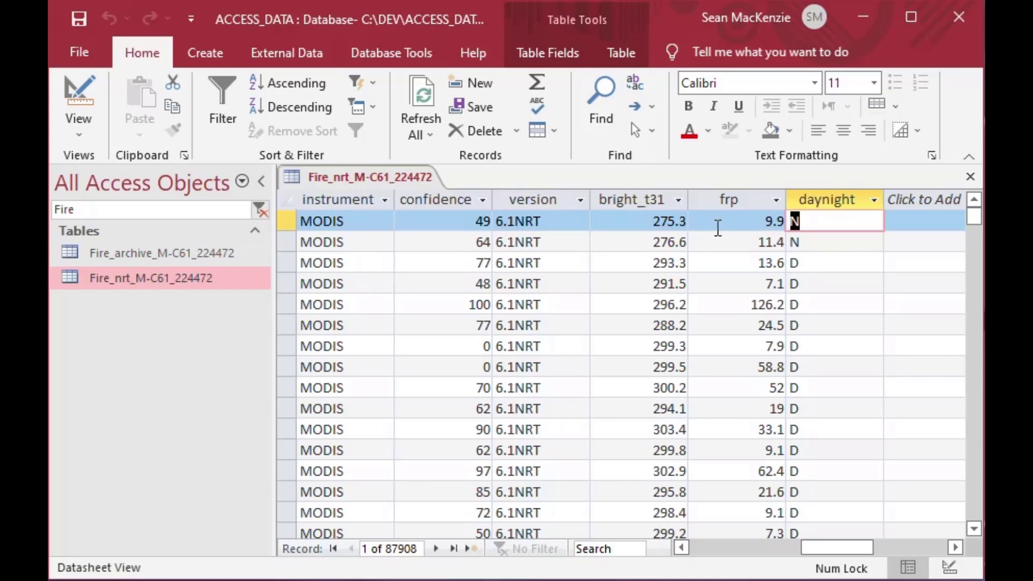
key(Left)
key(Left)
key(Left)
key(Left)
key(Left)
key(Left)
key(Left)
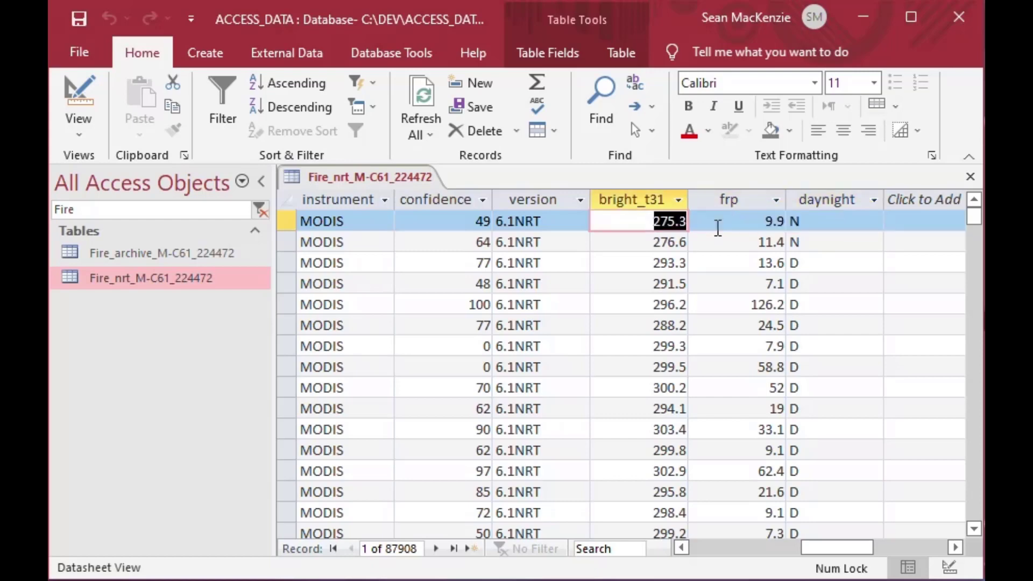
key(Left)
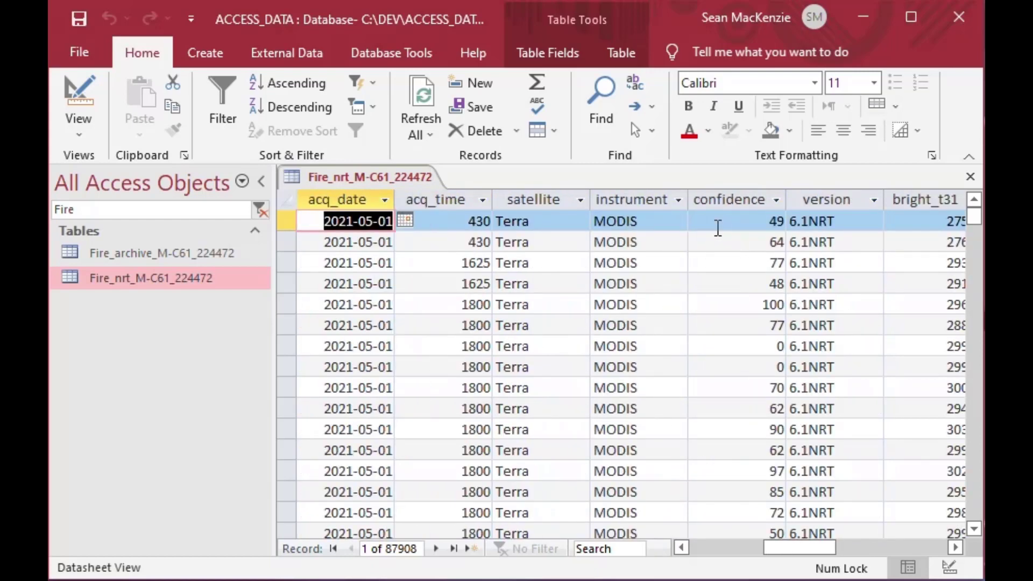
drag(811, 549, 720, 554)
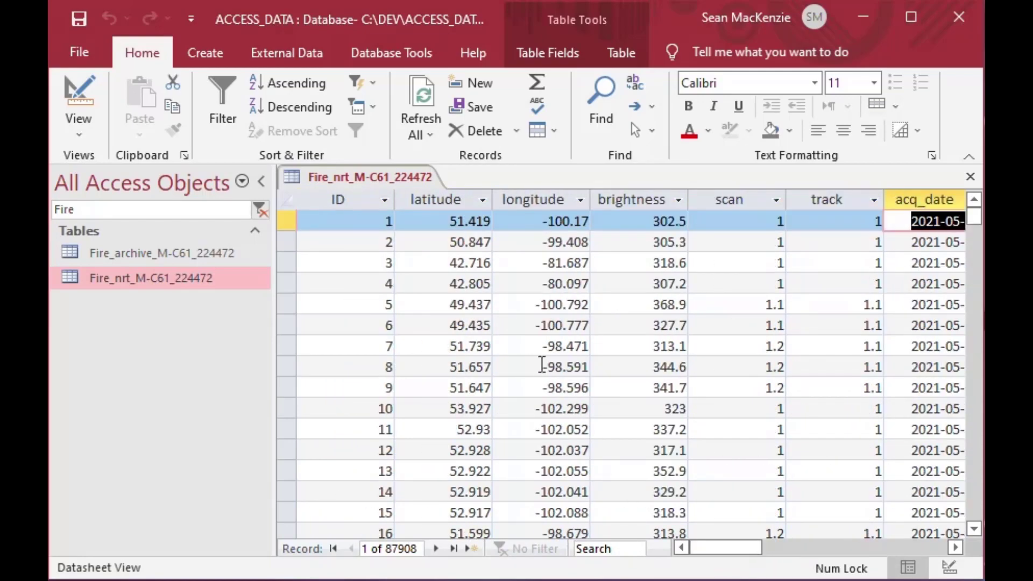
click(371, 221)
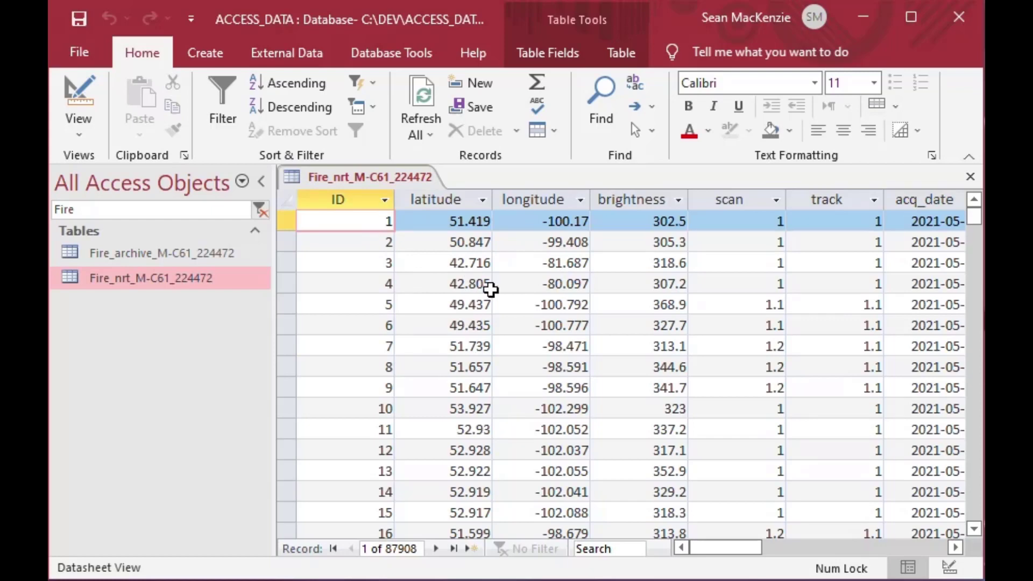
Close the Fire_nrt datasheet and start a new query design containing the Fire_nrt_M-C61_224472 table
click(971, 177)
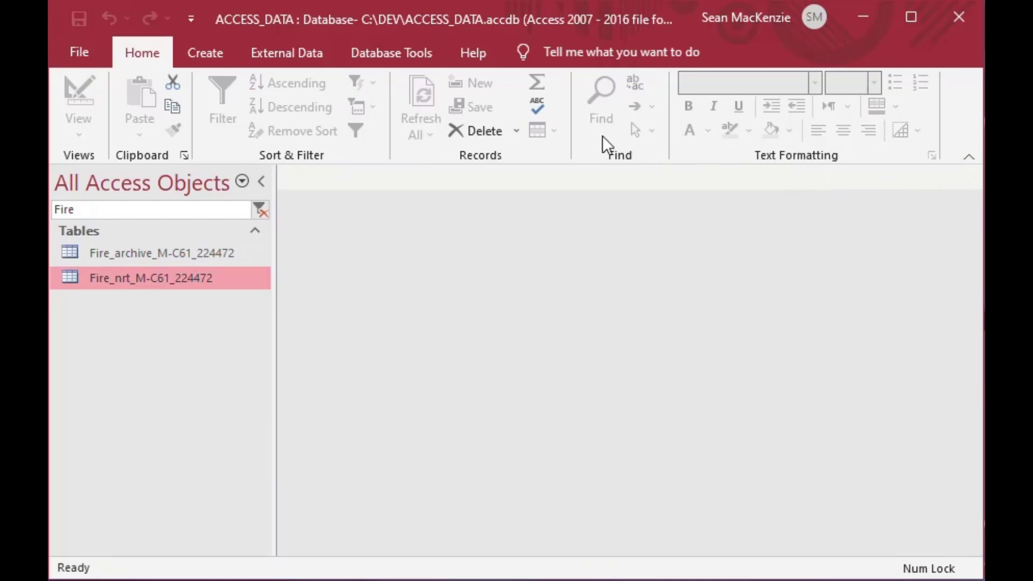
click(202, 52)
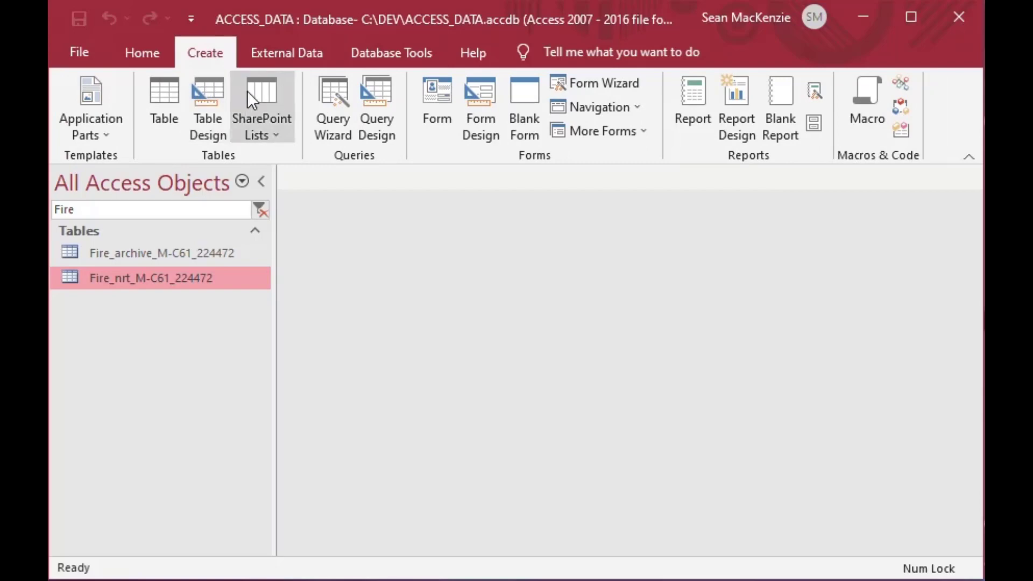
click(388, 98)
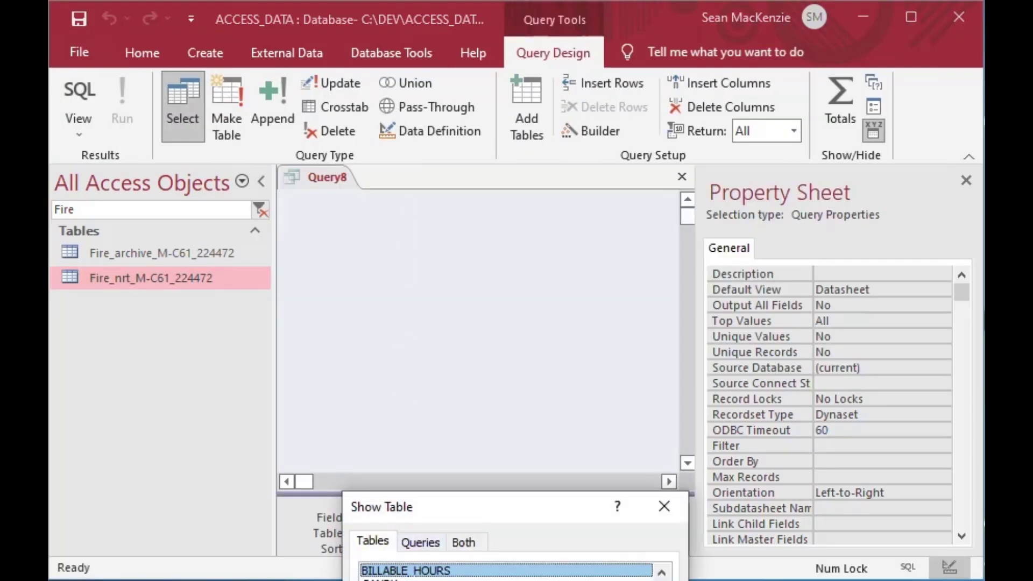
key(Escape)
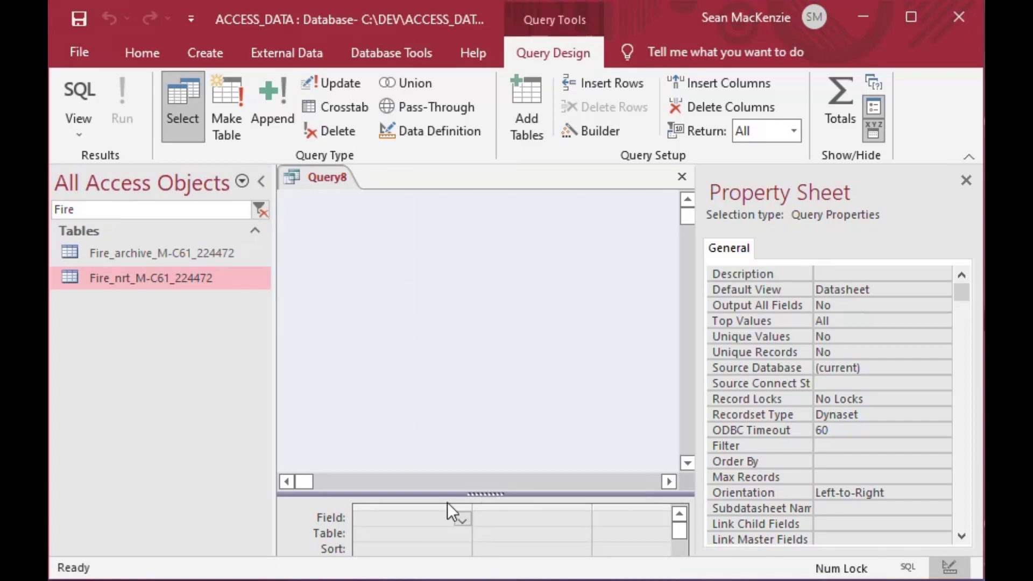
drag(91, 277, 443, 272)
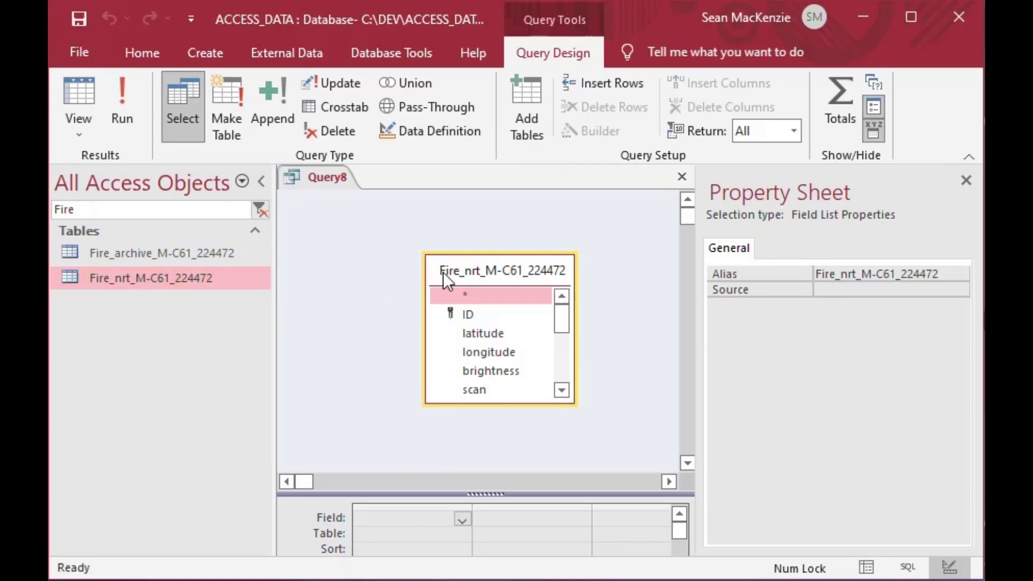
drag(480, 271, 440, 256)
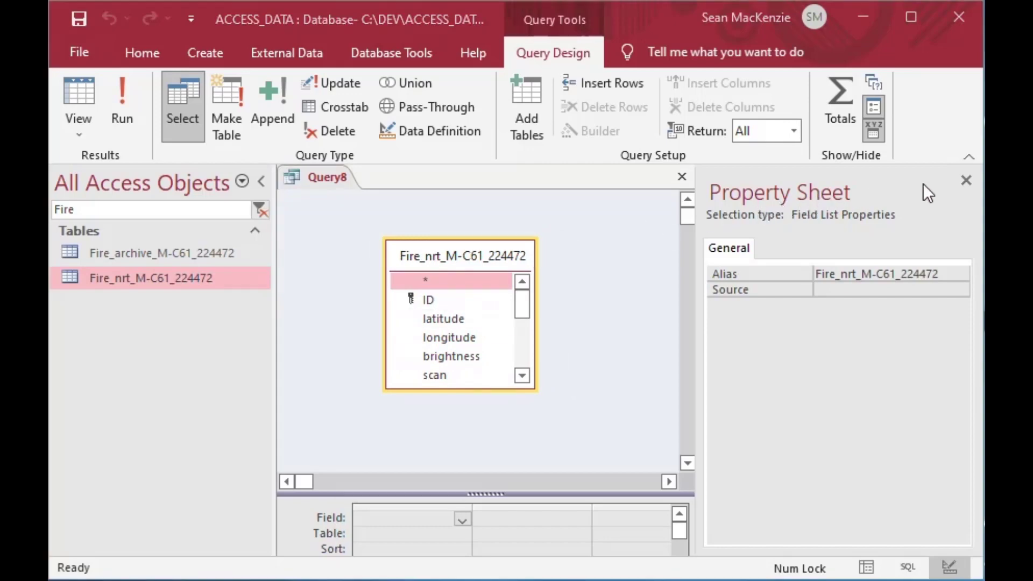
click(967, 180)
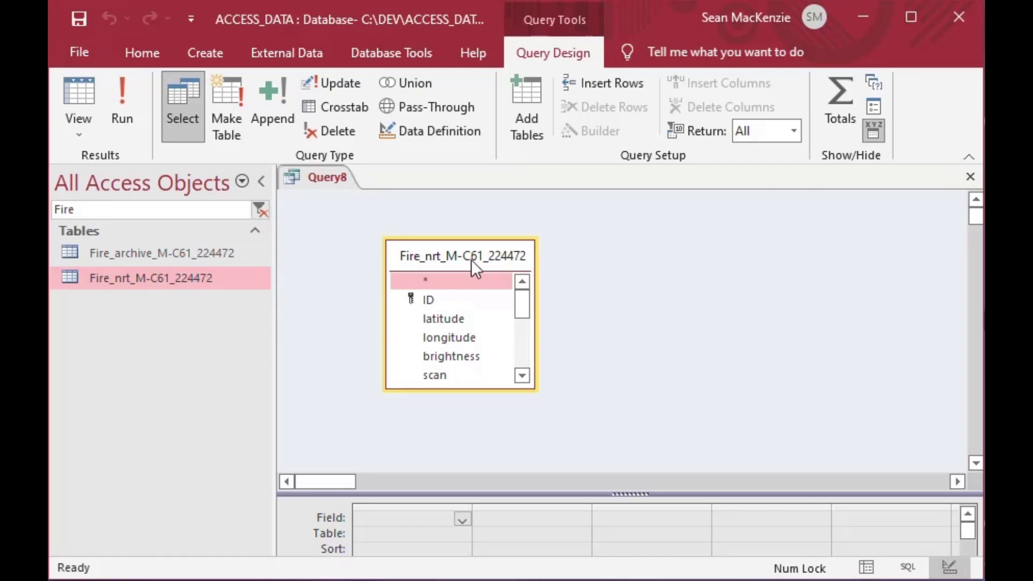
Add the ID, longitude, latitude and brightness fields to the query grid
drag(473, 251, 524, 238)
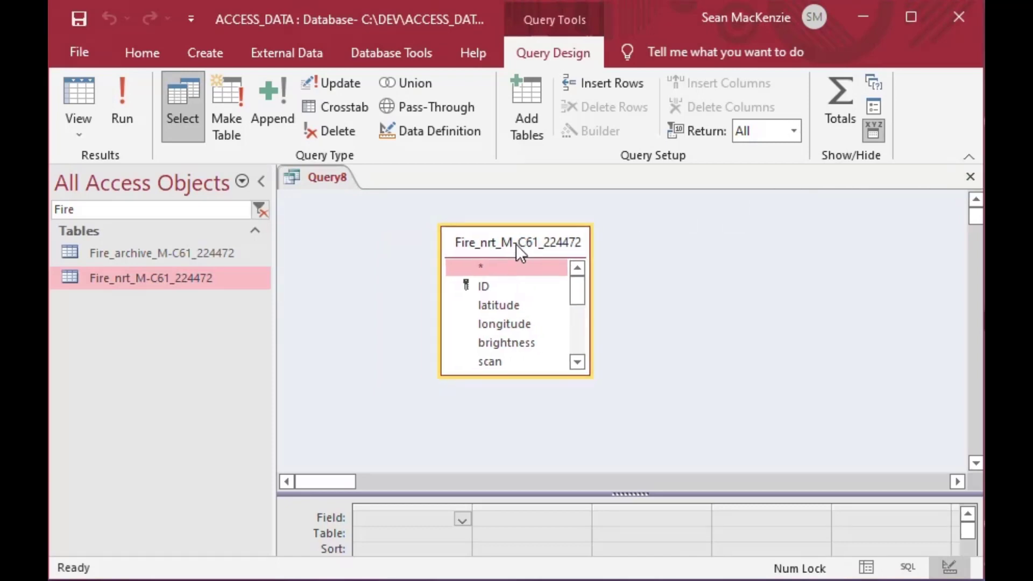
double_click(486, 286)
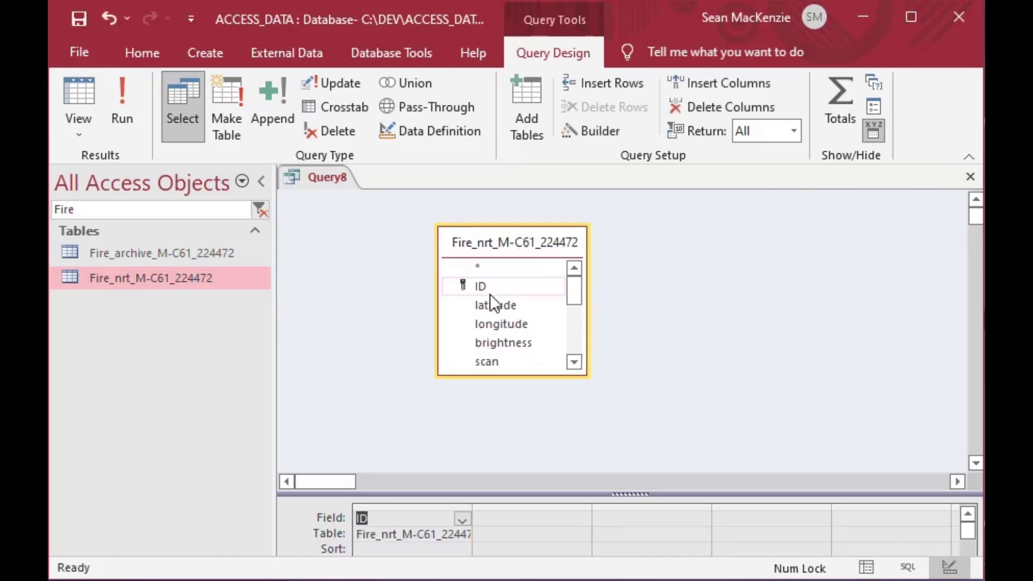
double_click(501, 325)
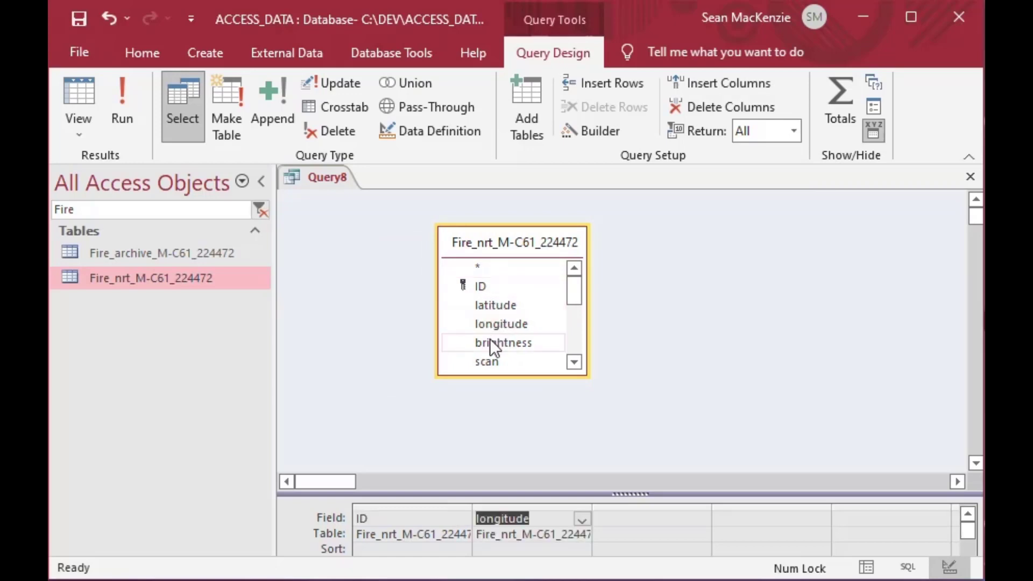
click(497, 308)
double_click(498, 308)
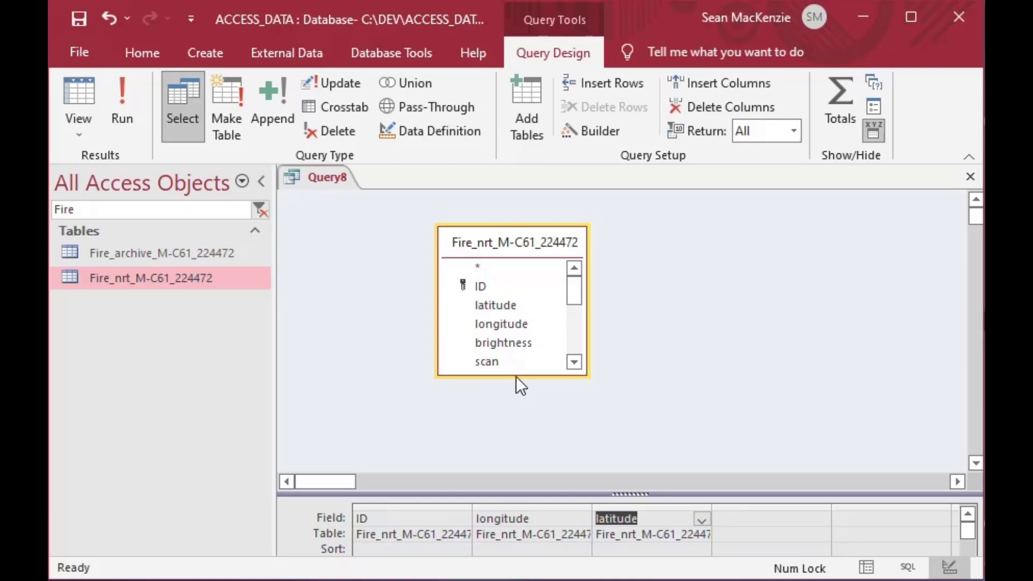
double_click(494, 344)
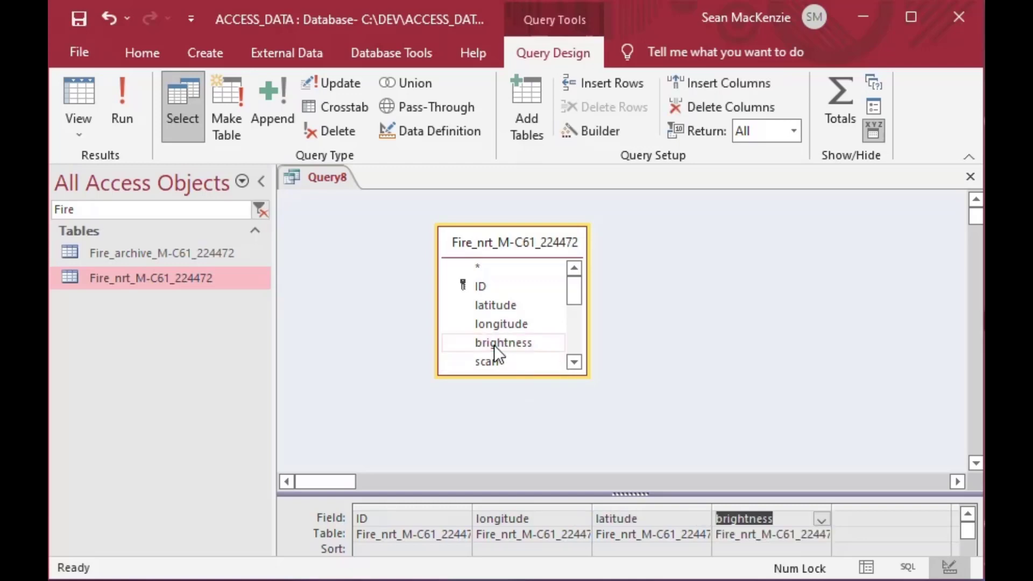
click(574, 363)
click(574, 362)
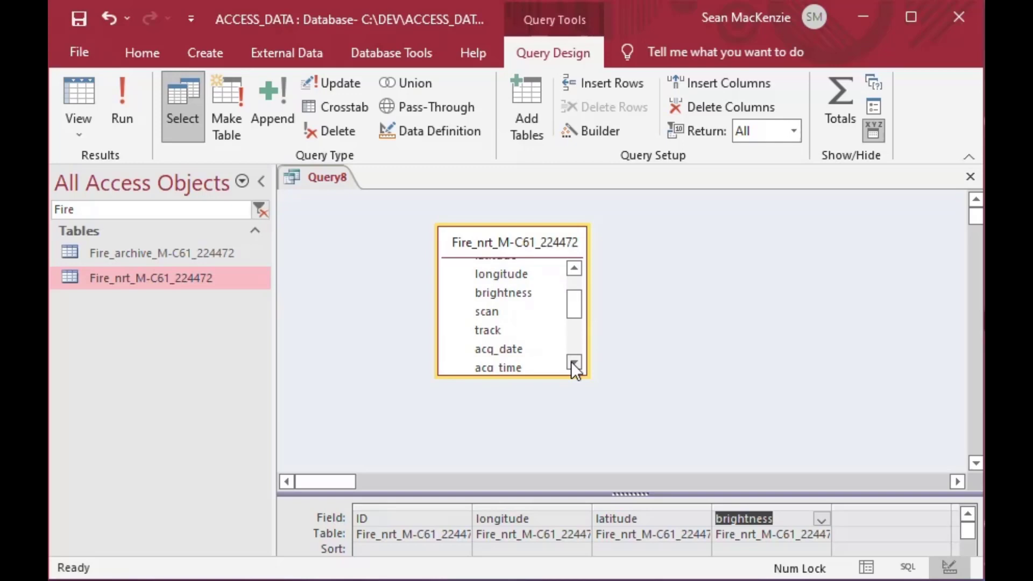
click(574, 362)
click(574, 363)
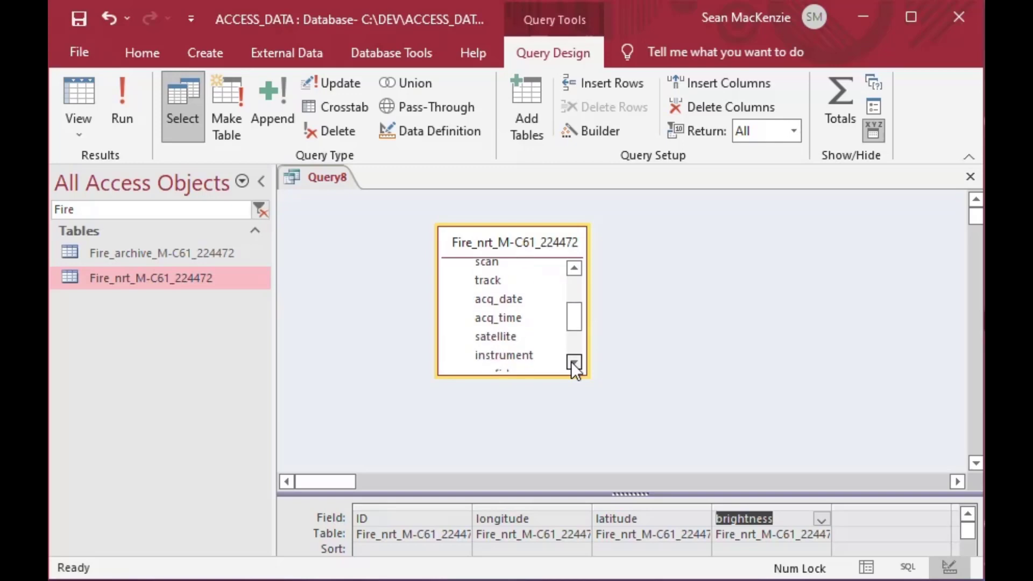
click(574, 363)
click(574, 363)
click(574, 362)
click(574, 363)
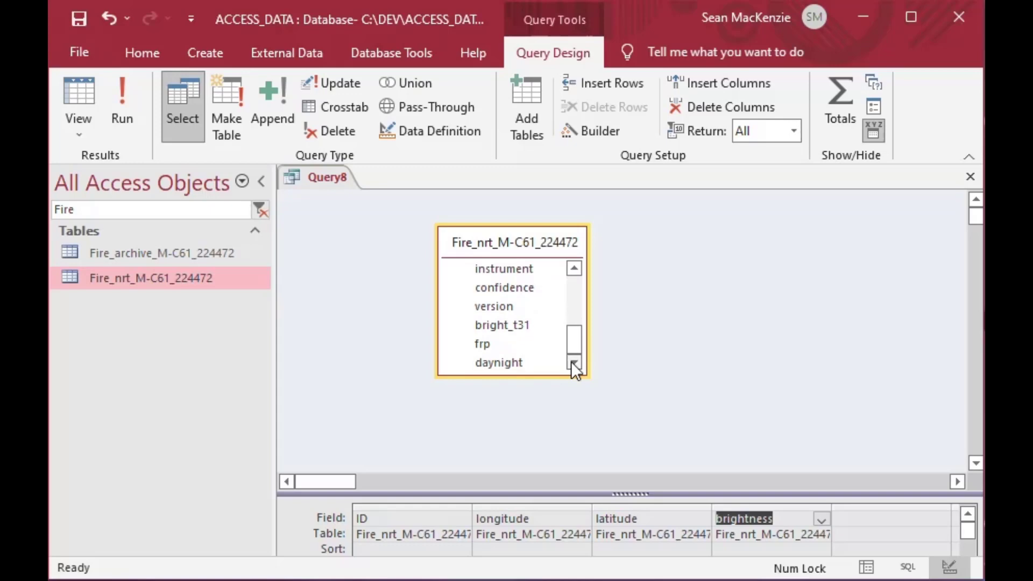
Add the frp and confidence fields and enlarge the grid to reveal the Criteria rows
double_click(486, 345)
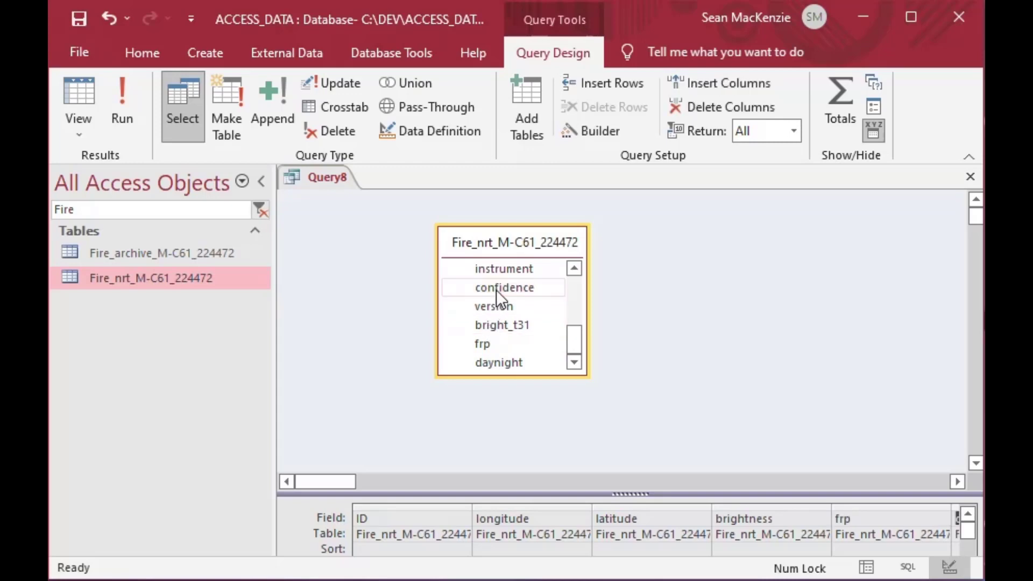
double_click(553, 364)
drag(632, 495, 630, 394)
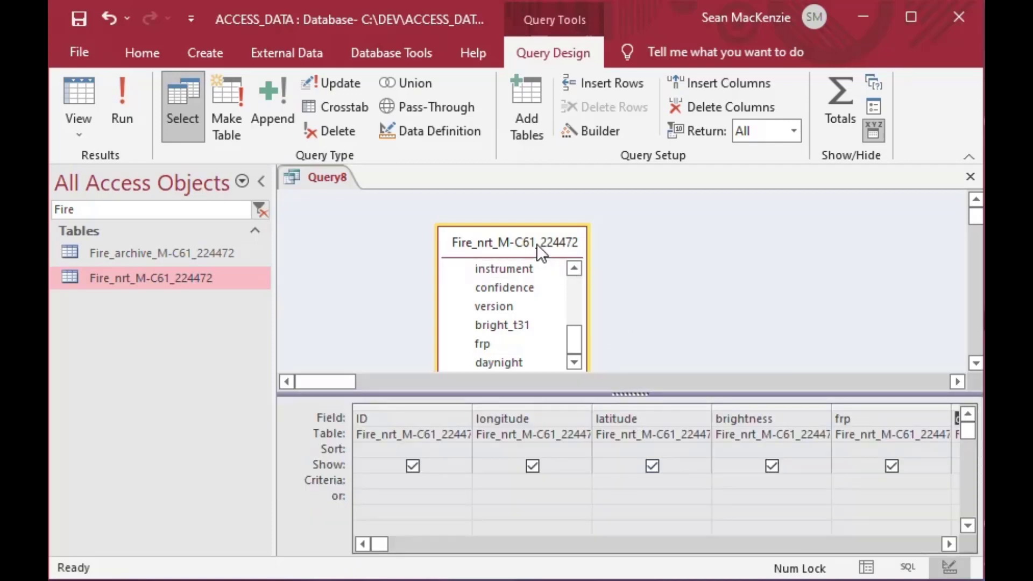
drag(537, 244, 554, 225)
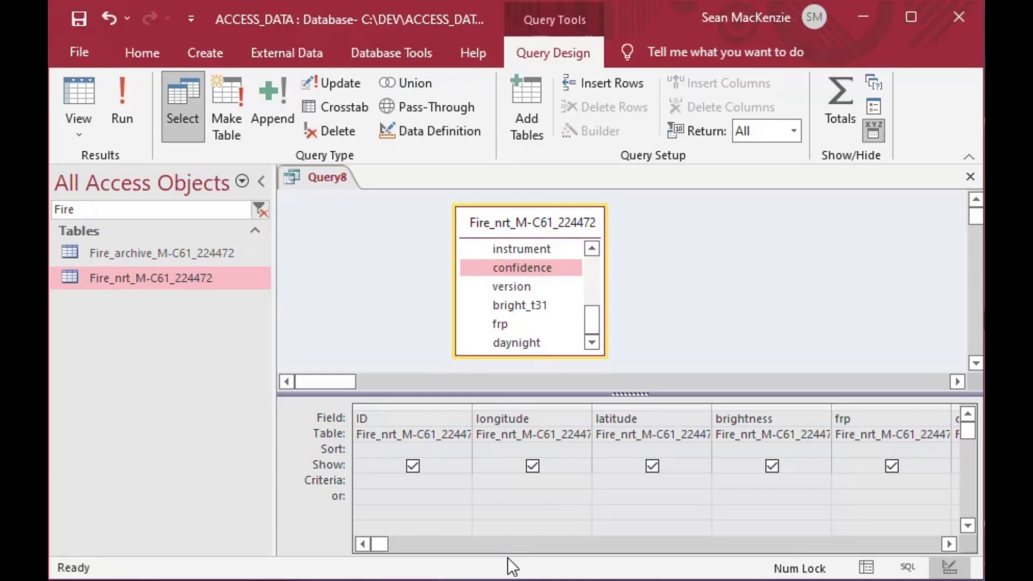
Enter confident: IIf(confidence>75, 'Y', 'N') in the next empty field column and run the query
click(664, 545)
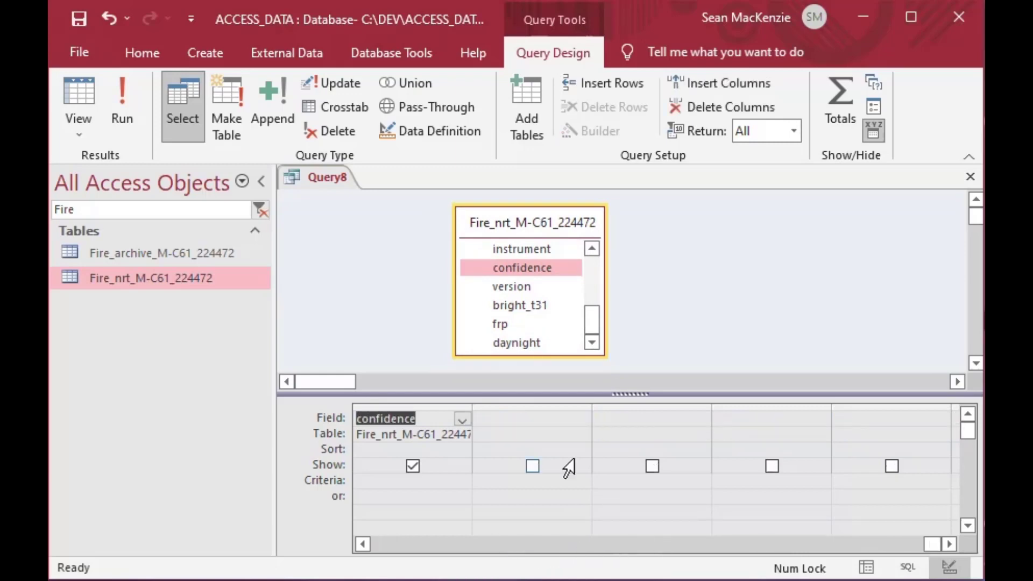
click(544, 420)
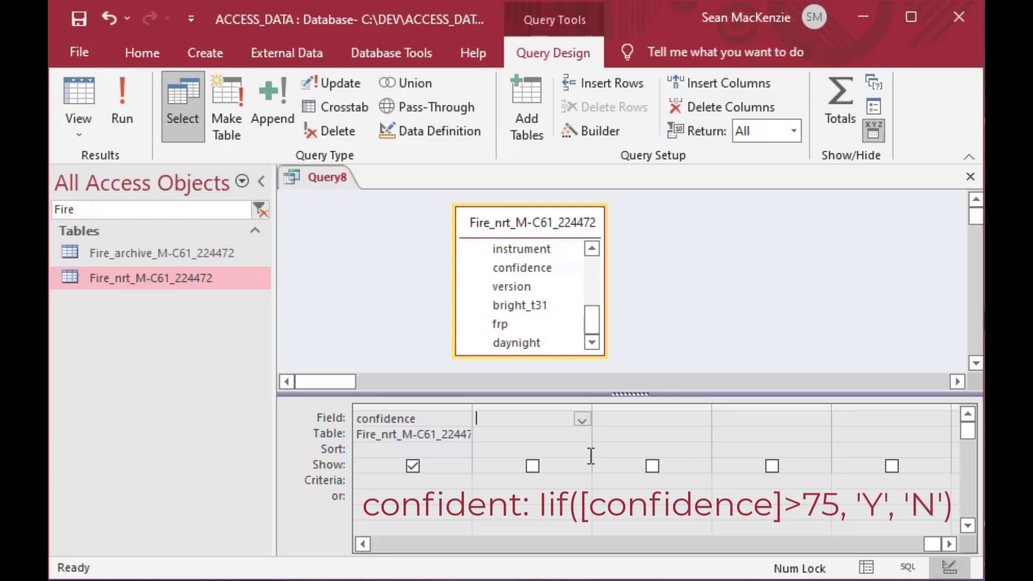
text(confiden)
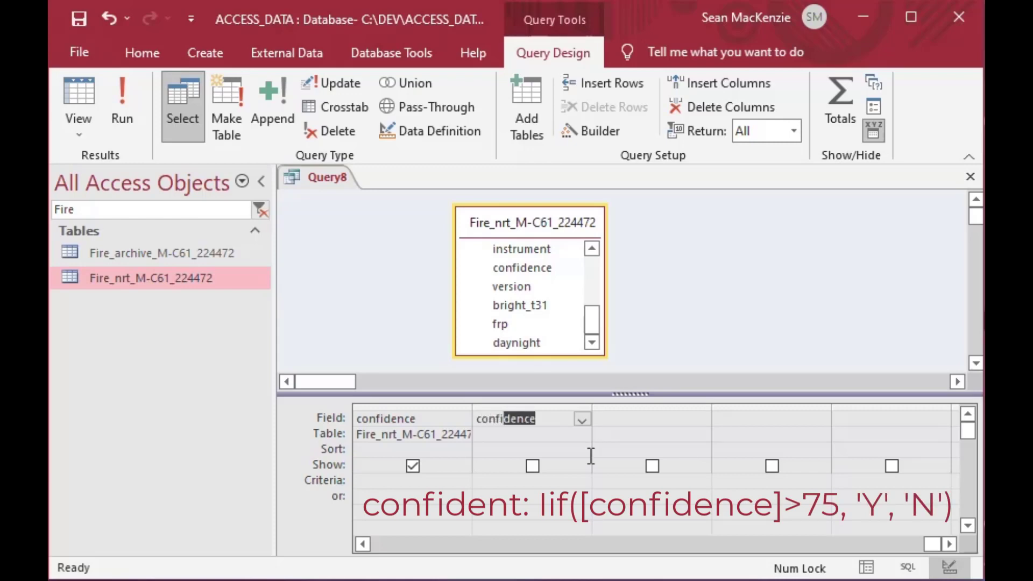
text(t: Iif)
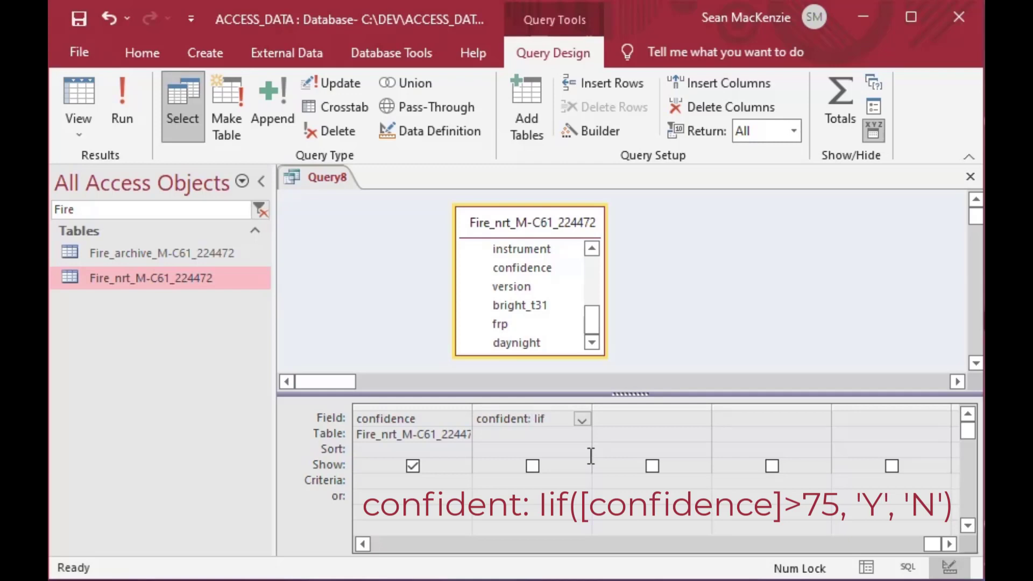
text((confidence>)
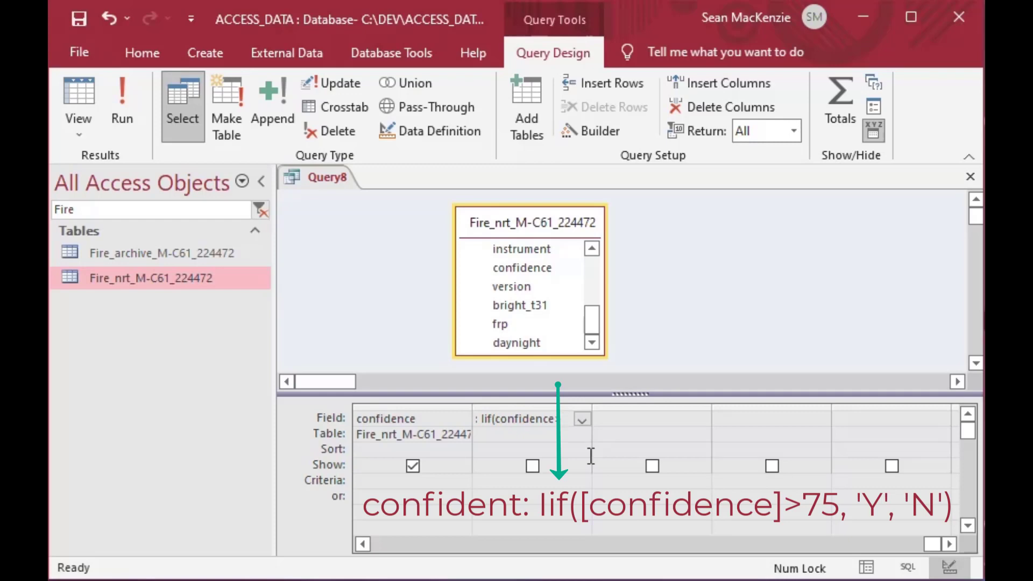
text(75, )
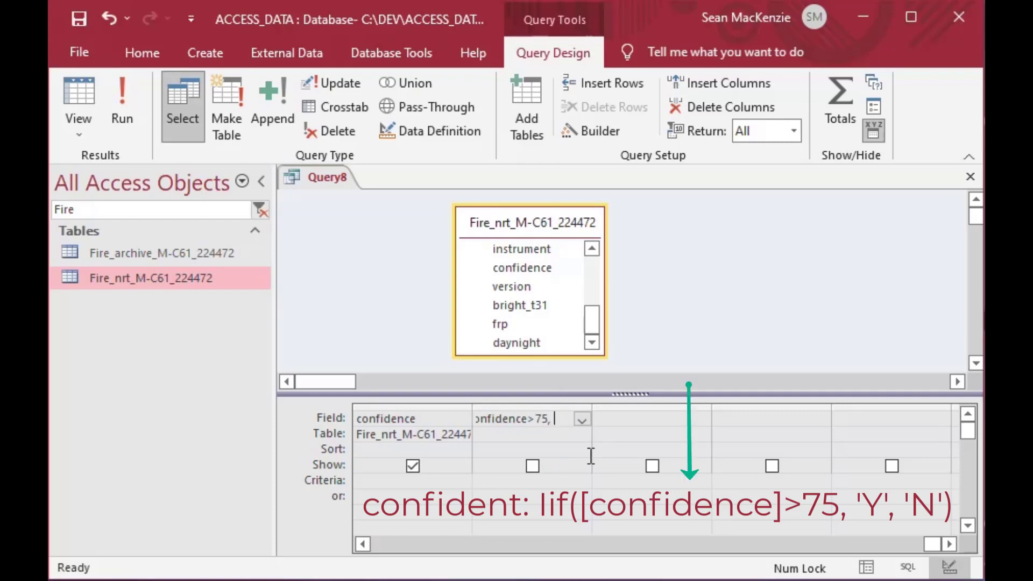
text('Y', 'No)
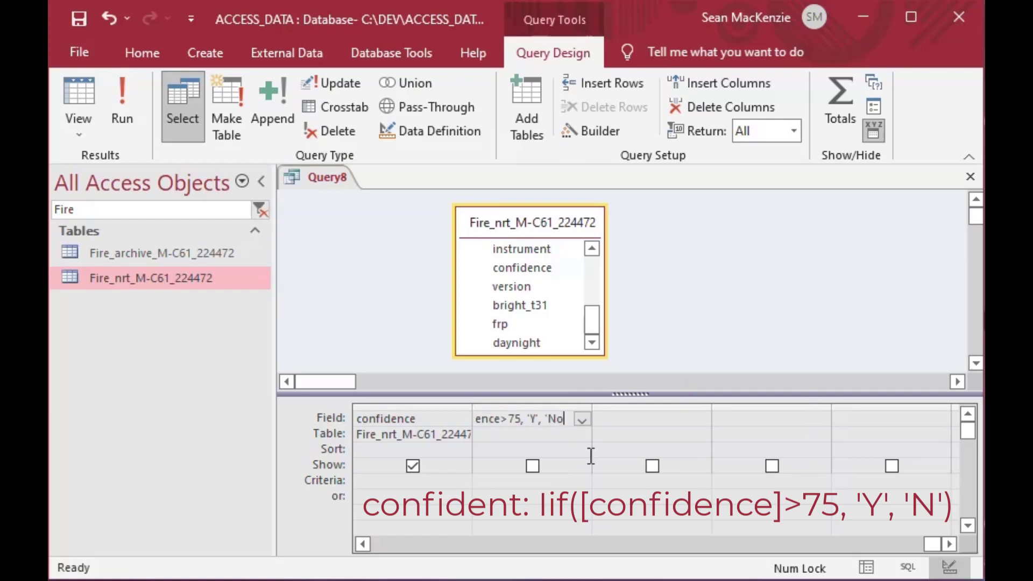
key(BackSpace)
text('))
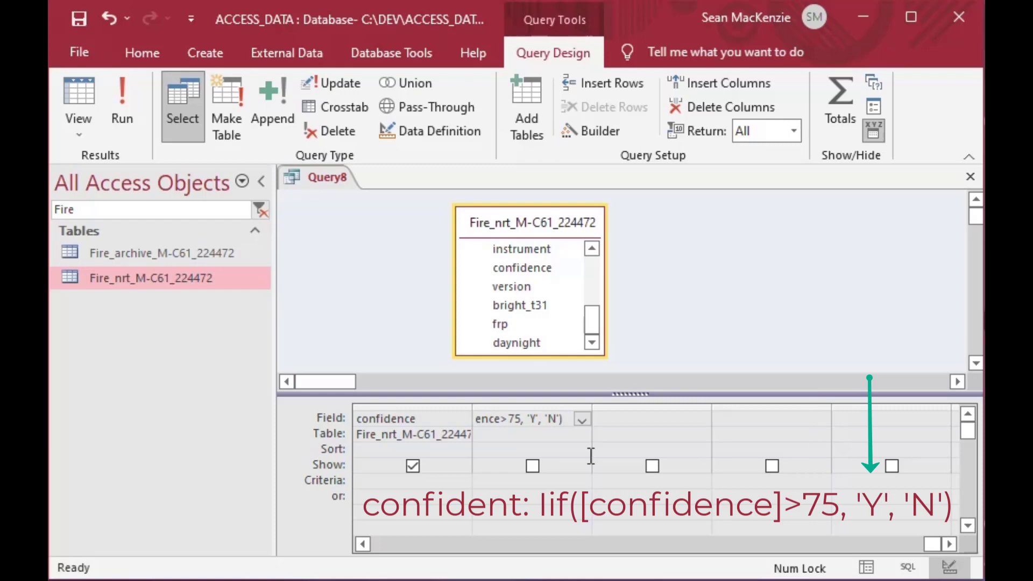
key(Return)
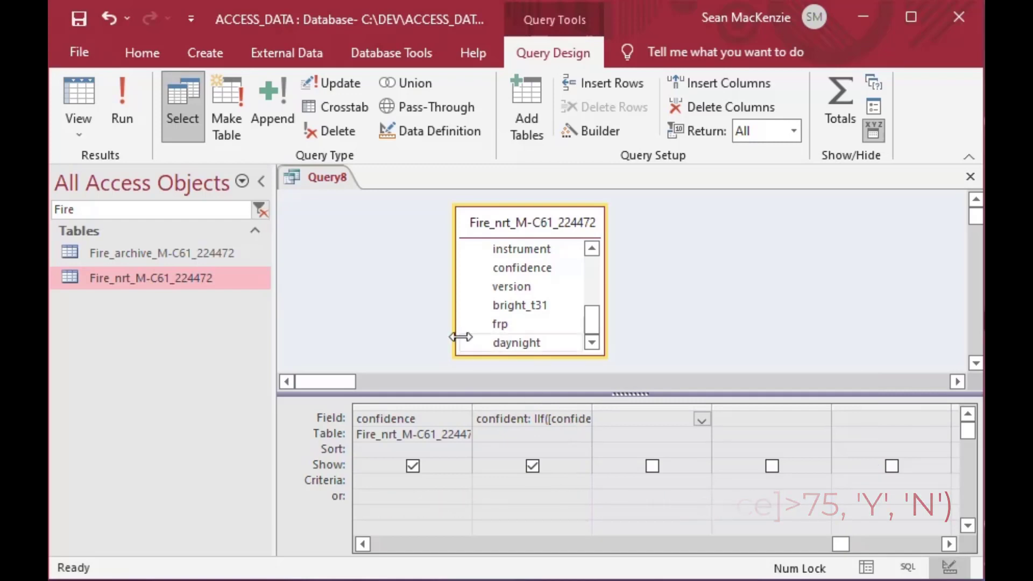
click(79, 92)
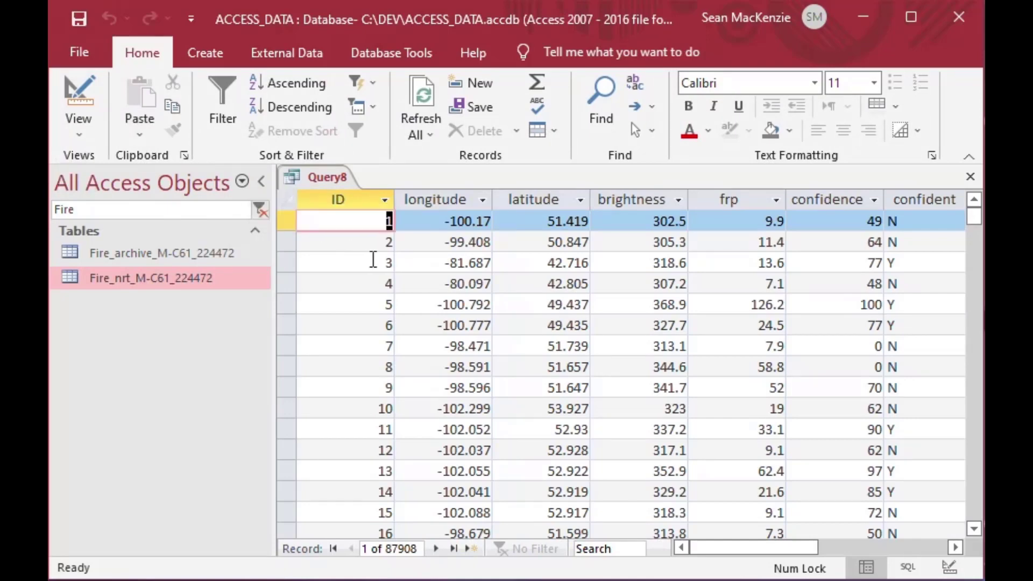
Step down the first records comparing each confident value with its confidence above or below 75
click(442, 222)
key(Tab)
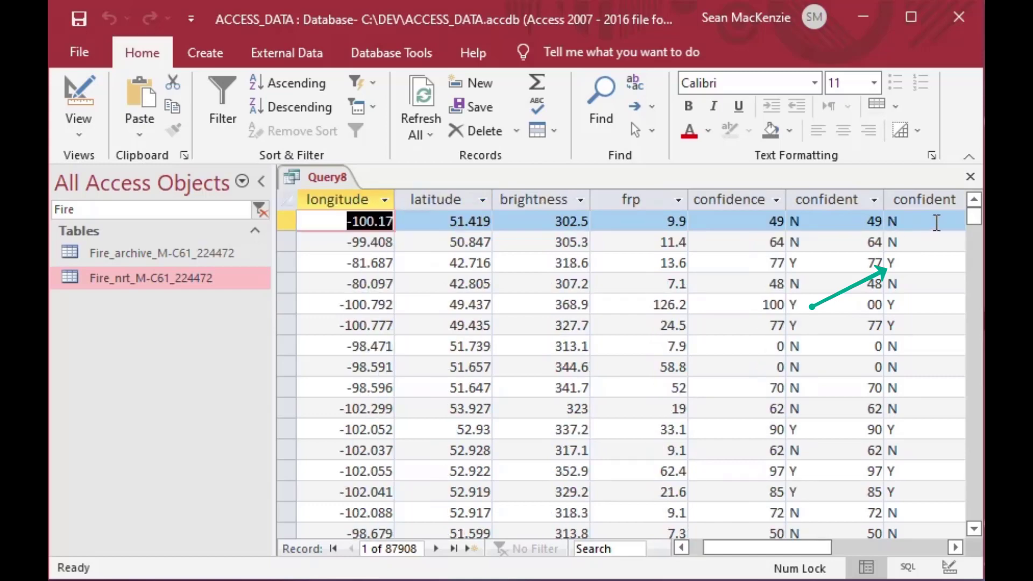
key(End)
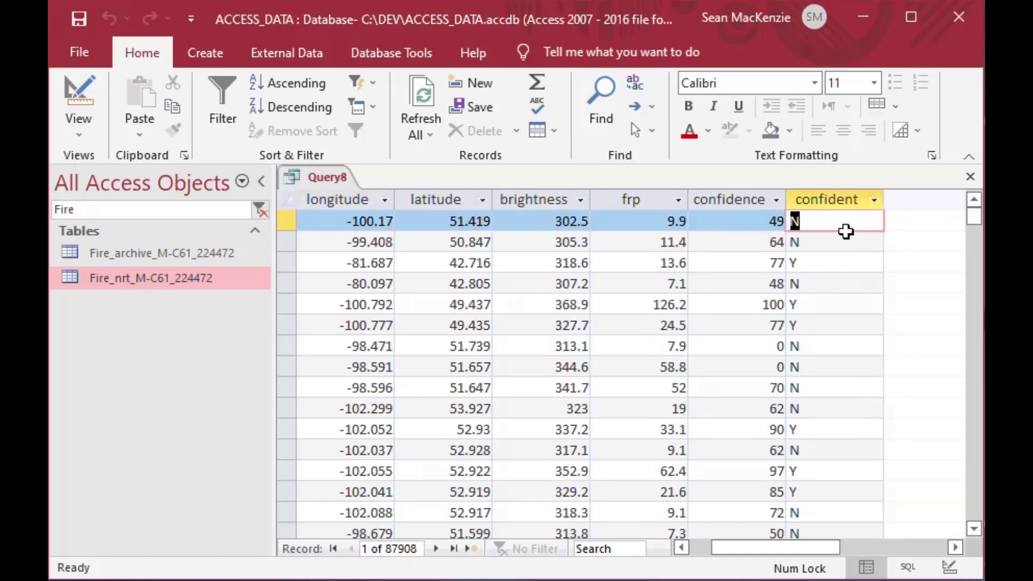
key(Down)
key(Down)
key(Down)
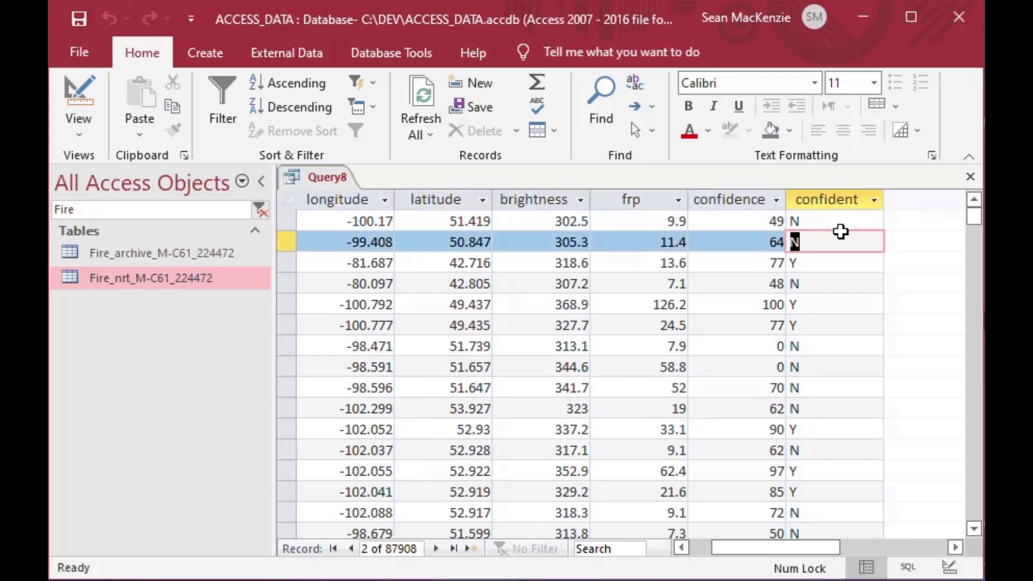
key(Down)
key(Down)
key(Down)
key(Down)
key(Down)
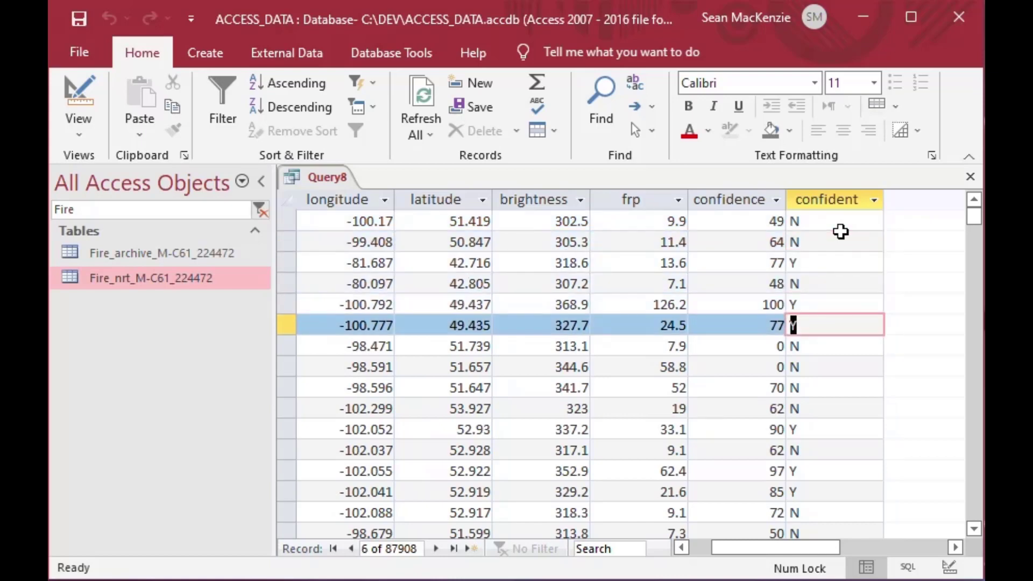
key(Down)
key(Down)
key(Down)
key(Down)
key(Down)
key(Down)
key(Down)
key(Down)
key(Down)
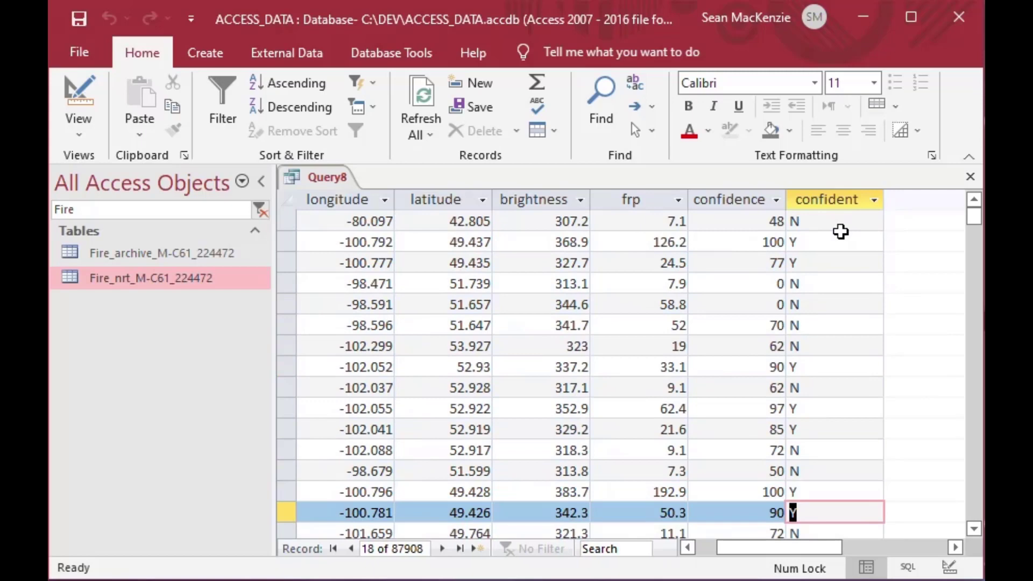
key(Down)
key(Down)
key(Down)
key(Down)
key(Down)
key(Down)
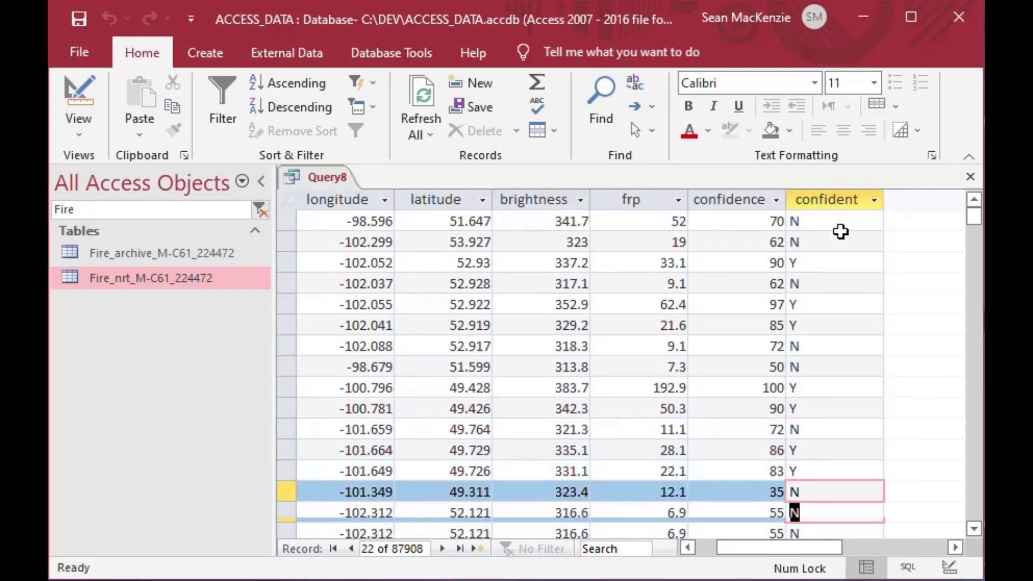
key(Down)
key(Down)
key(Down)
key(Down)
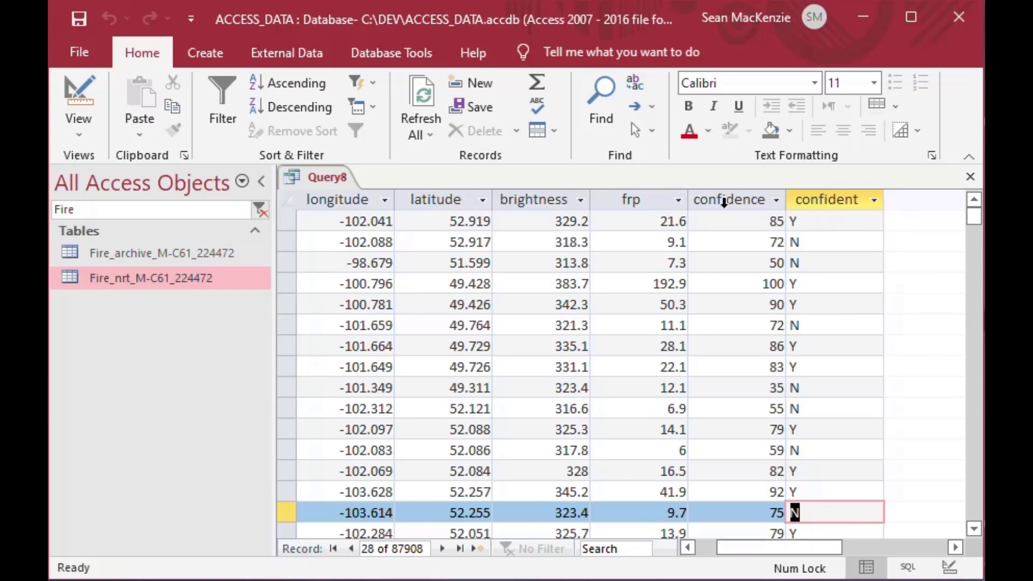
In Design view, enter severe: IIf(confidence>70 And frp>1000, 'Y', 'N') as the third field
click(79, 89)
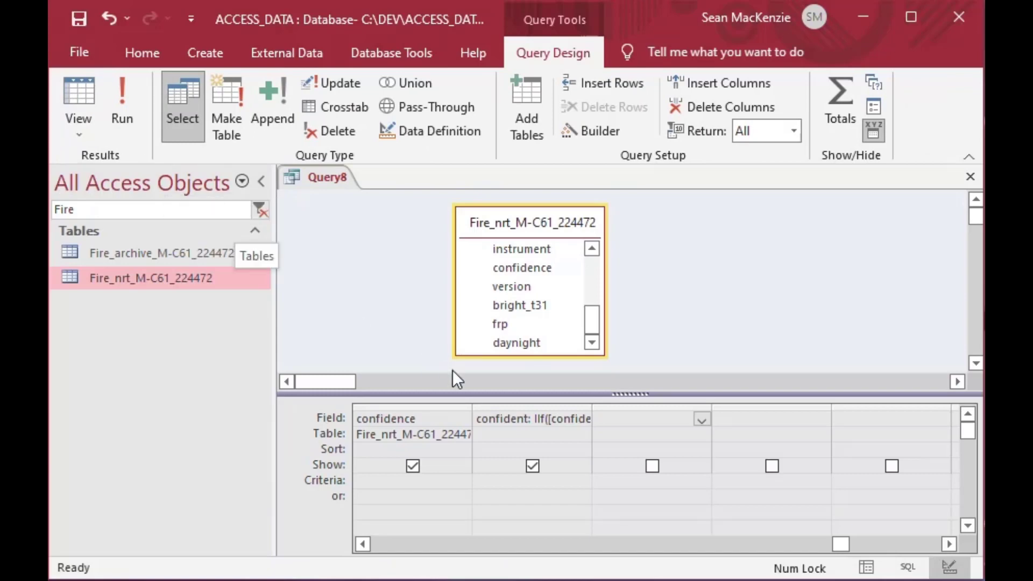
click(617, 422)
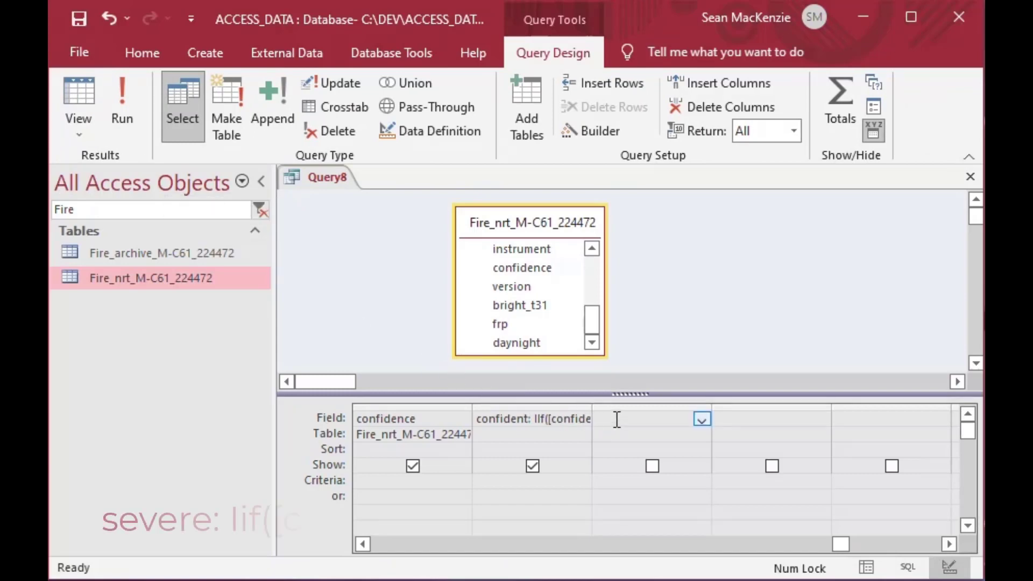
text(severe)
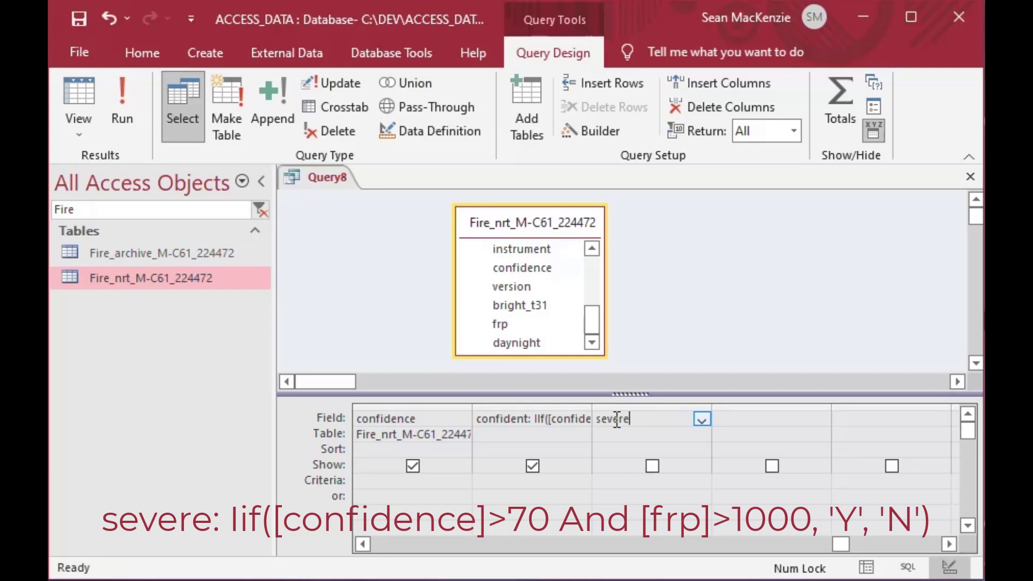
text(:)
text( ii)
text(f()
text(confi)
text(dence)
text(>7)
text(0)
text( and)
text( frp)
text(>)
text(1000)
text(,)
text( 'Y')
text(, 'N)
text('))
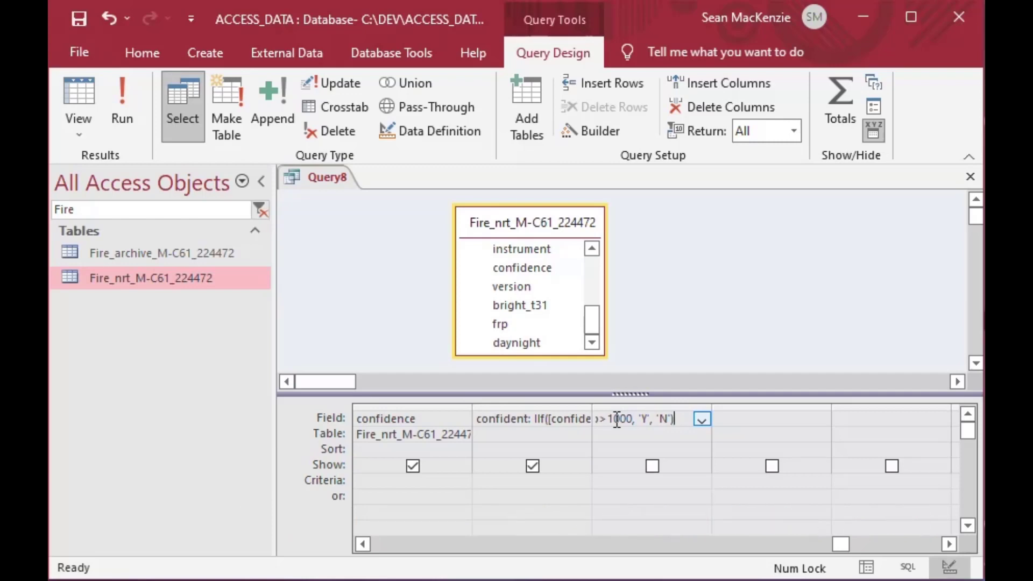
key(Tab)
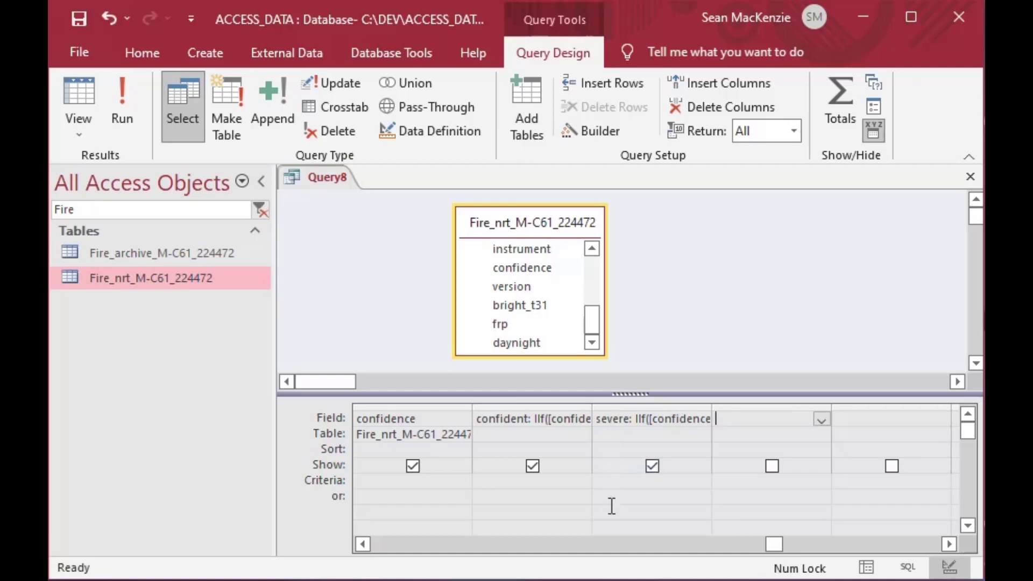
click(382, 545)
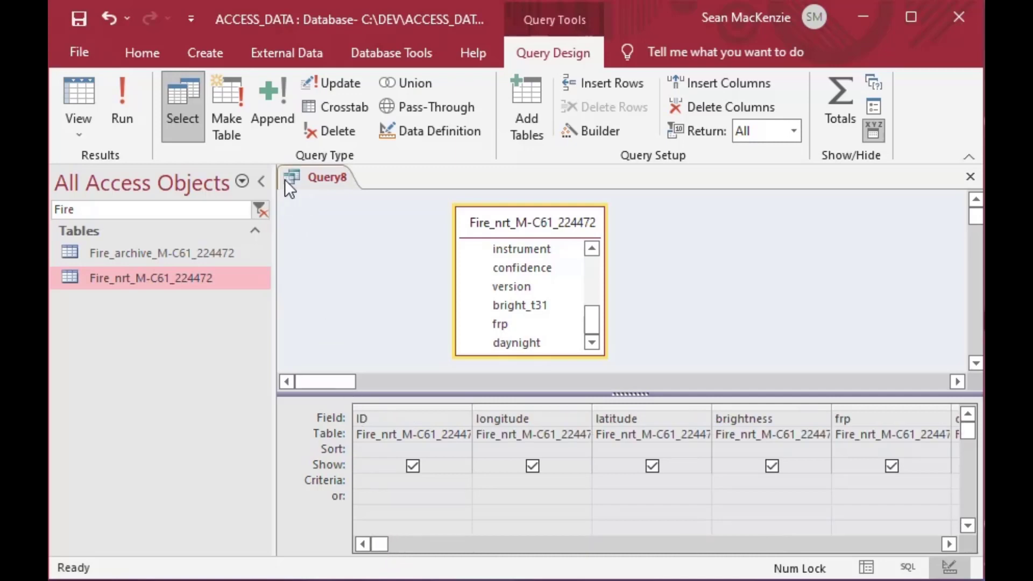
Run the query, check the severe values for records 5263–5268, then close Query8
click(262, 182)
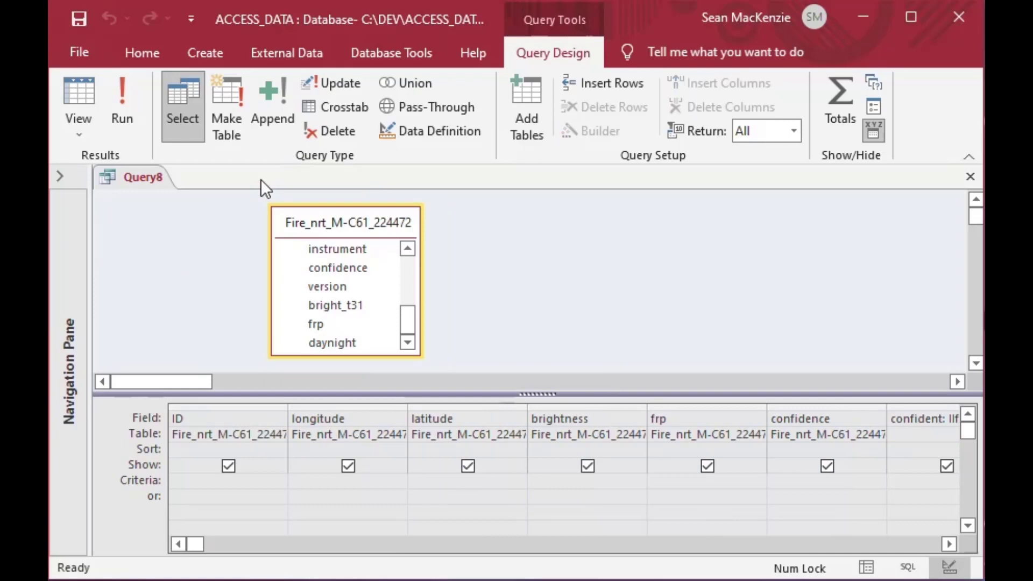
click(78, 94)
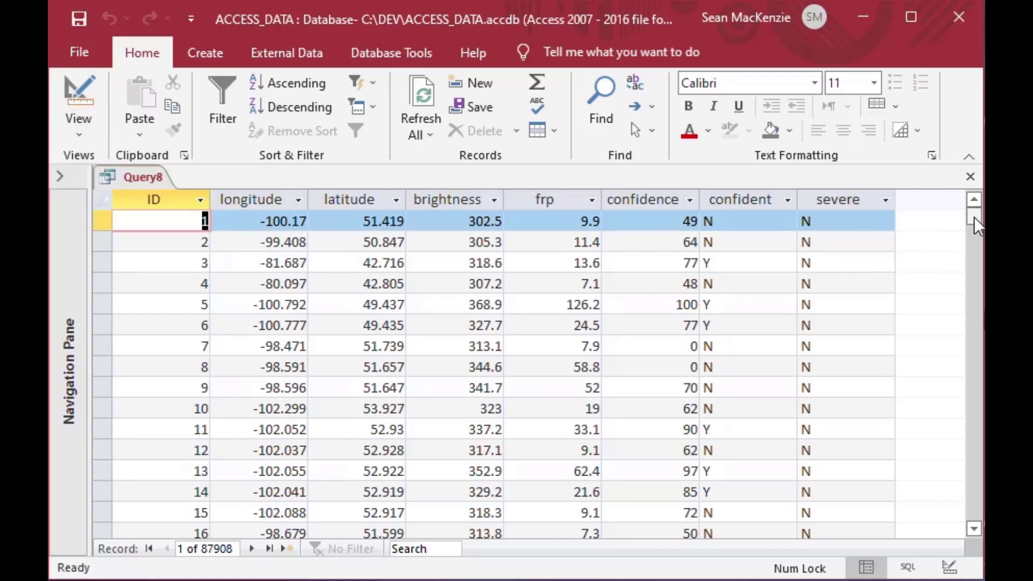
drag(973, 217, 973, 234)
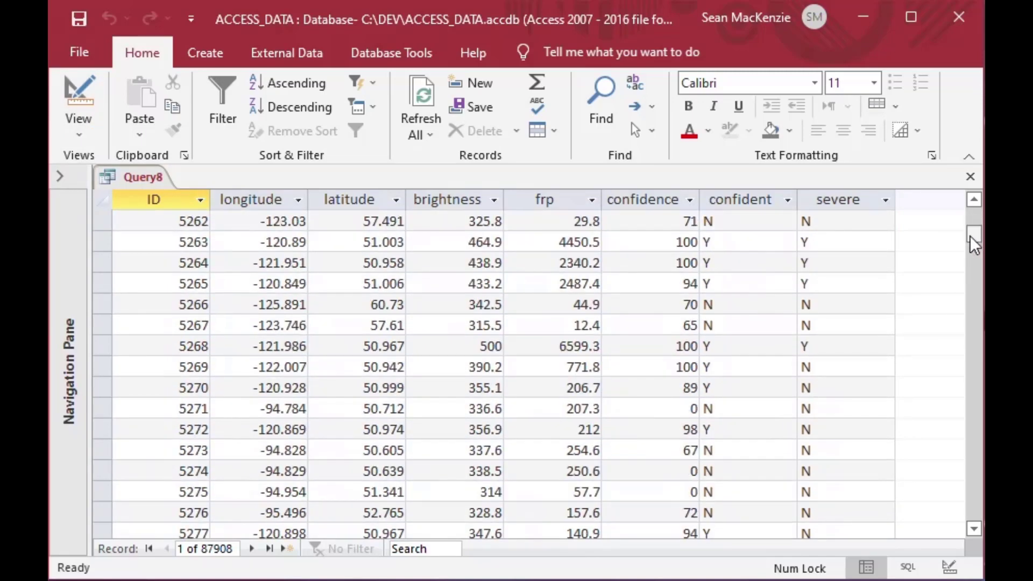
click(824, 242)
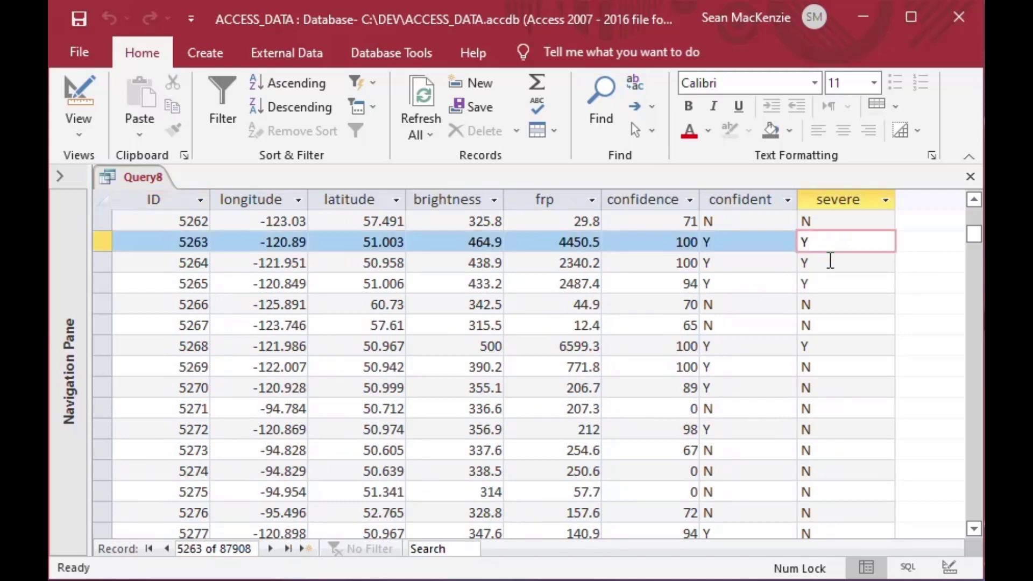
click(830, 262)
click(834, 280)
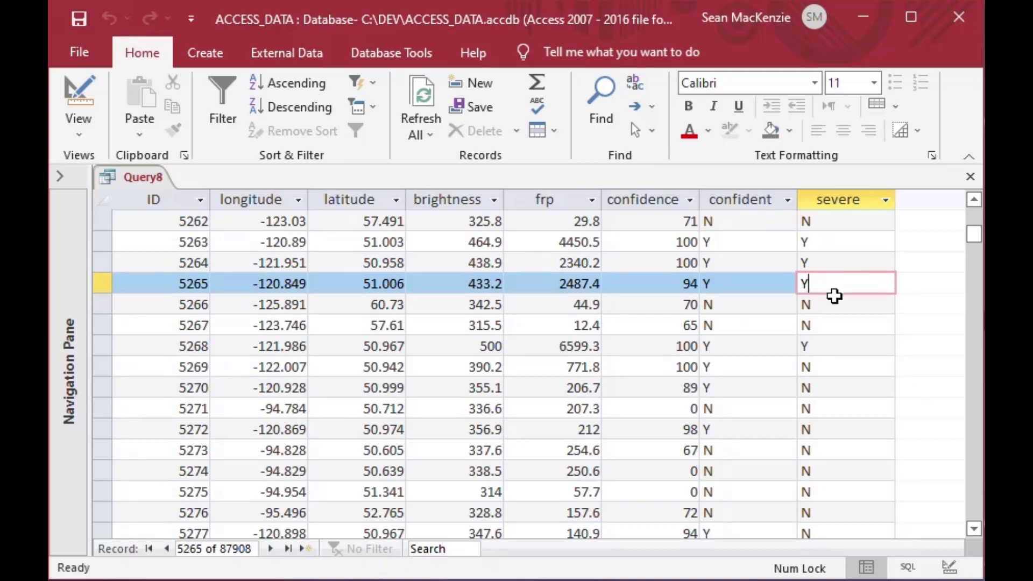
click(837, 301)
click(840, 323)
click(842, 341)
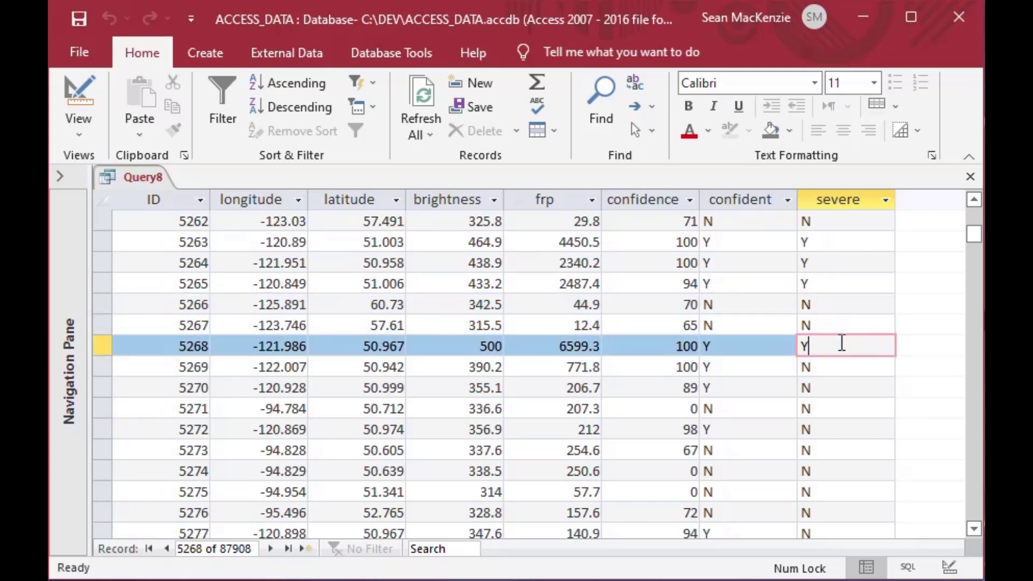
drag(841, 344, 774, 347)
click(970, 176)
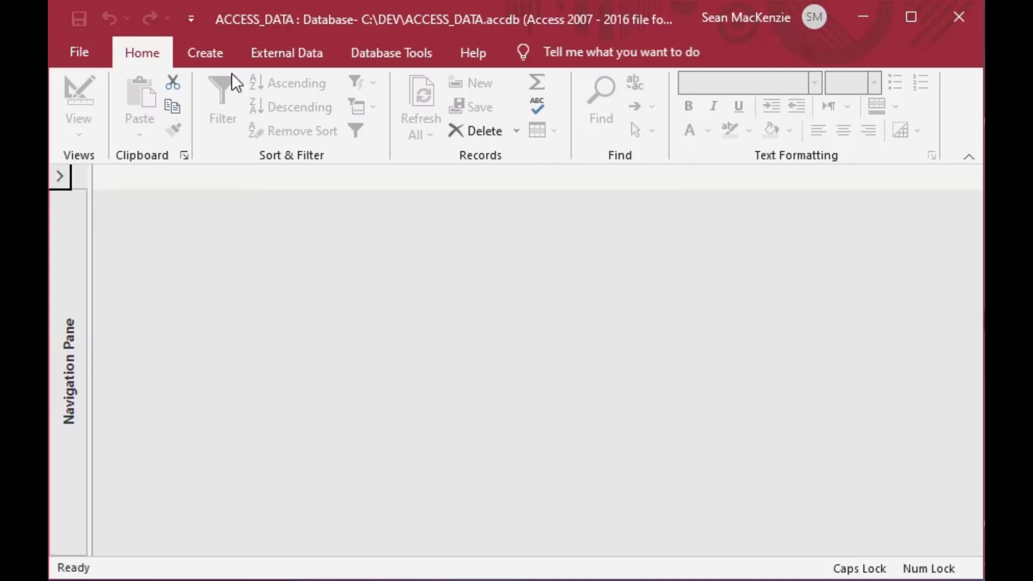
Create a new blank form in Design View using Form Design
click(205, 53)
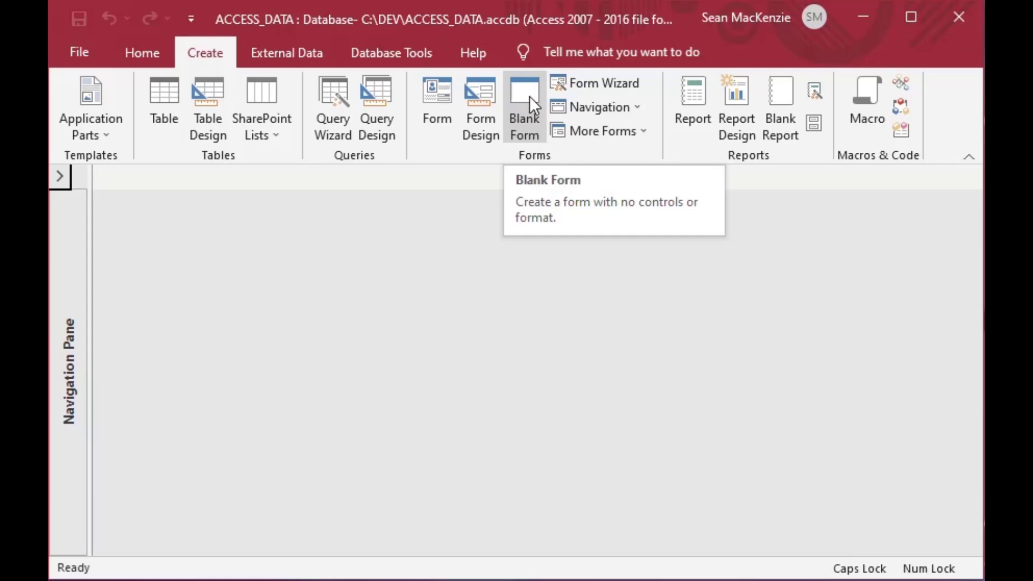
click(479, 96)
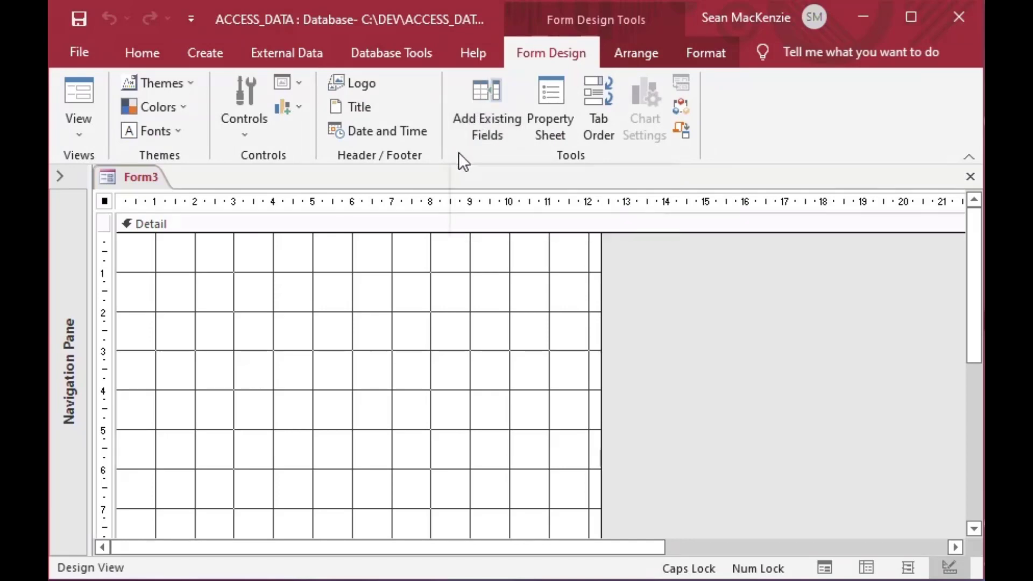
Place a text box control near the top of the form
click(232, 122)
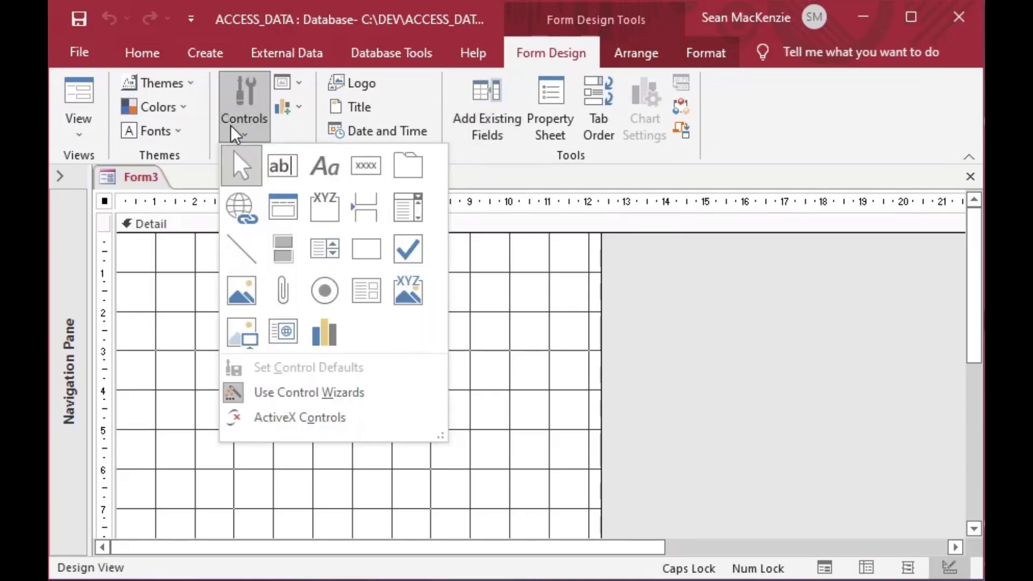
click(282, 165)
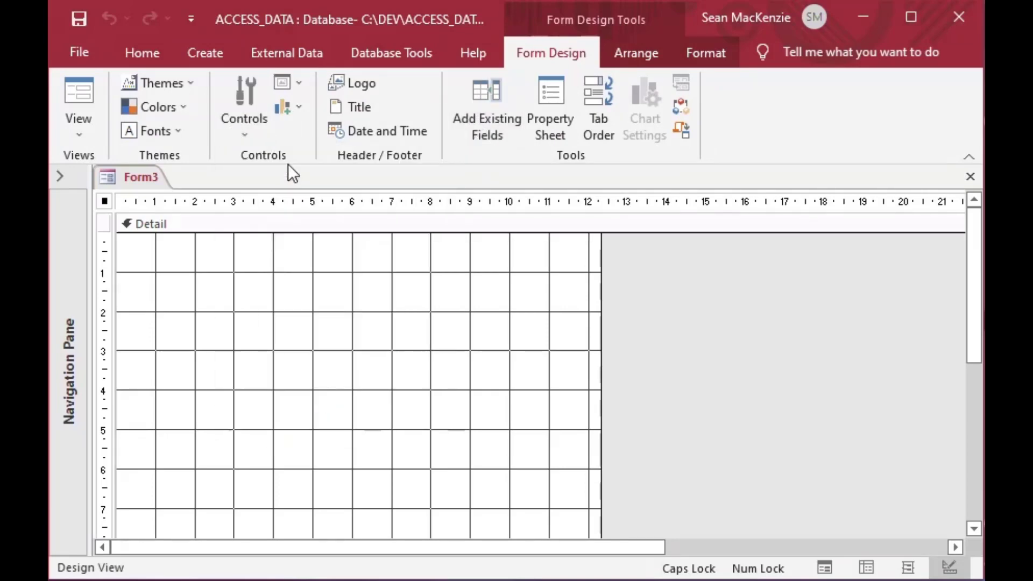
click(309, 271)
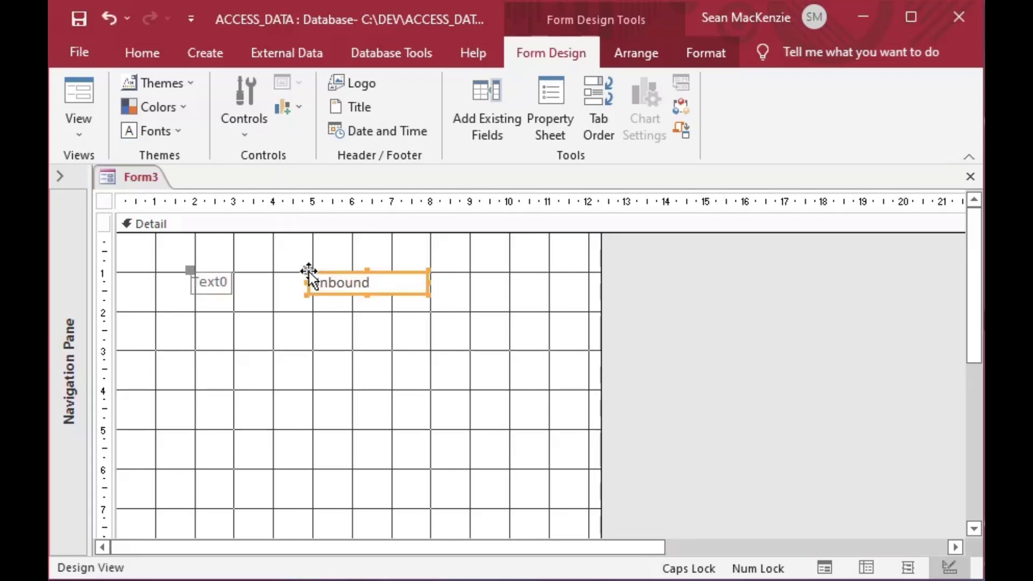
Replace the text box's label caption Text0 with Confidence
click(210, 285)
click(226, 282)
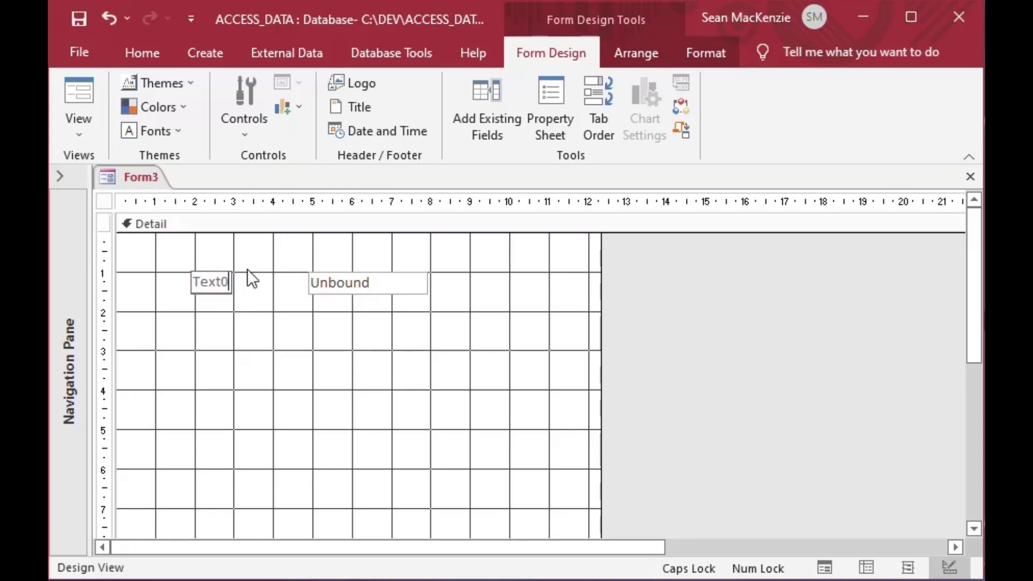
key(BackSpace)
key(BackSpace)
key(BackSpace)
key(BackSpace)
text(cON)
key(BackSpace)
key(BackSpace)
key(BackSpace)
key(Caps_Lock)
text(Confidence)
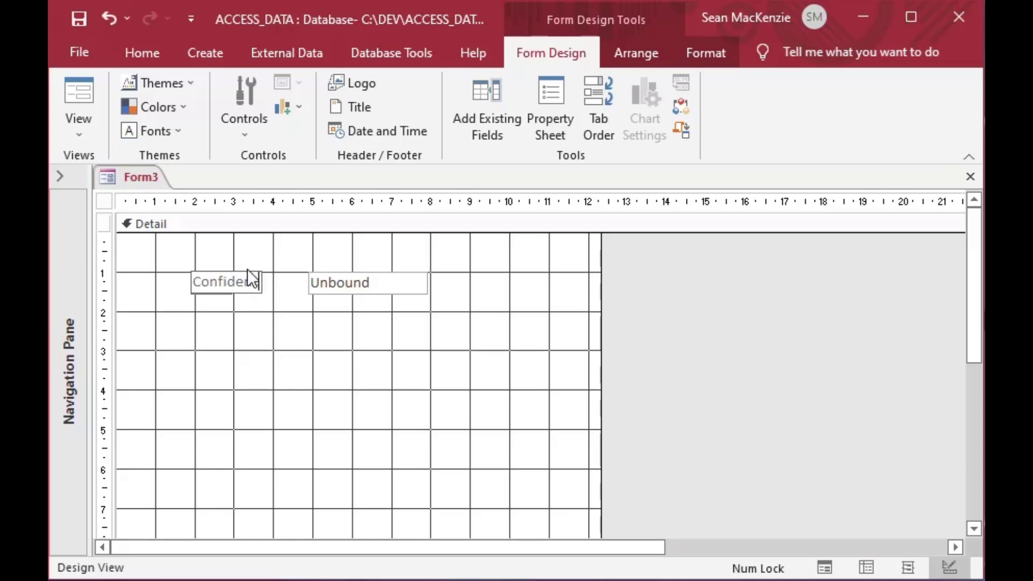
click(161, 303)
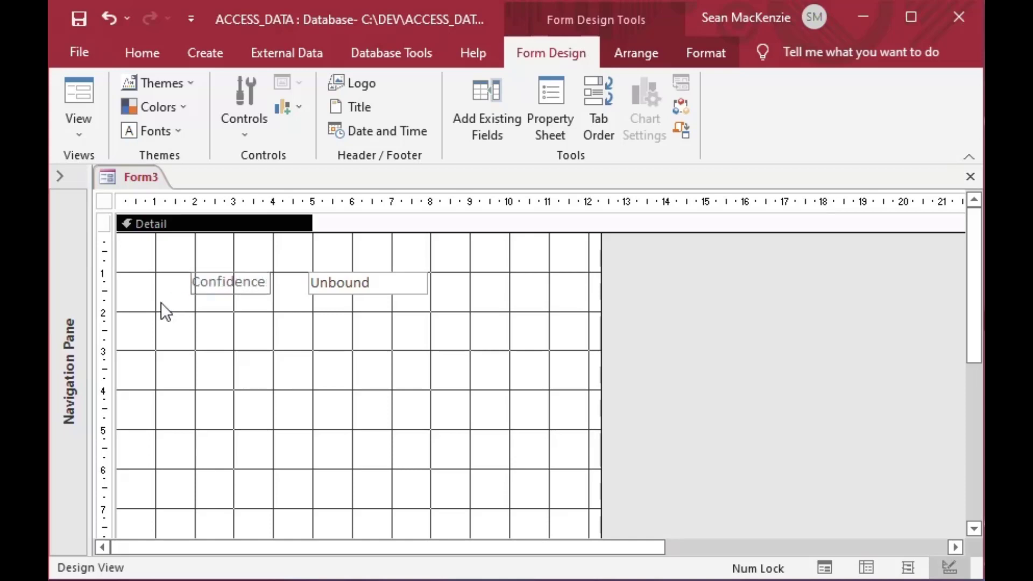
click(365, 281)
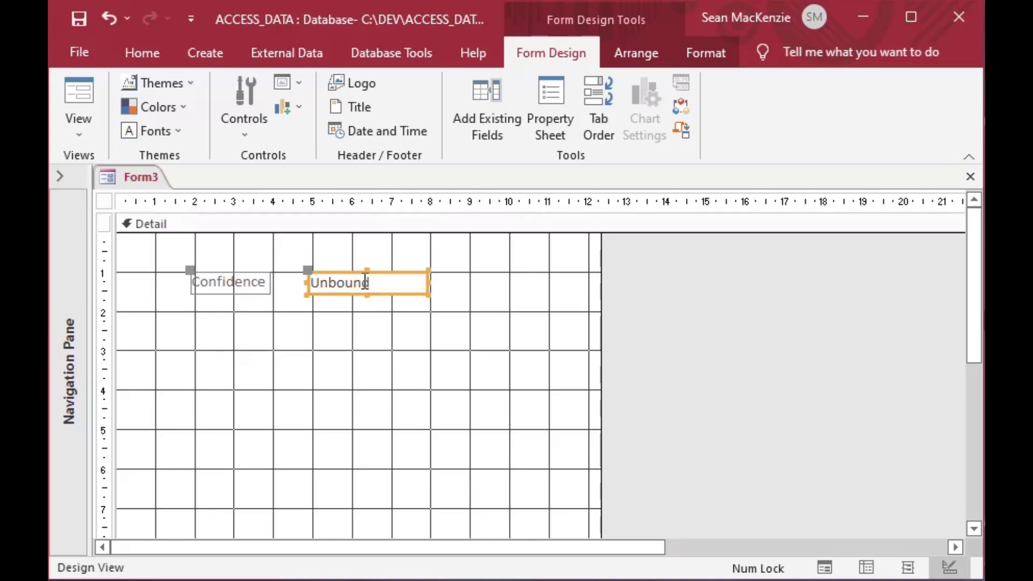
Name the text box txtConfidence in the Property Sheet, then duplicate the label and text box pair
right_click(401, 281)
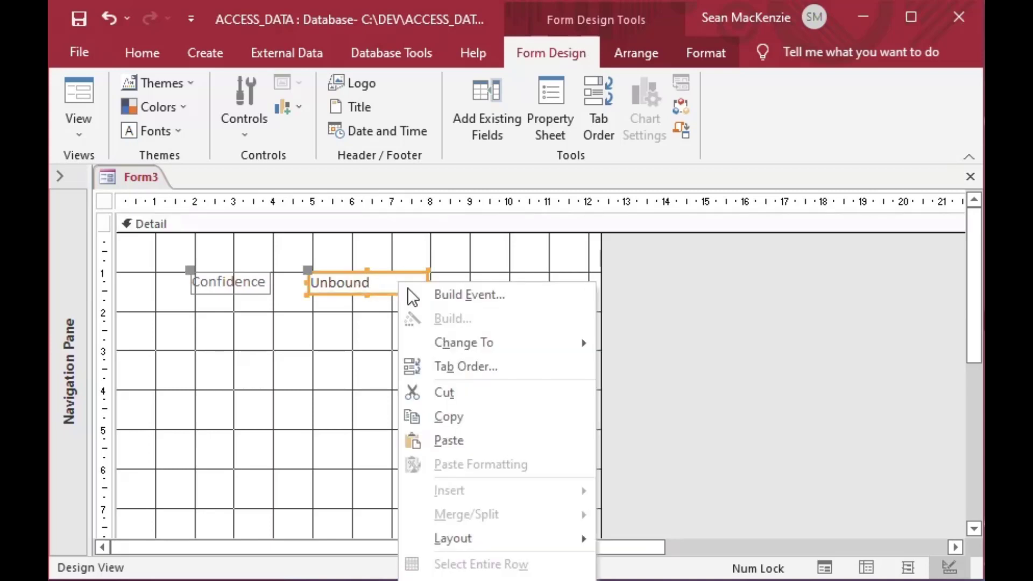
key(Escape)
key(F4)
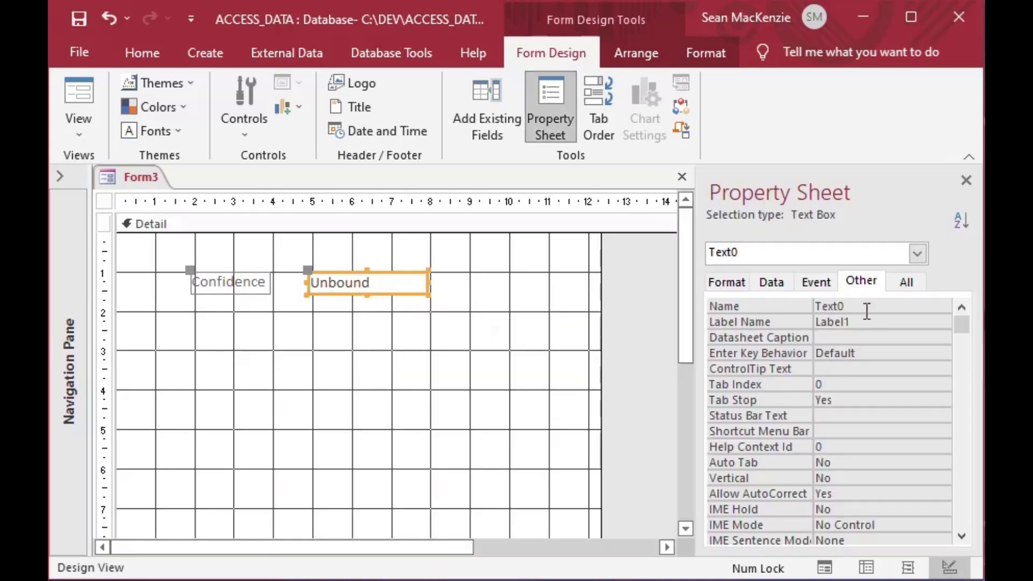
double_click(867, 305)
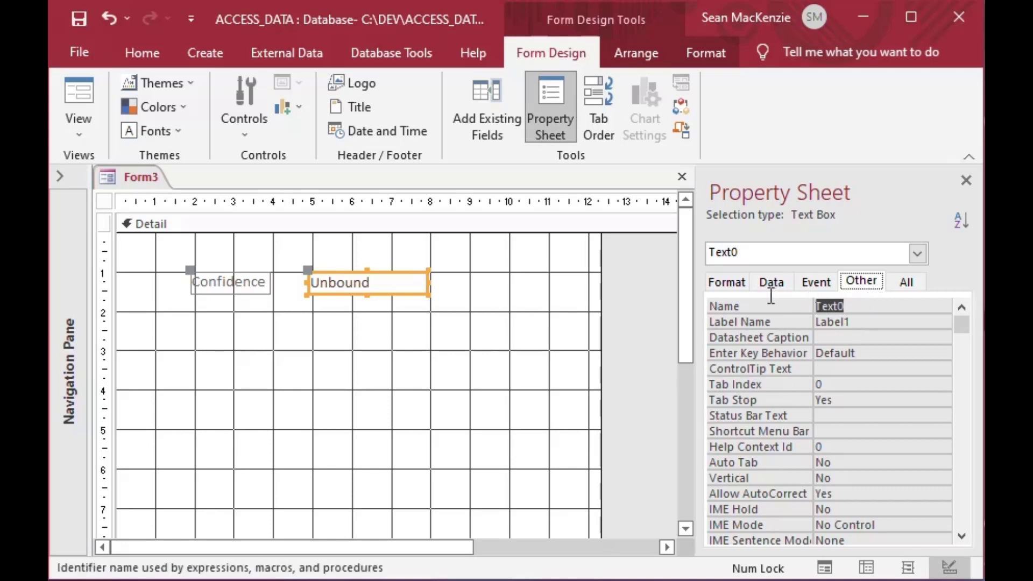
text(txtCon)
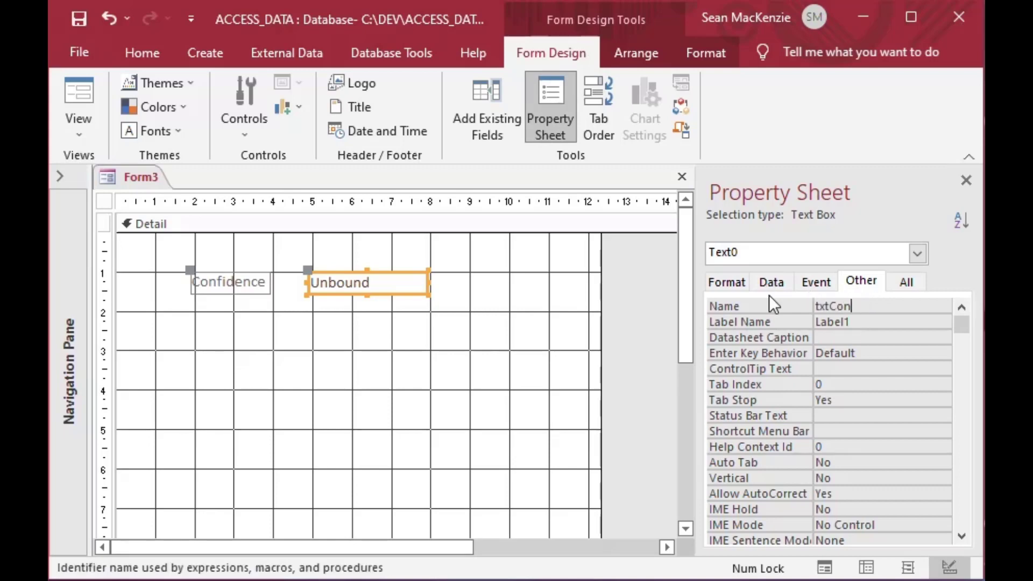
text(fidence)
key(Return)
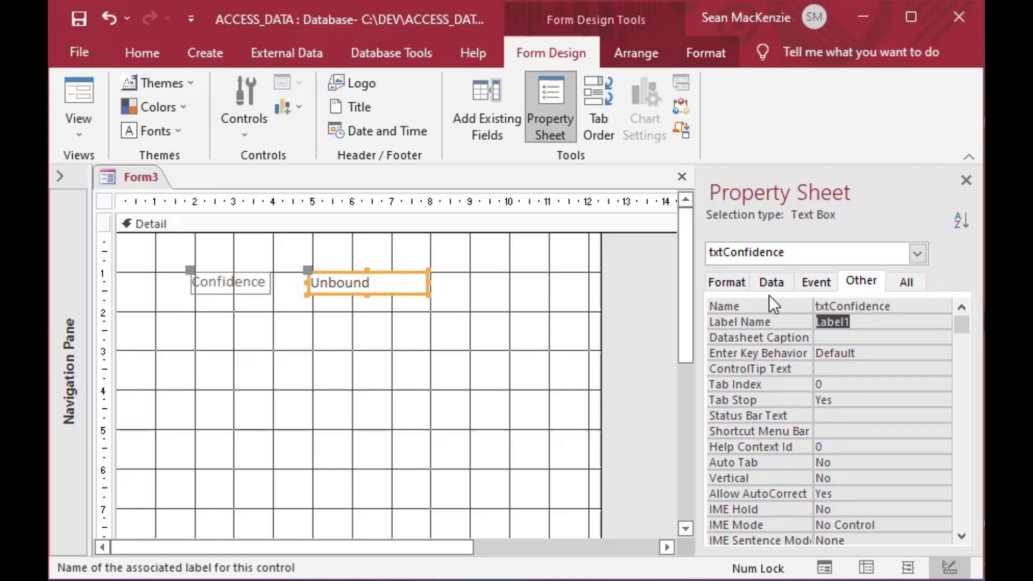
click(487, 273)
click(386, 288)
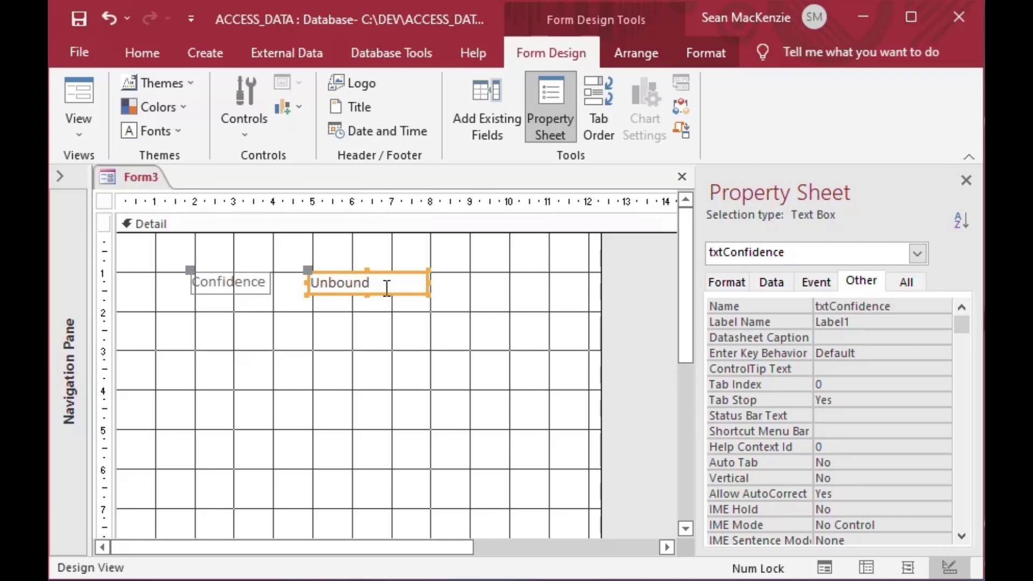
key(ctrl+d)
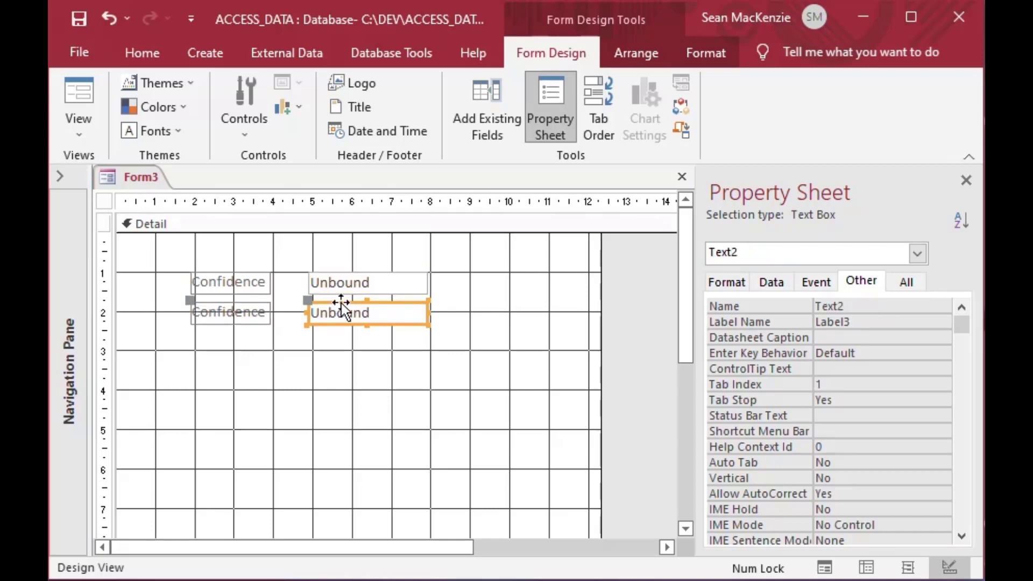
Change the duplicated label's caption from Confidence to FRP
click(256, 311)
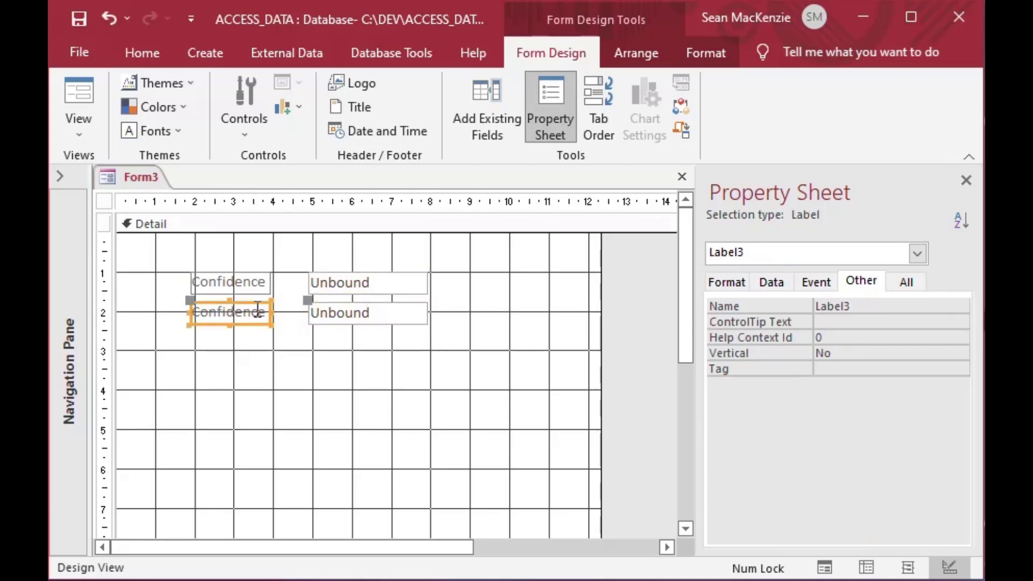
click(259, 312)
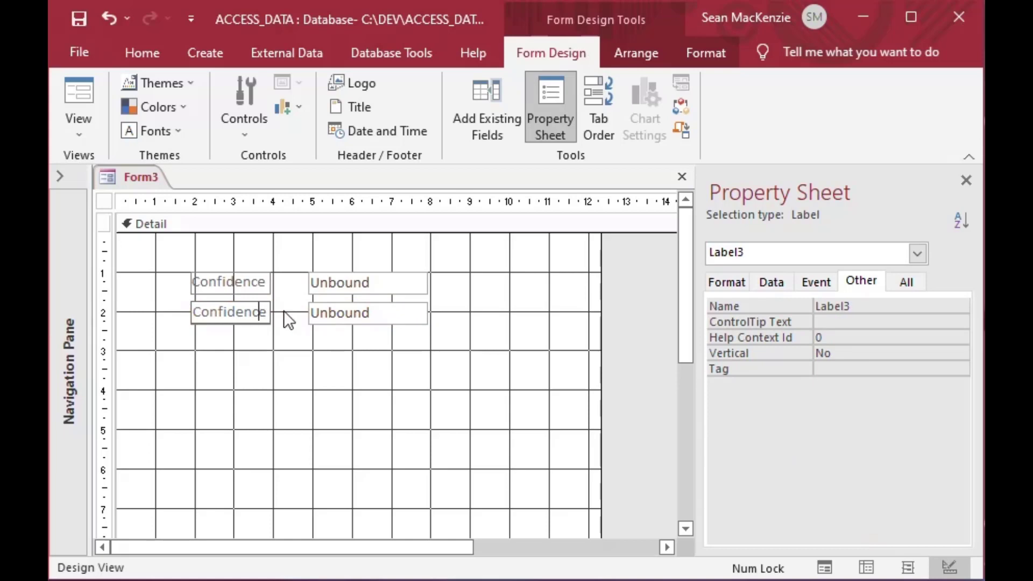
key(BackSpace)
key(BackSpace)
key(BackSpace)
key(BackSpace)
key(BackSpace)
key(BackSpace)
key(BackSpace)
key(BackSpace)
key(BackSpace)
key(BackSpace)
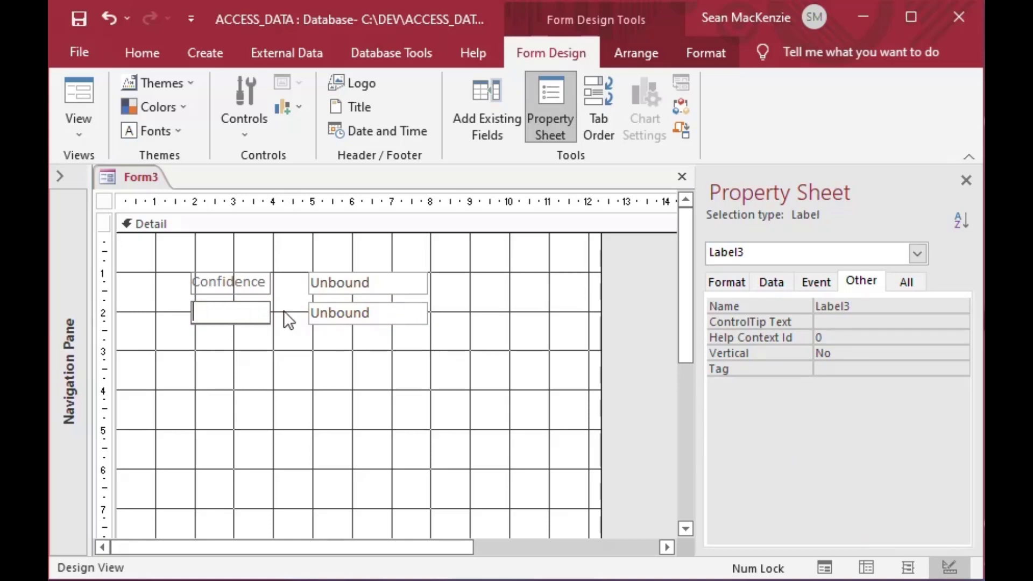
text(FRP)
click(374, 312)
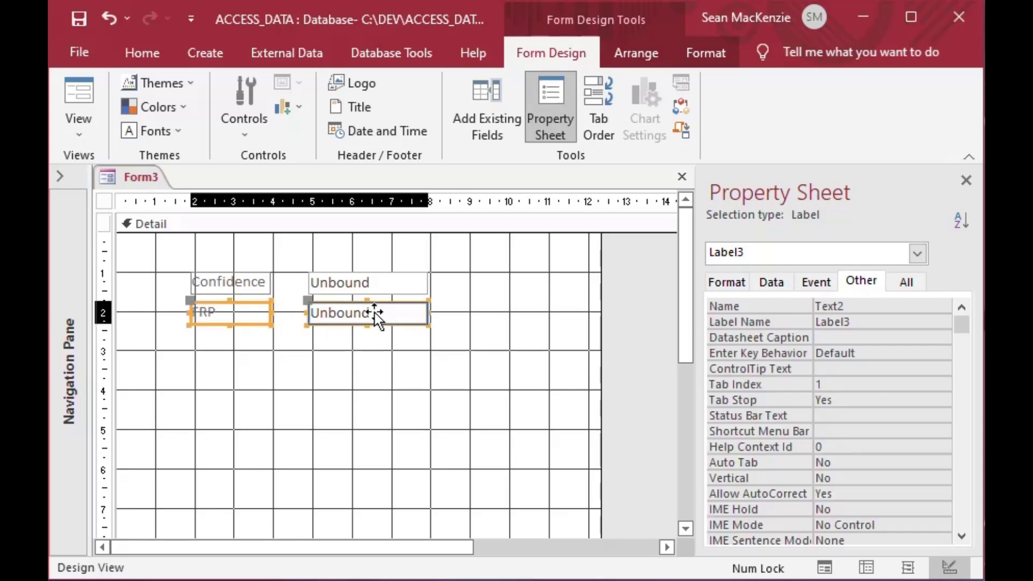
Rename the second text box to txtFRP and make another copy of the pair
click(850, 306)
click(777, 307)
text(txt)
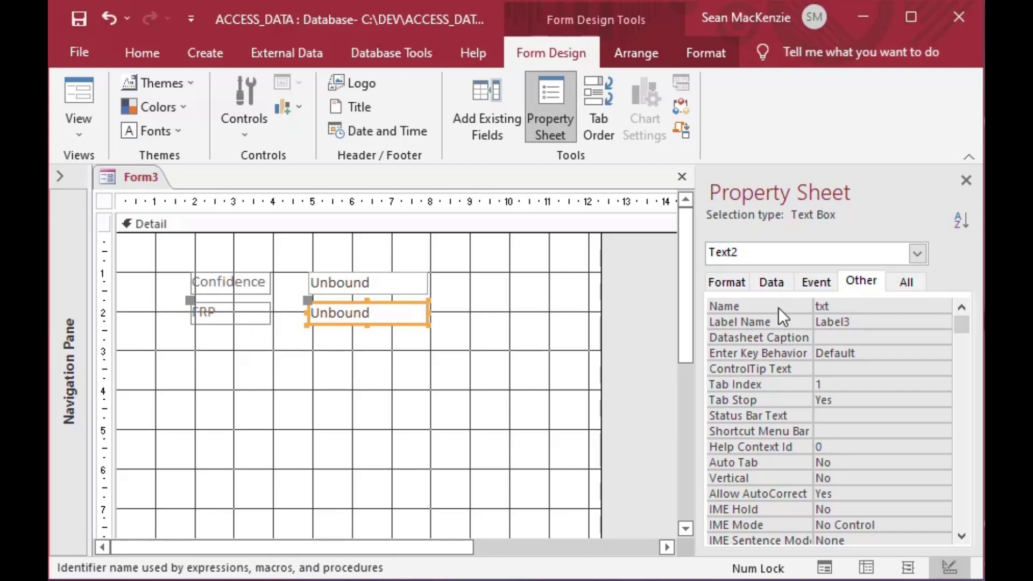
text(FRP)
click(535, 302)
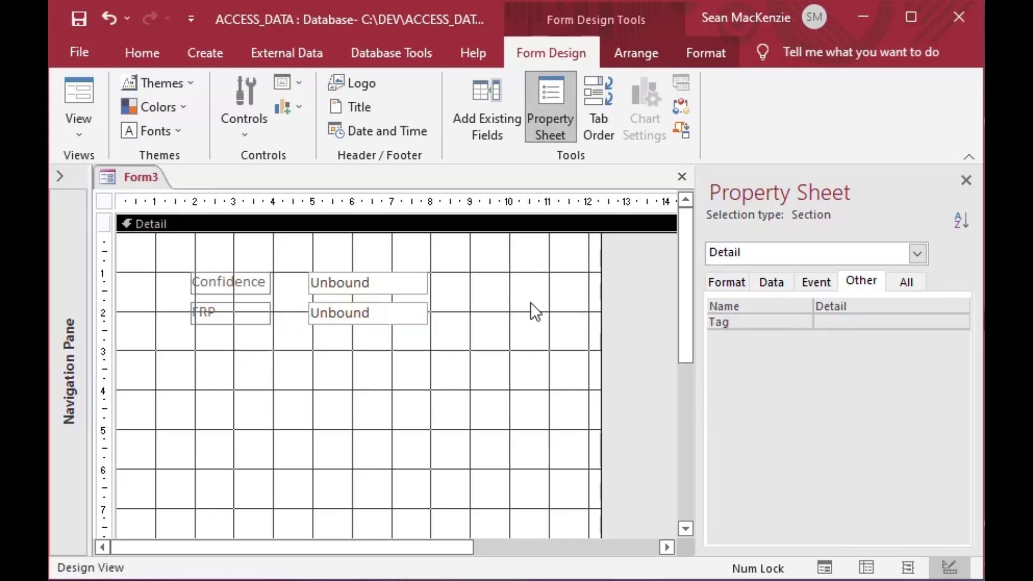
click(395, 311)
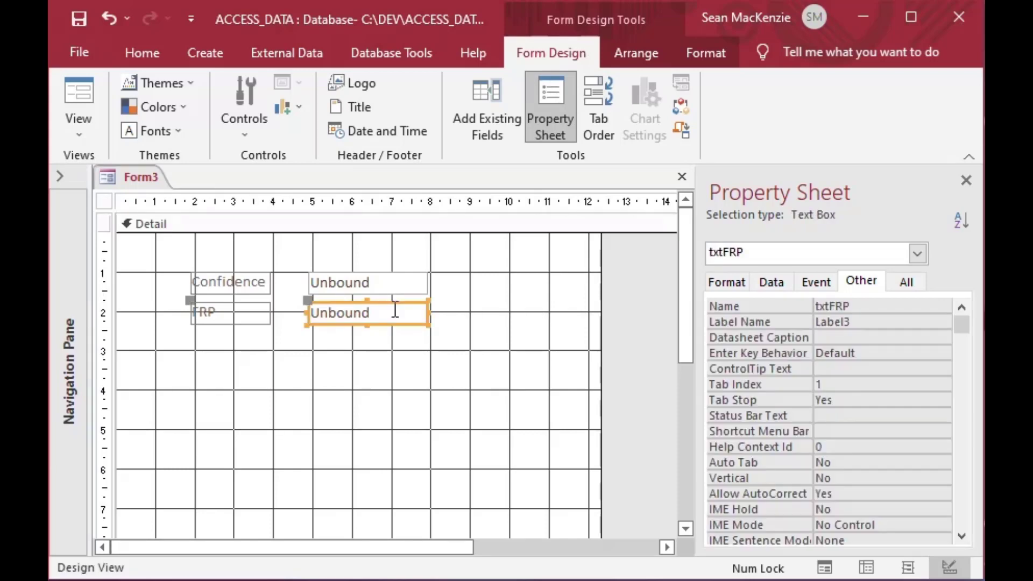
key(ctrl+v)
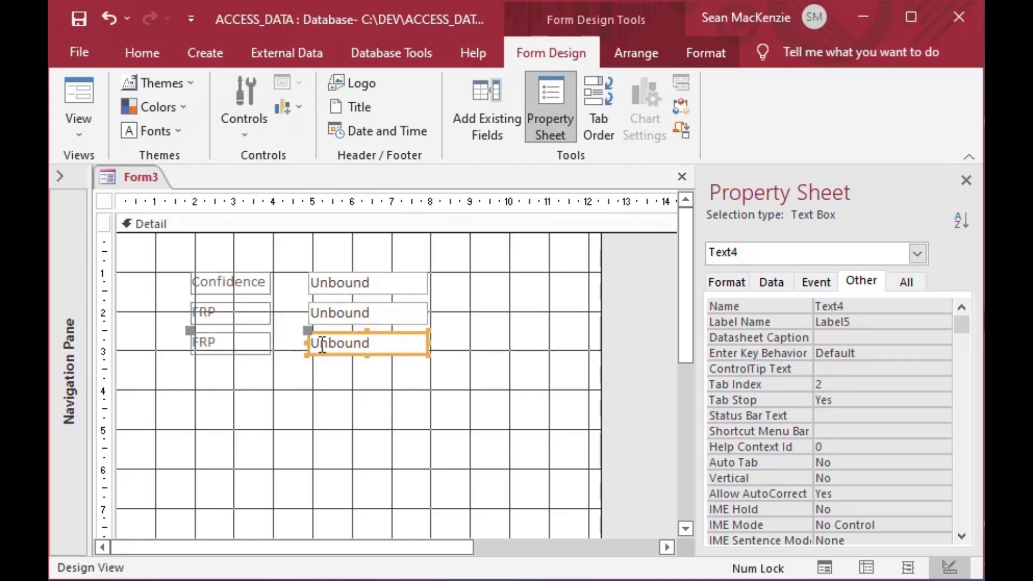
Change the third label's caption from FRP to Severe
click(228, 343)
click(231, 343)
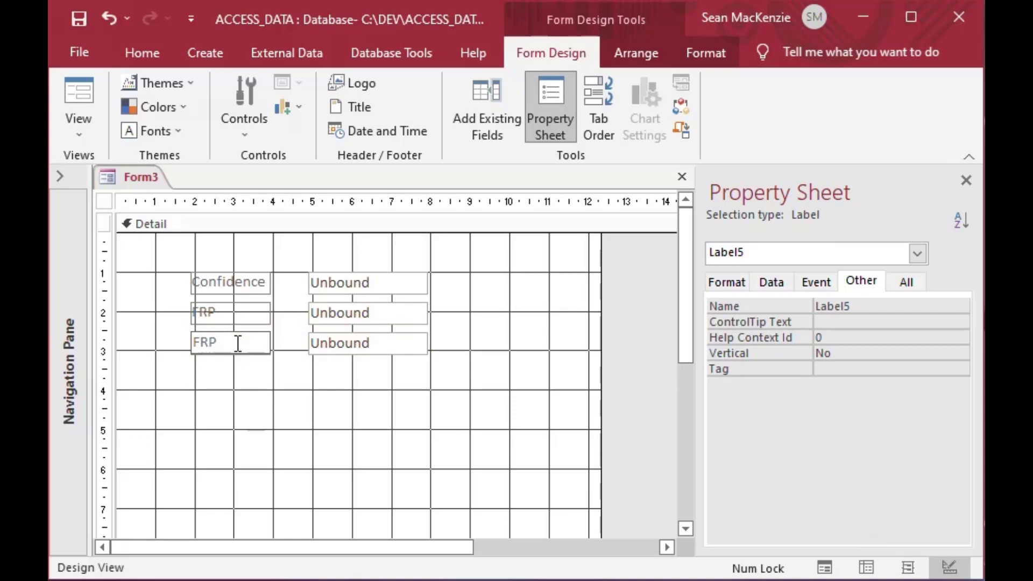
key(BackSpace)
key(BackSpace)
key(BackSpace)
text(Severe)
click(335, 362)
Rename the third text box from Text4 to txtSevere in the Property Sheet
click(382, 337)
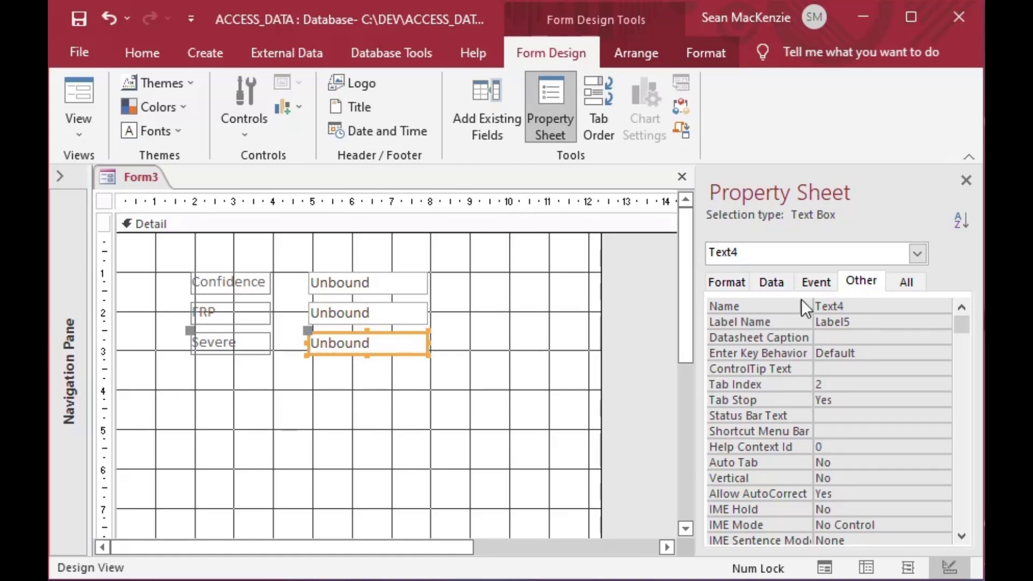
click(869, 304)
click(783, 305)
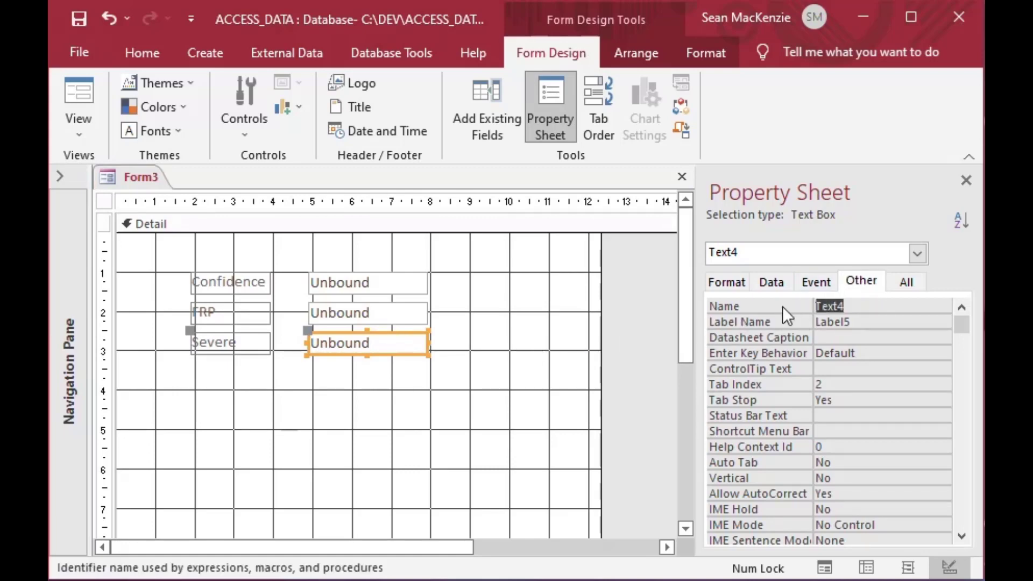
text(txt)
text(Severe)
Set txtSevere's Control Source to =IIf([txtConfidence]>70 And [txtFrp]>1000, 'Y', 'N')
click(770, 280)
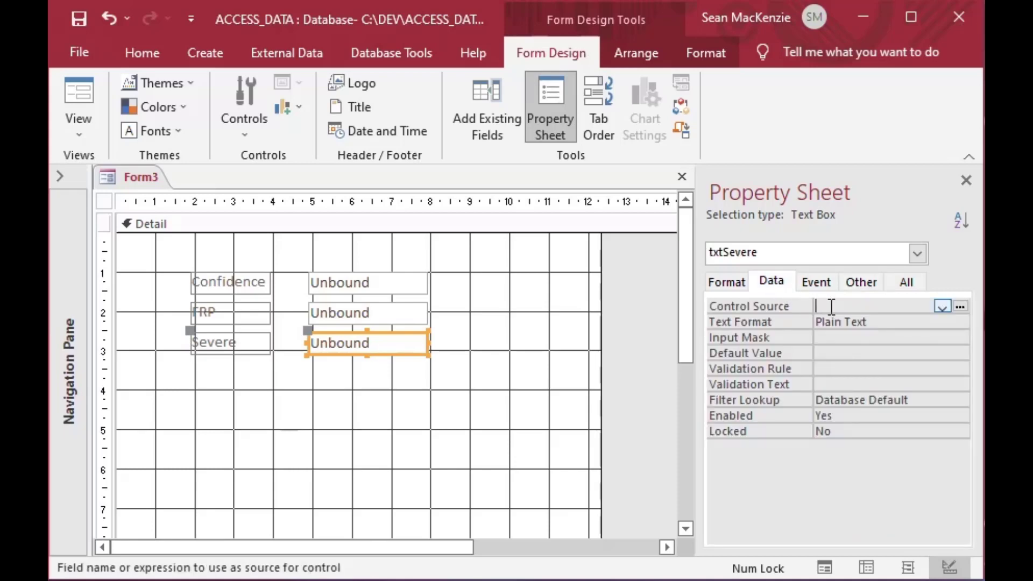
text(=)
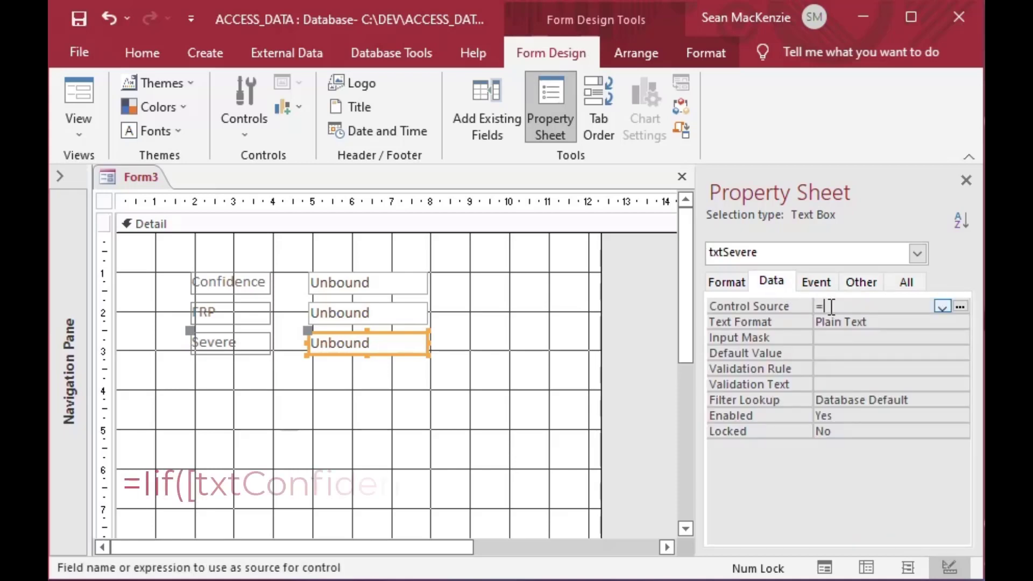
text(iif)
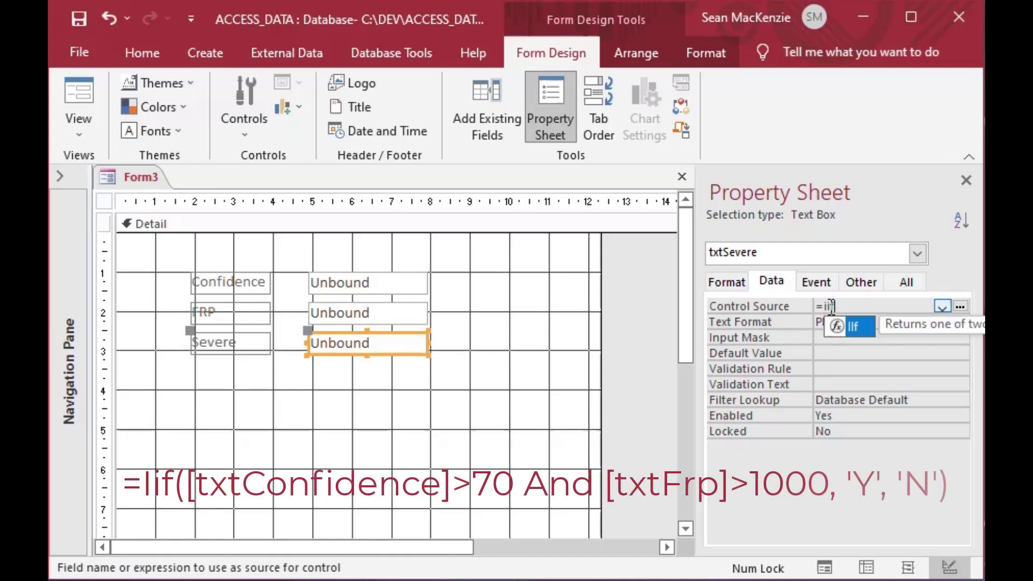
text(()
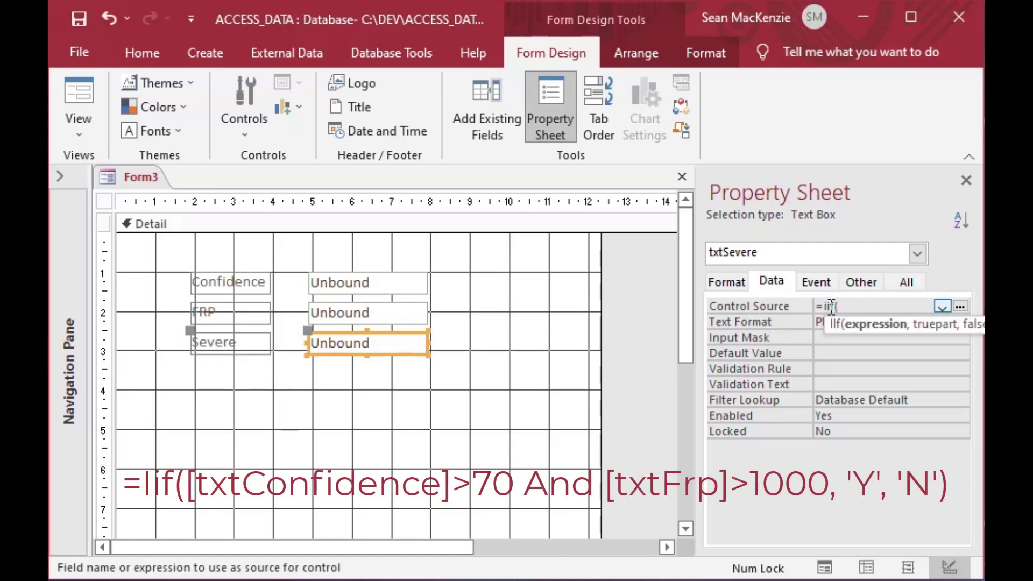
text(txtConfidence])
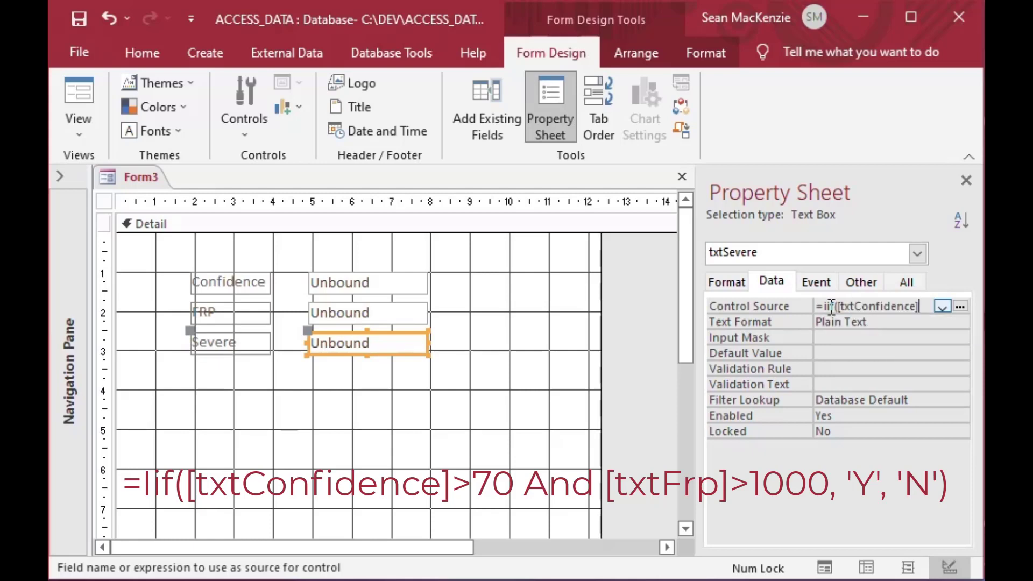
key(Tab)
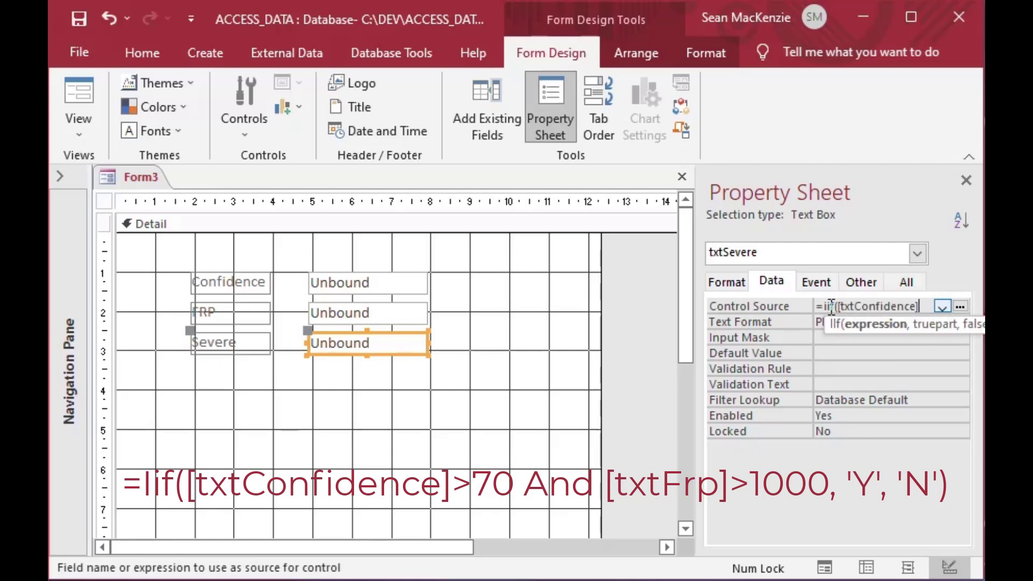
text(>70)
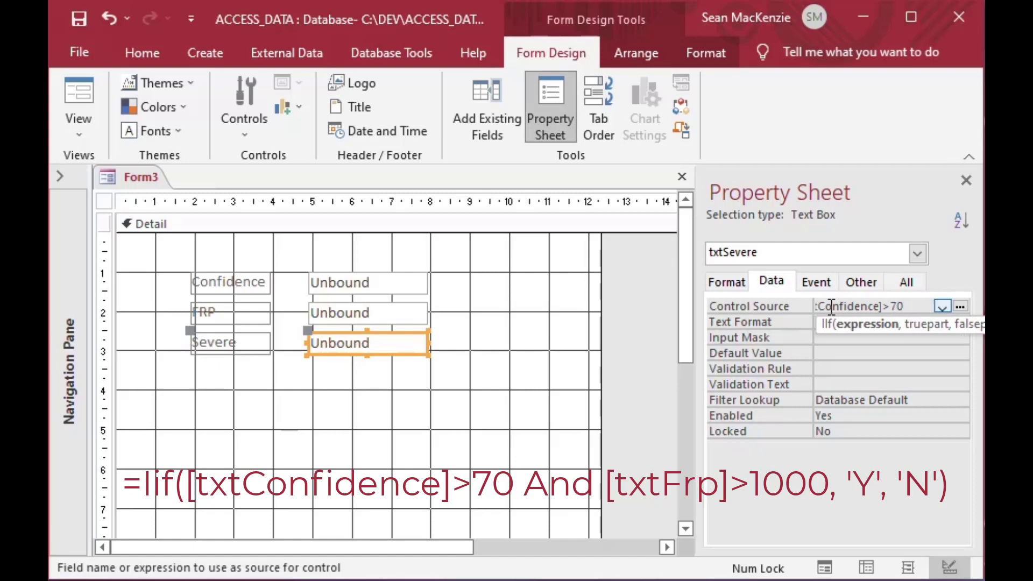
text( and )
text([txt)
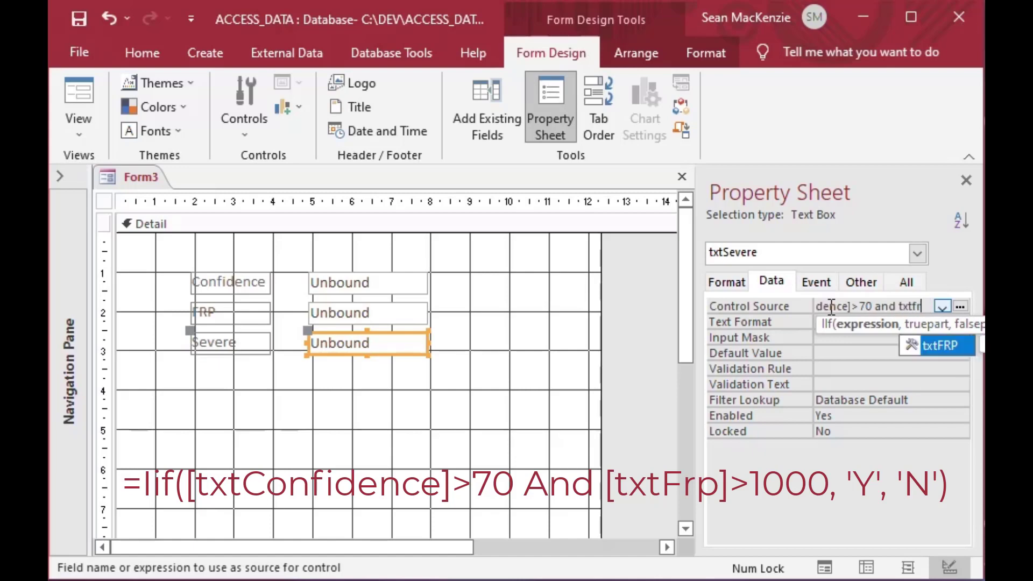
key(Tab)
text(>1000, )
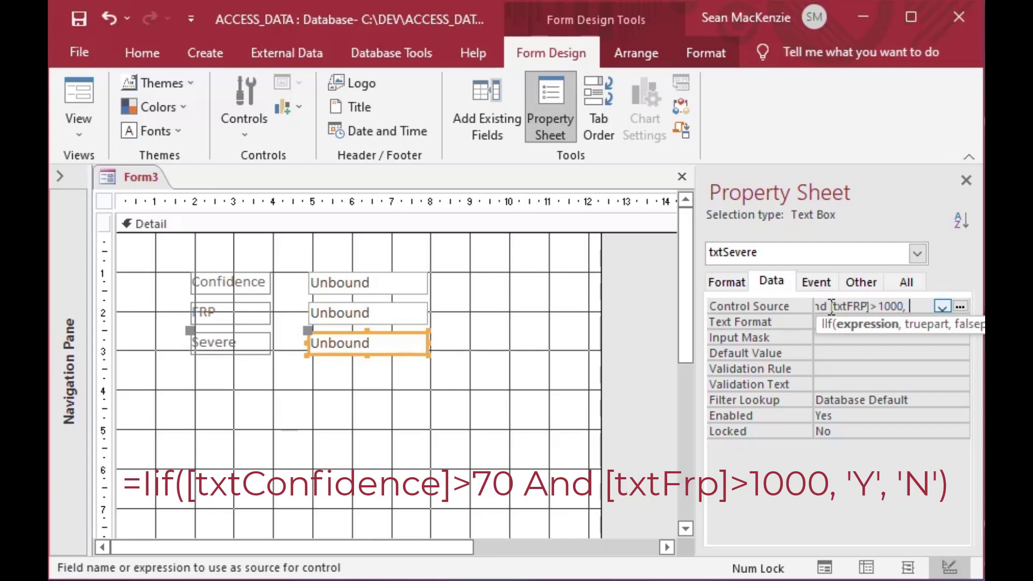
text(')
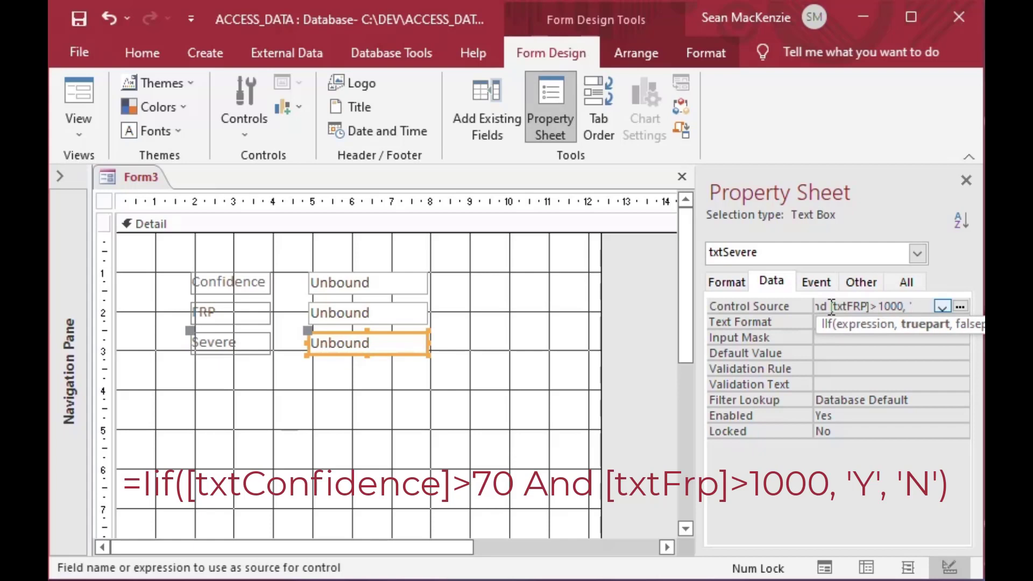
text(Y', 'N)
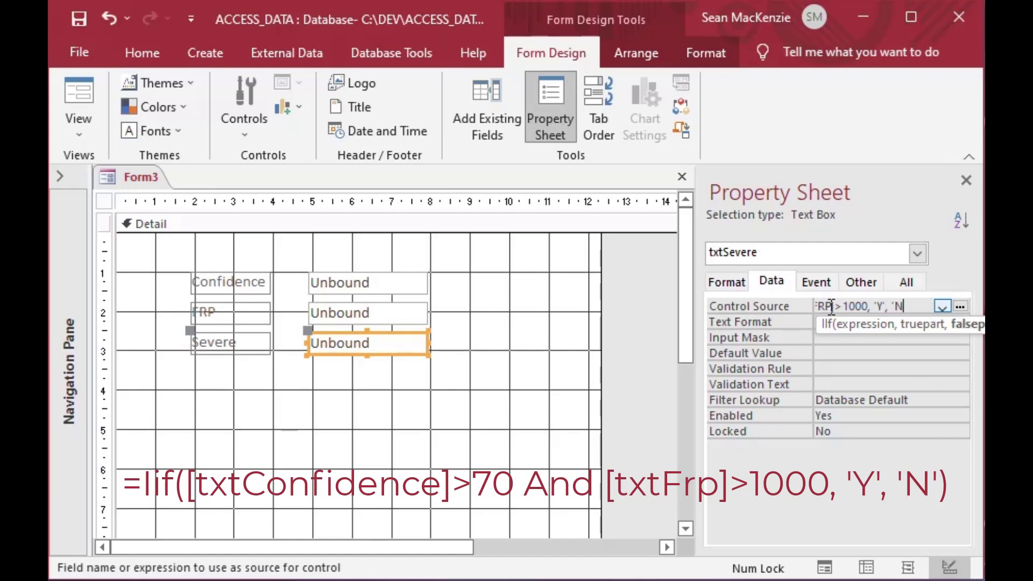
text('))
key(Return)
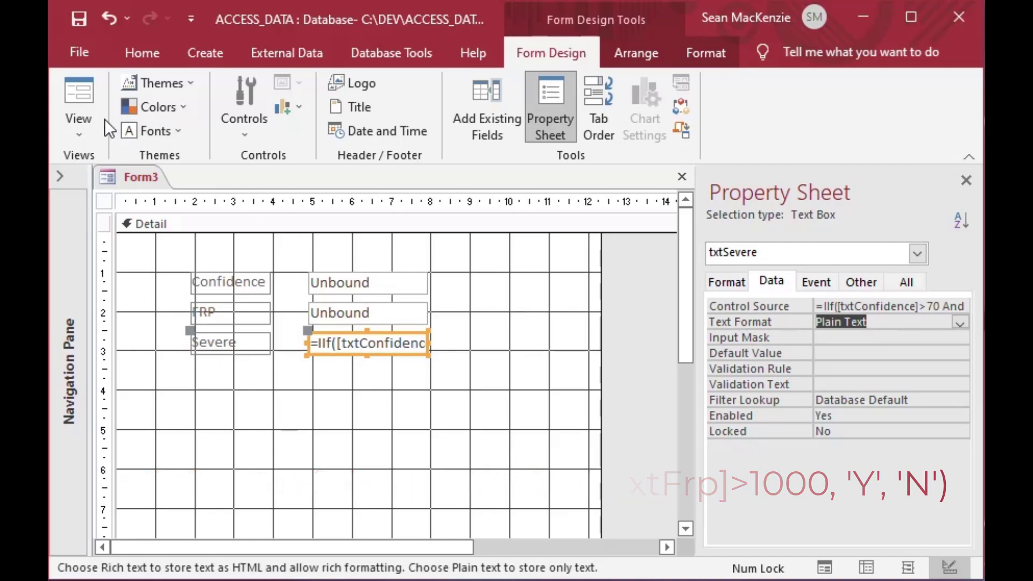
In Form view, enter Confidence 75 and FRP 2000 so Severe shows Y
click(78, 91)
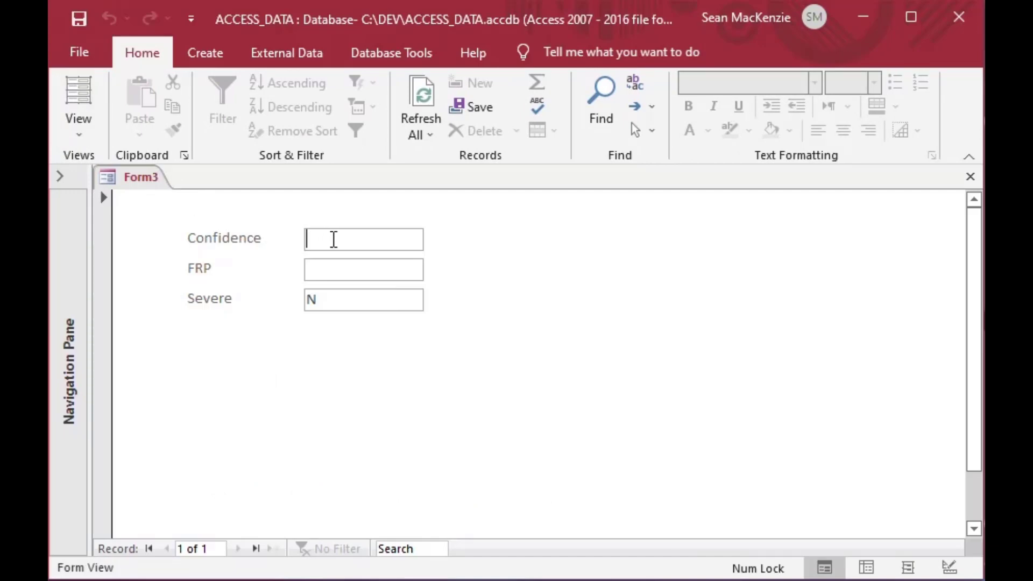
text(75)
key(Tab)
text(2000)
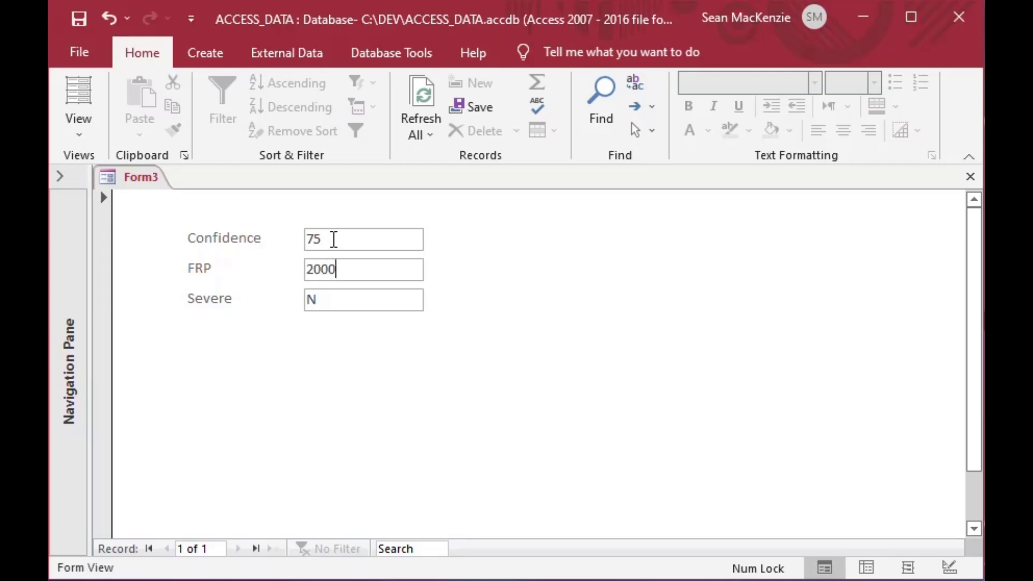
key(Tab)
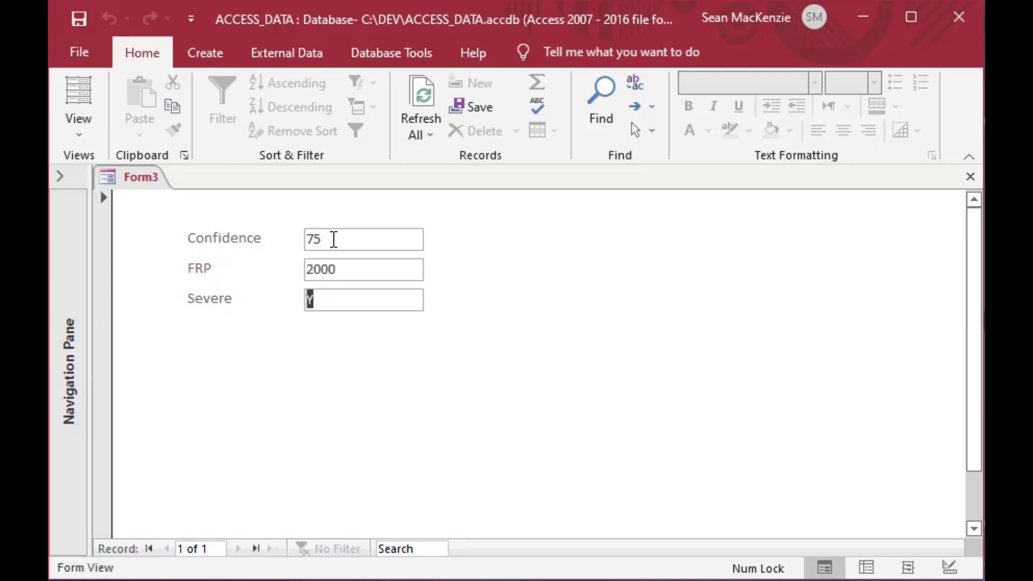
Change FRP to 500, then Confidence to 25, confirming Severe shows N
click(380, 269)
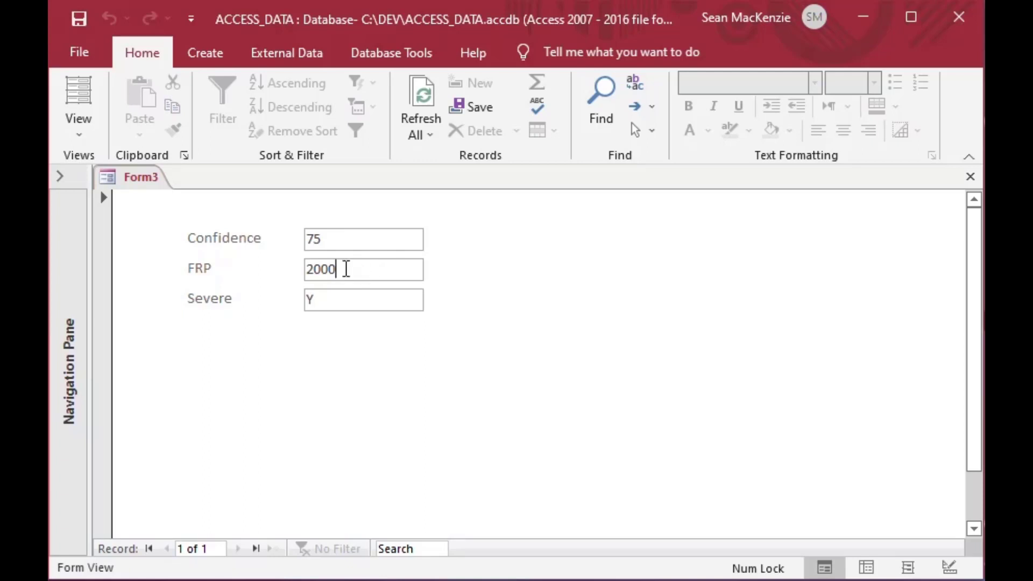
drag(339, 270, 276, 264)
text(500)
key(Tab)
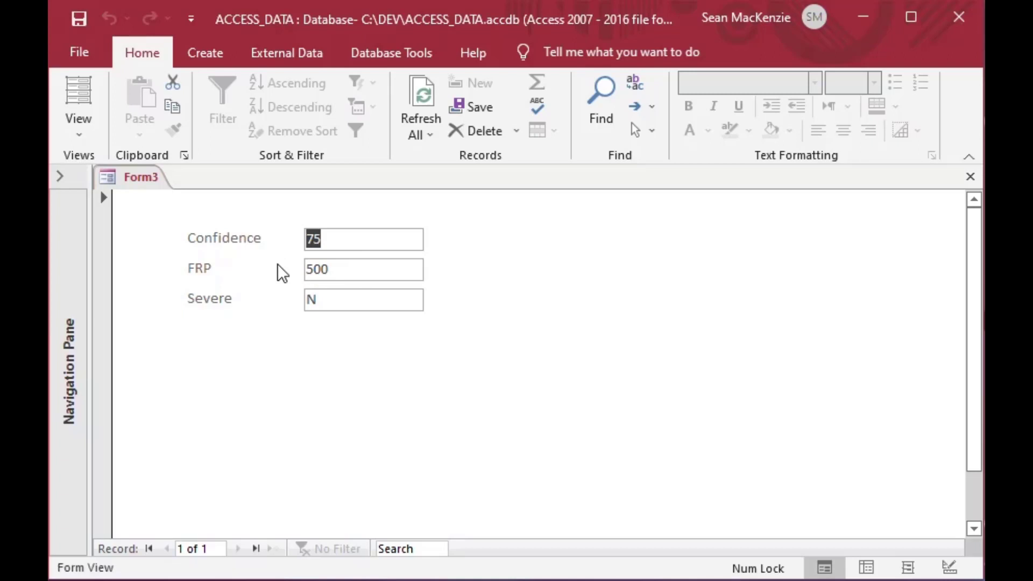
text(25)
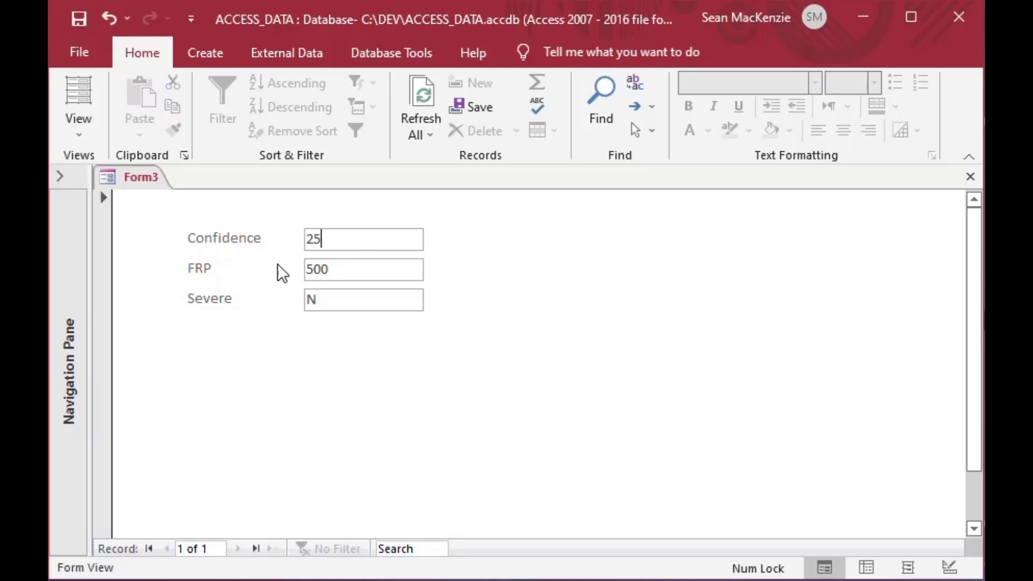
key(Tab)
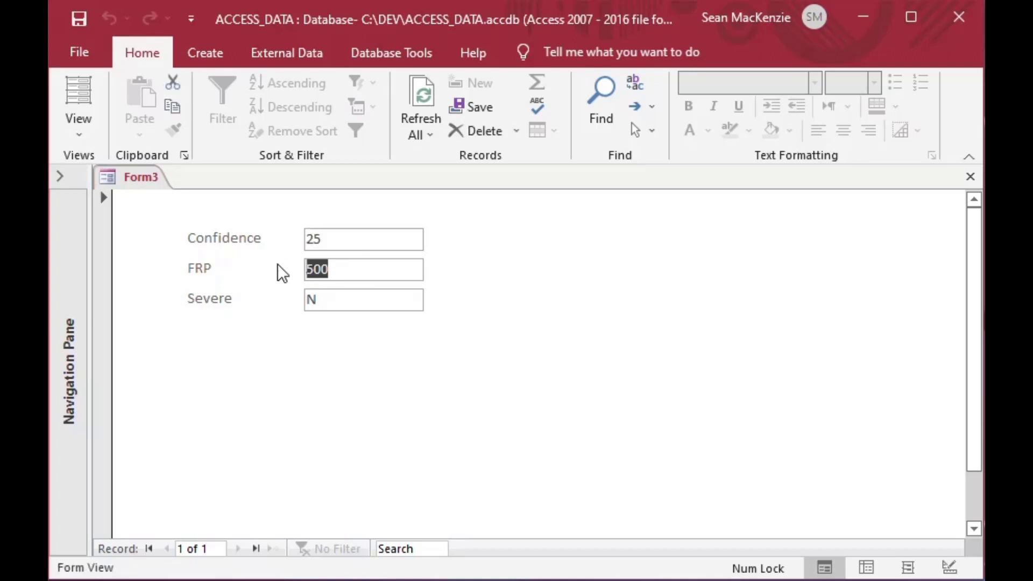
key(Tab)
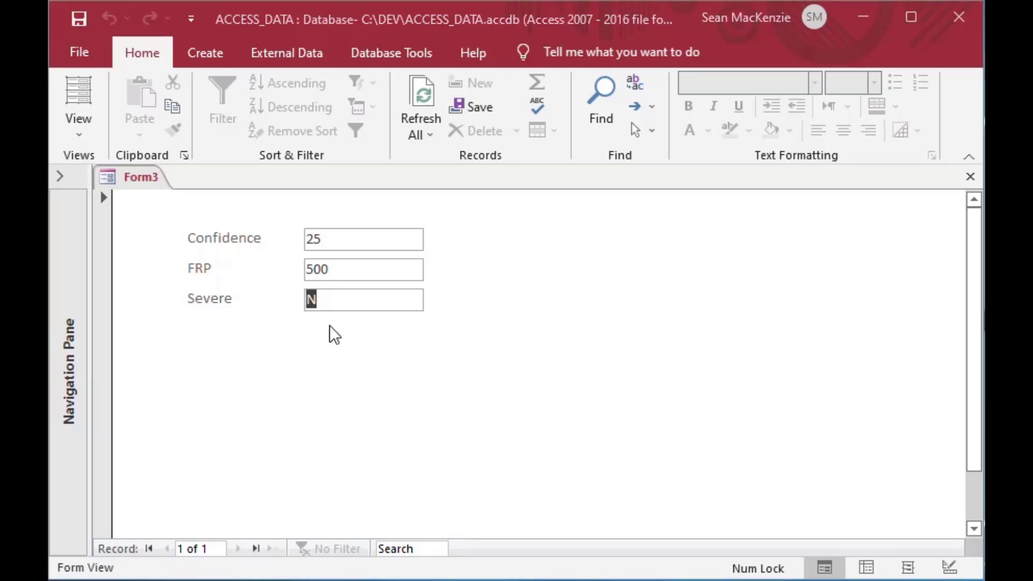
click(204, 54)
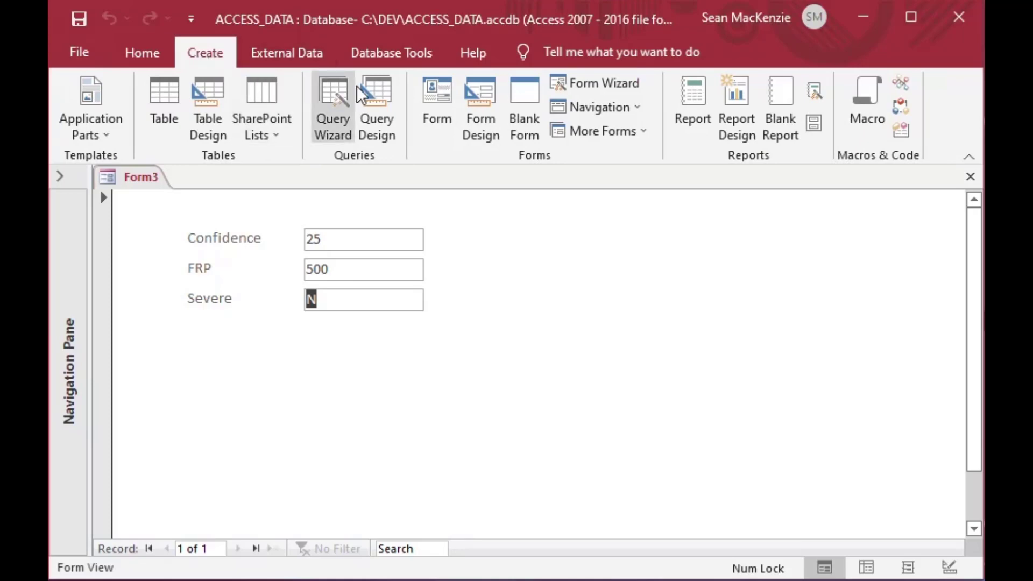
Open the Visual Basic editor and start a Sub MyIif() procedure
click(905, 83)
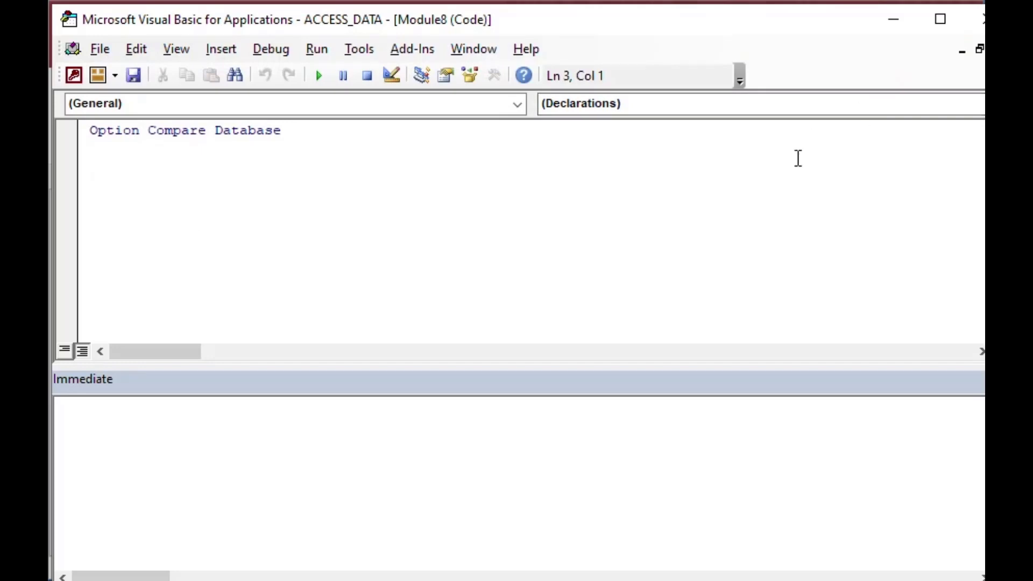
text(Sub )
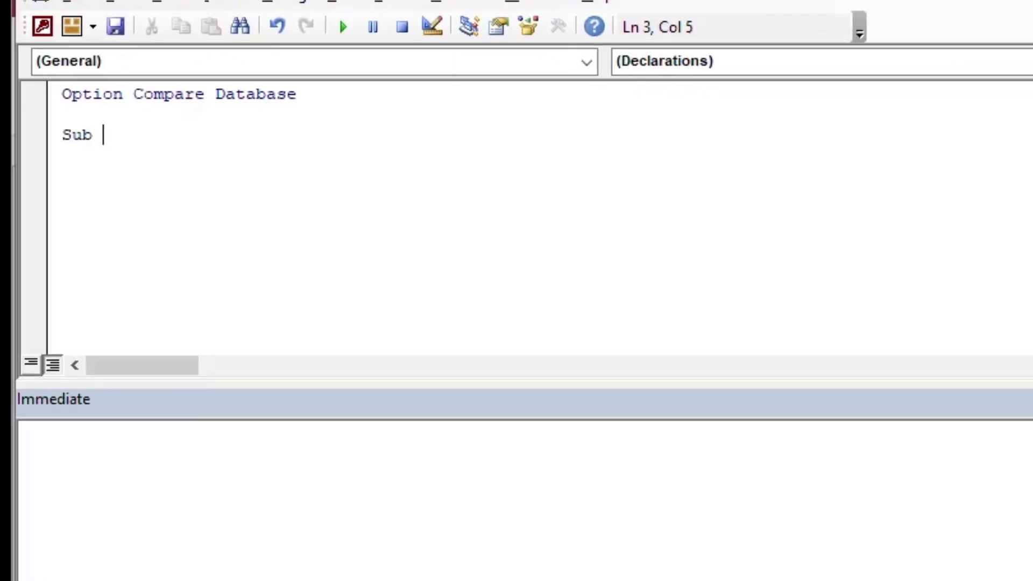
text(MyIi)
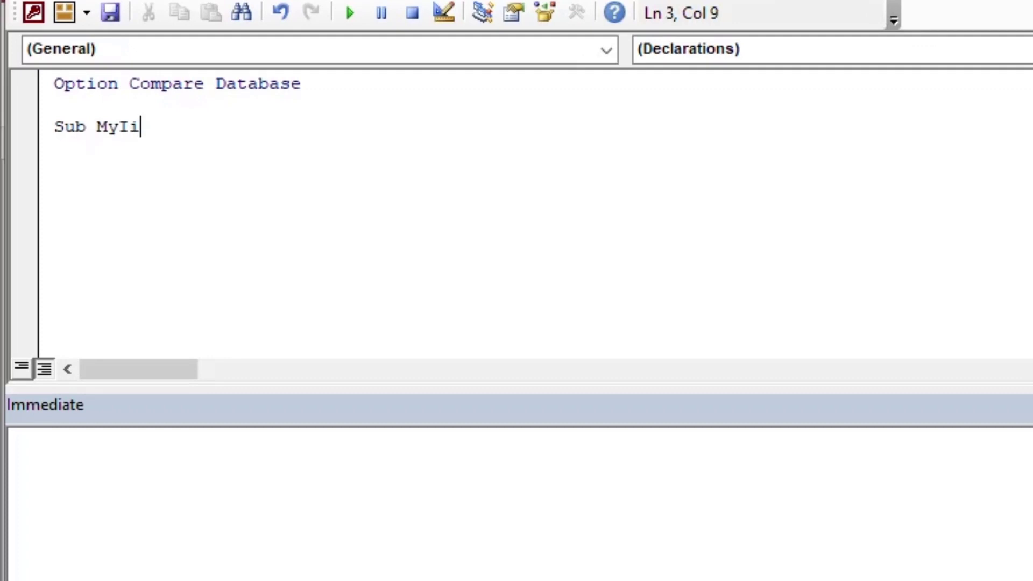
text(f(0)
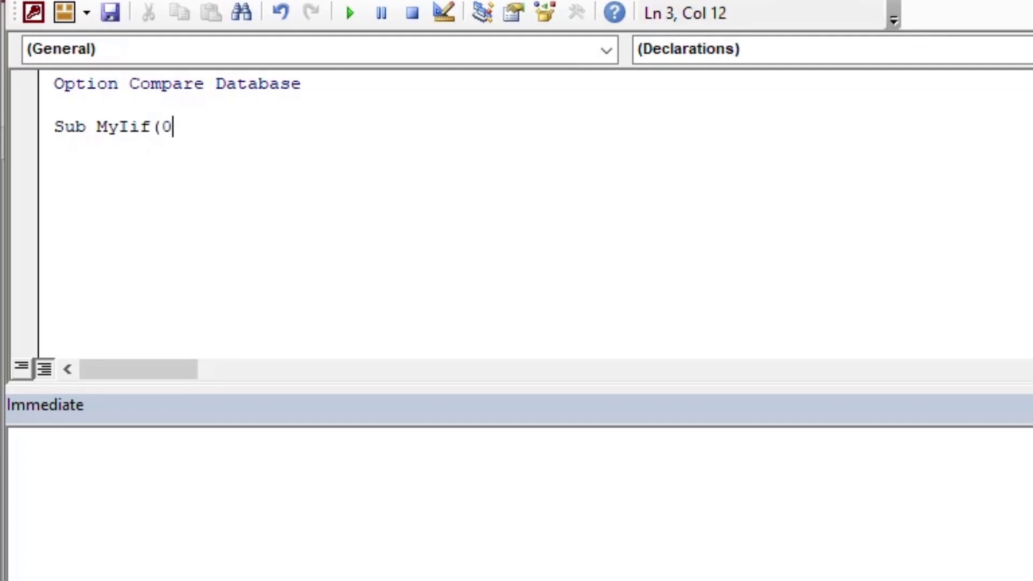
key(BackSpace)
text())
key(Return)
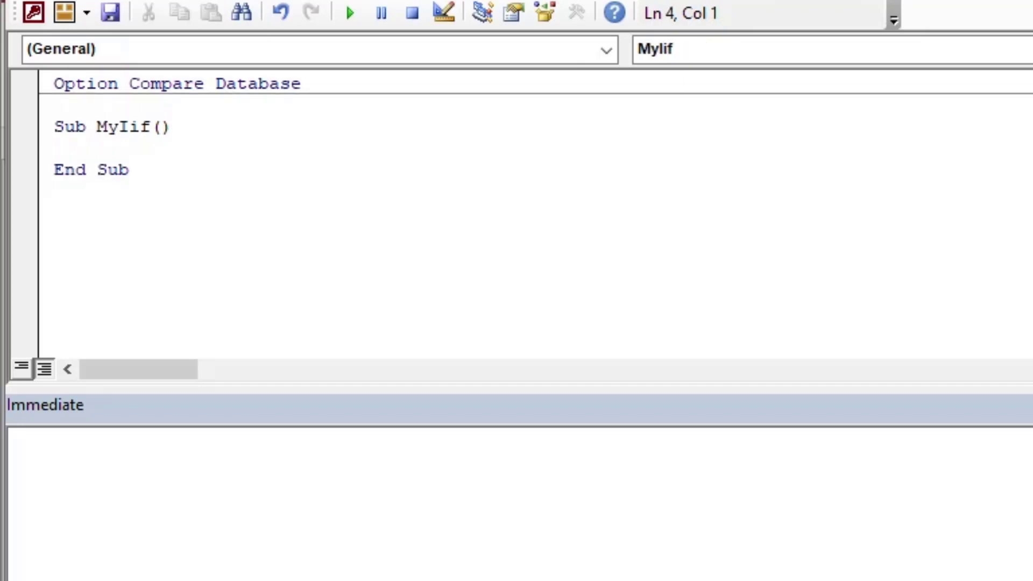
Declare lngConfidence and lngFrp As Long inside MyIif
text(Dim lng)
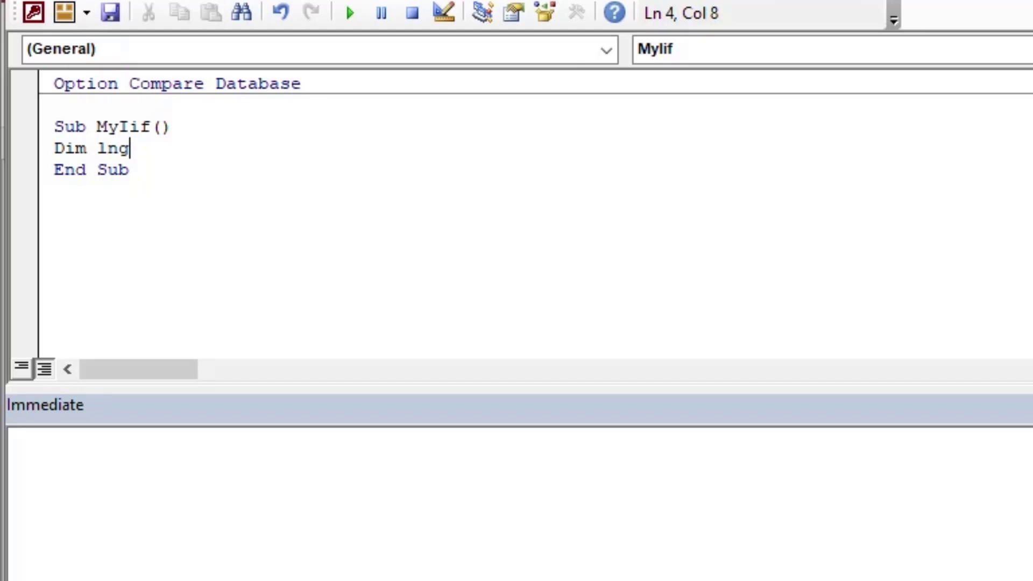
text(Conf)
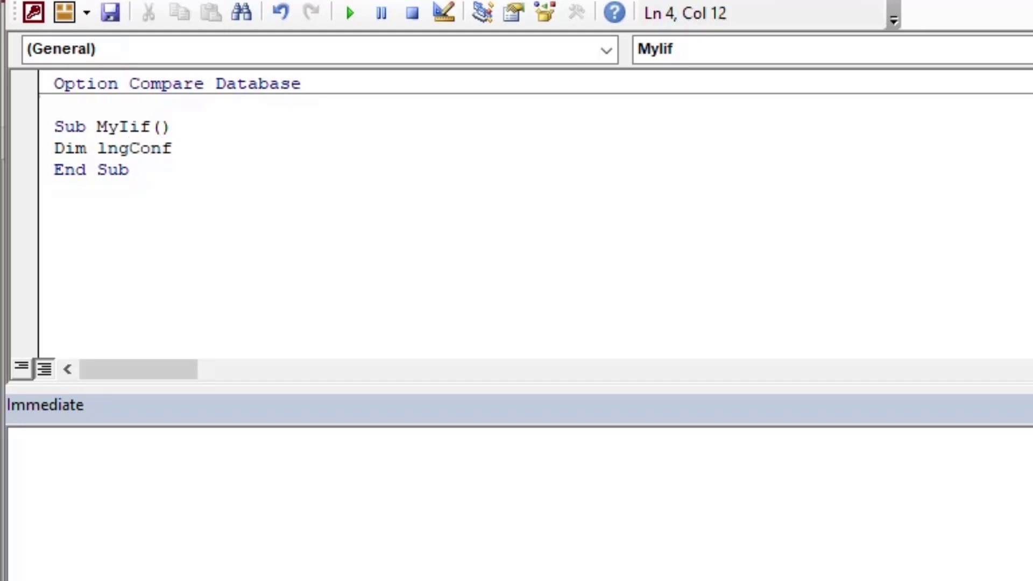
text(idence)
key(Return)
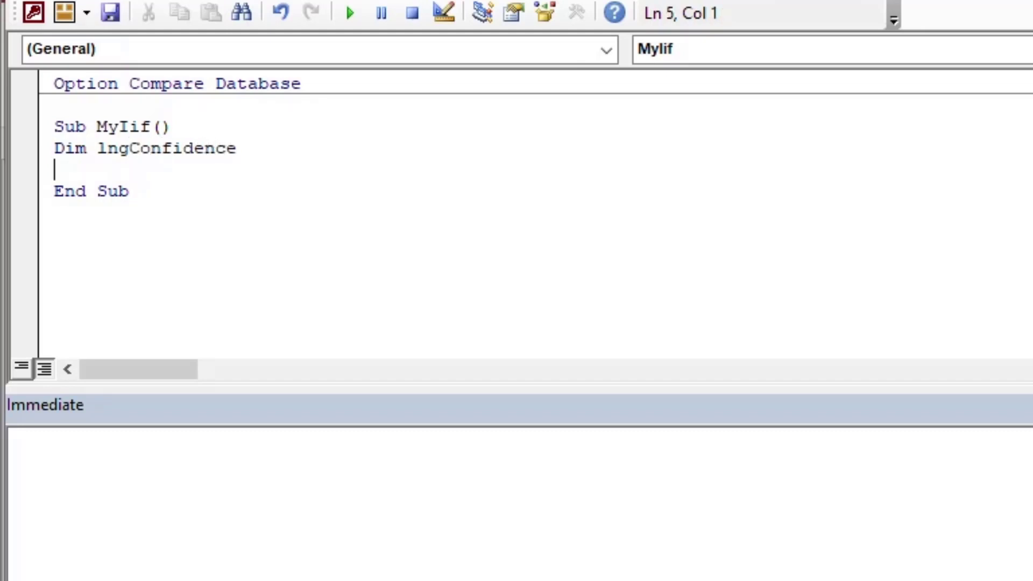
key(BackSpace)
text(as long)
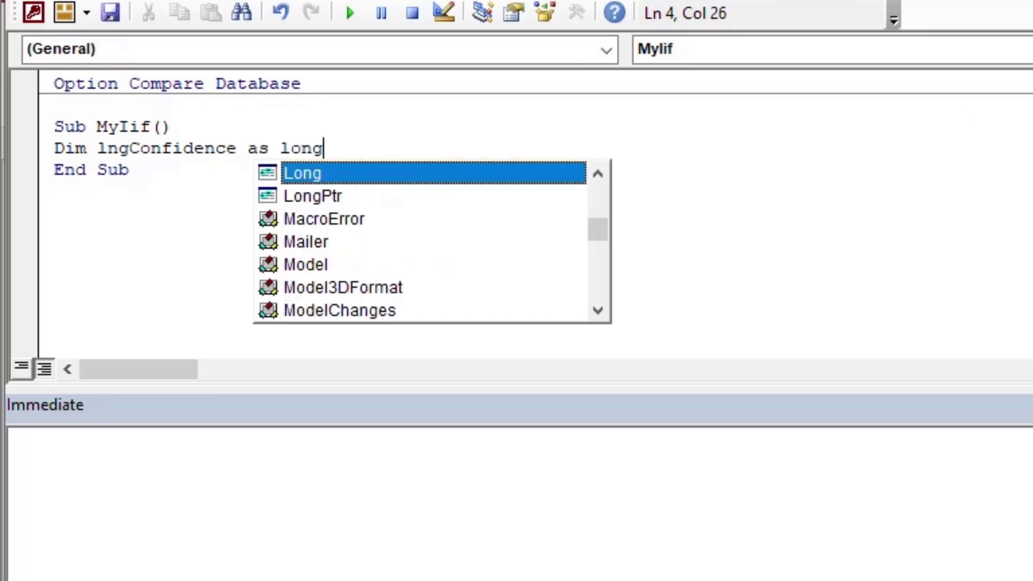
key(Return)
text(Dim lng)
key(BackSpace)
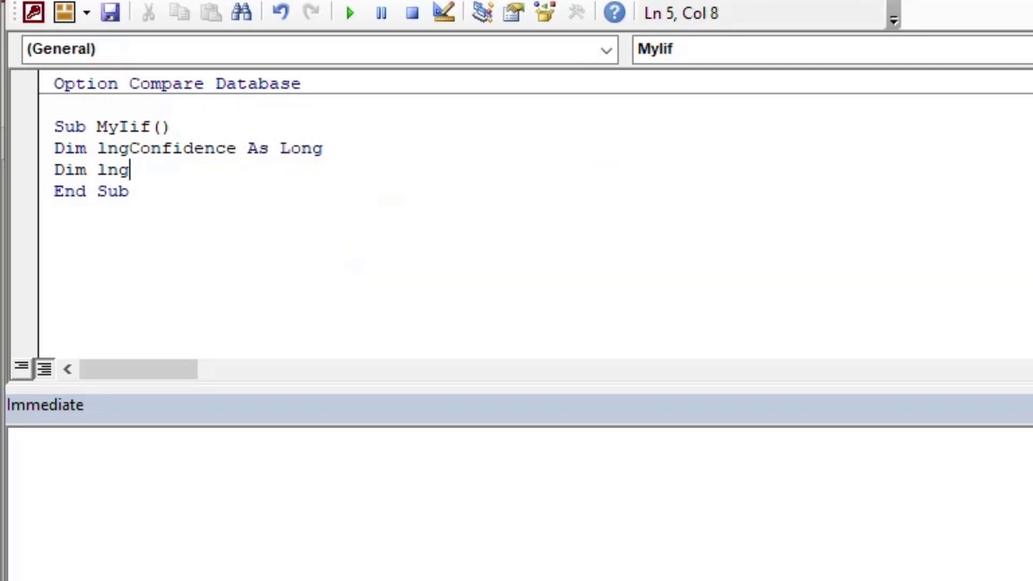
text(Frp)
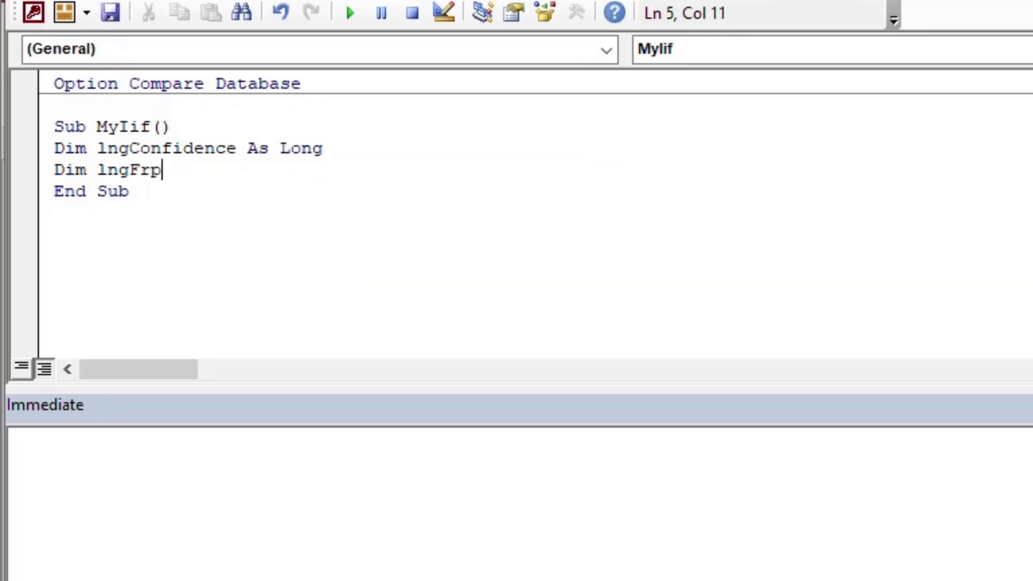
text( as long)
key(Return)
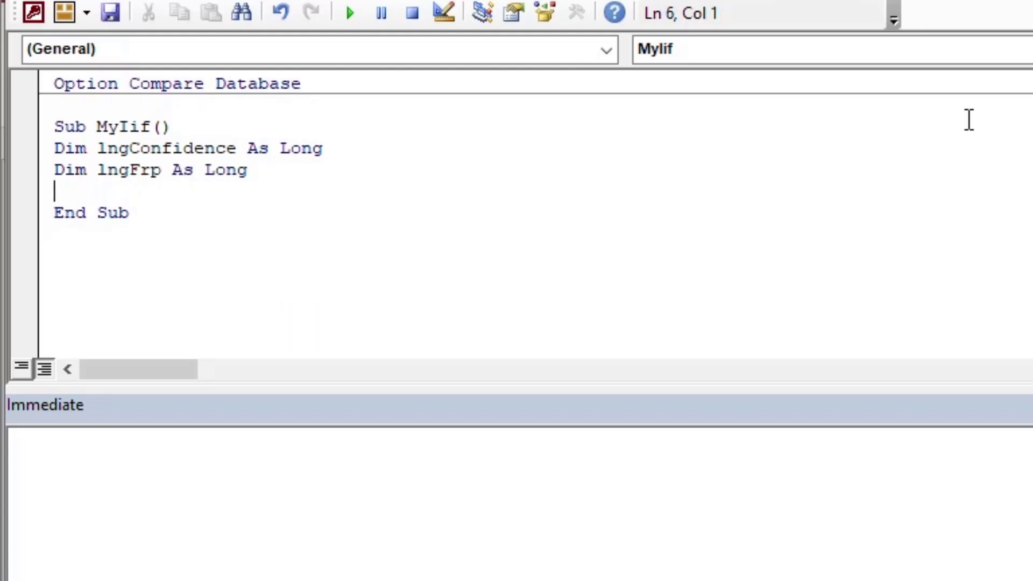
Declare strMsg As String and begin an indented lngConfidence line
key(Return)
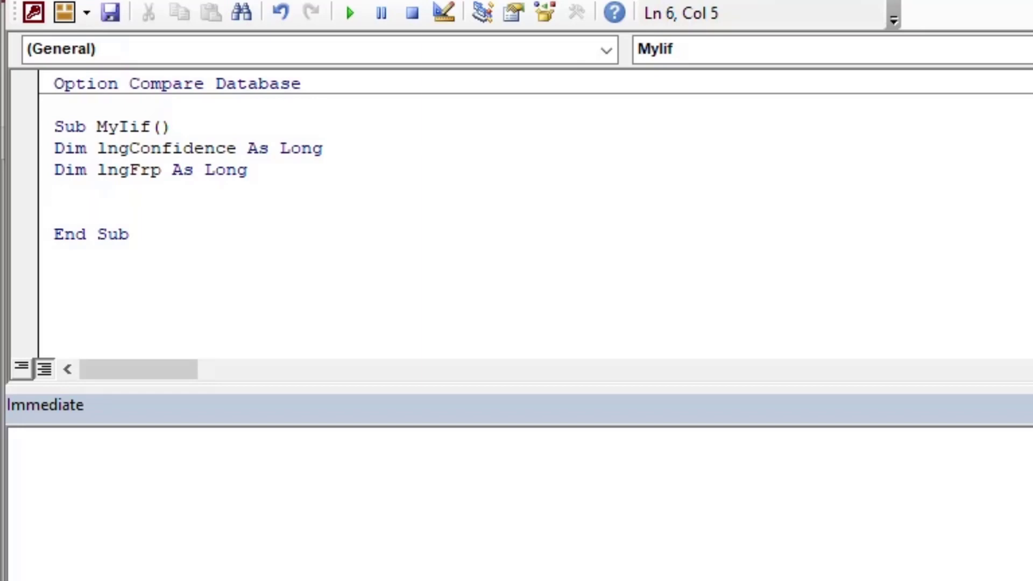
key(Up)
text(Dim strm)
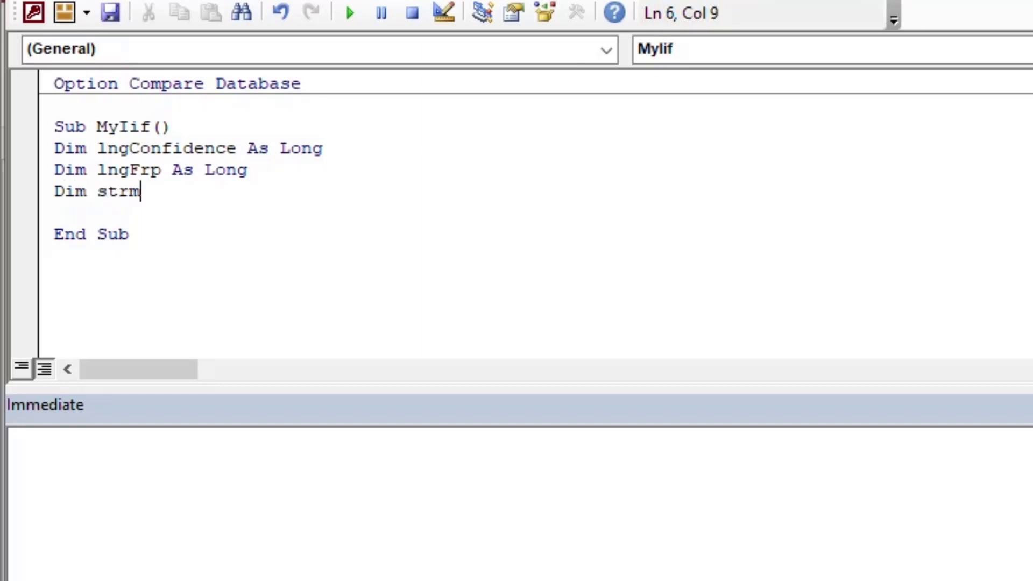
key(BackSpace)
text(Msg as s)
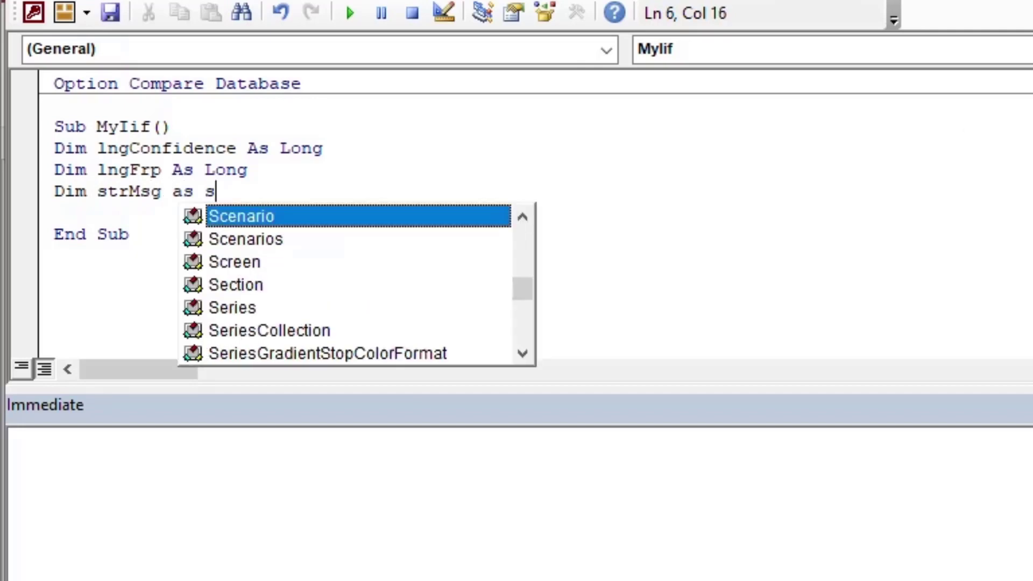
text(tring)
key(Return)
key(Tab)
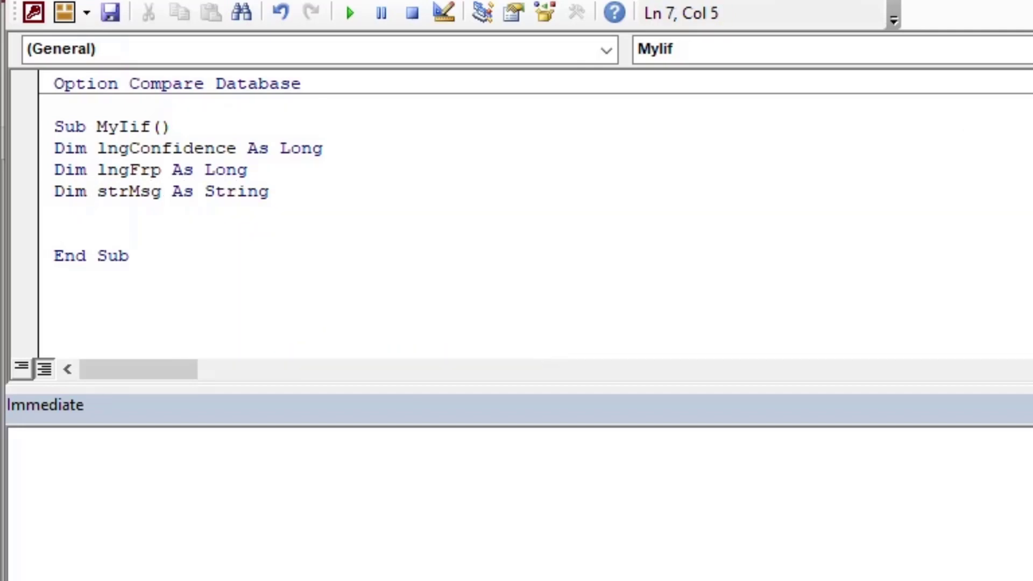
text(lngConfidence)
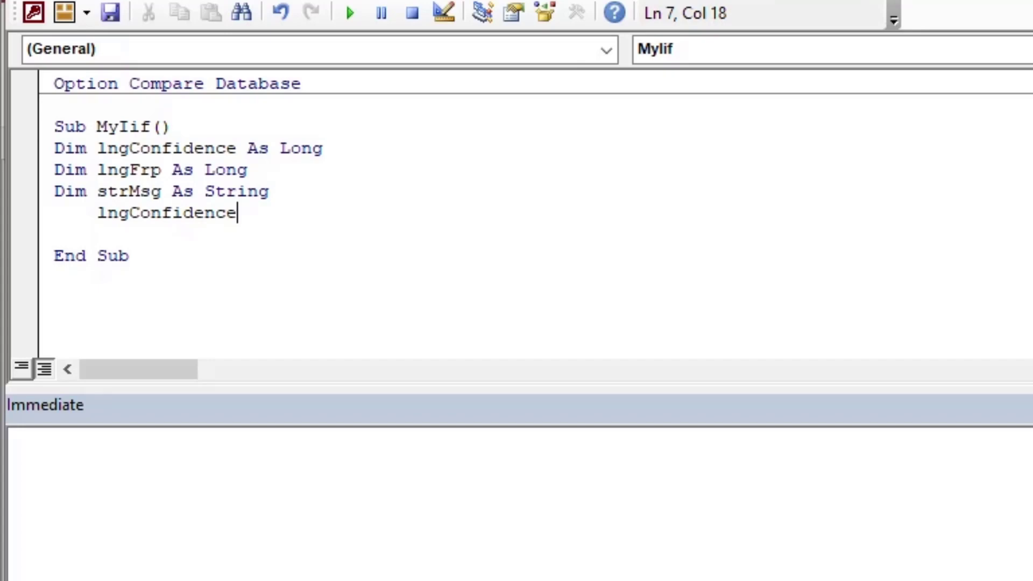
Assign lngConfidence = 71 and lngFrp = 12000
text(= 71)
key(Return)
text(l)
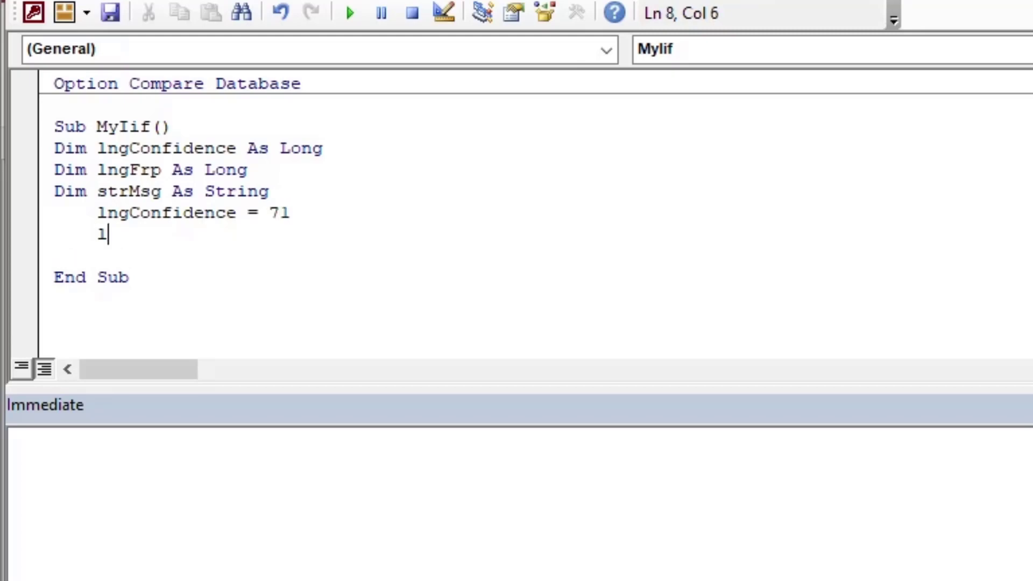
text(ngFrp =)
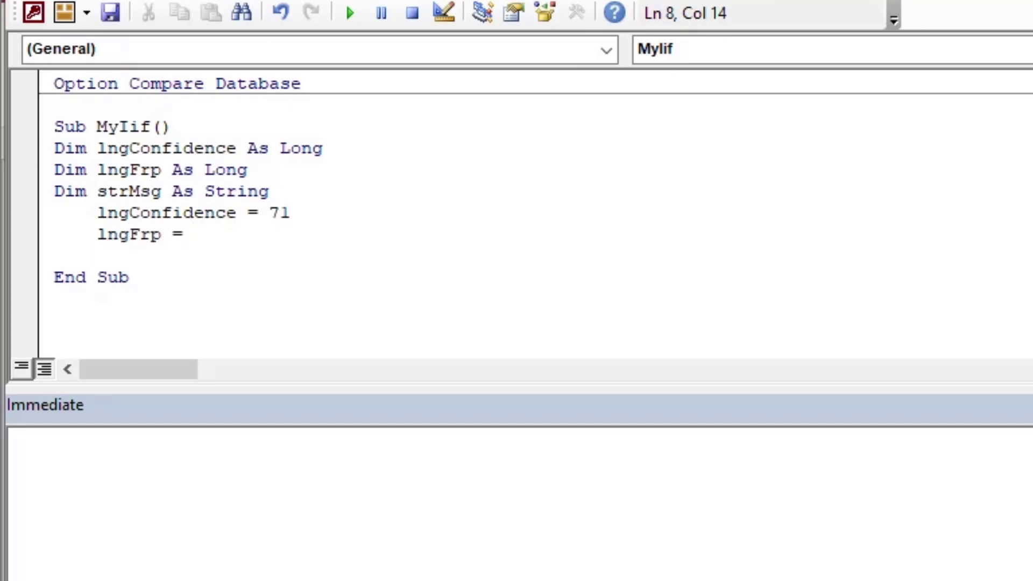
text( 12000)
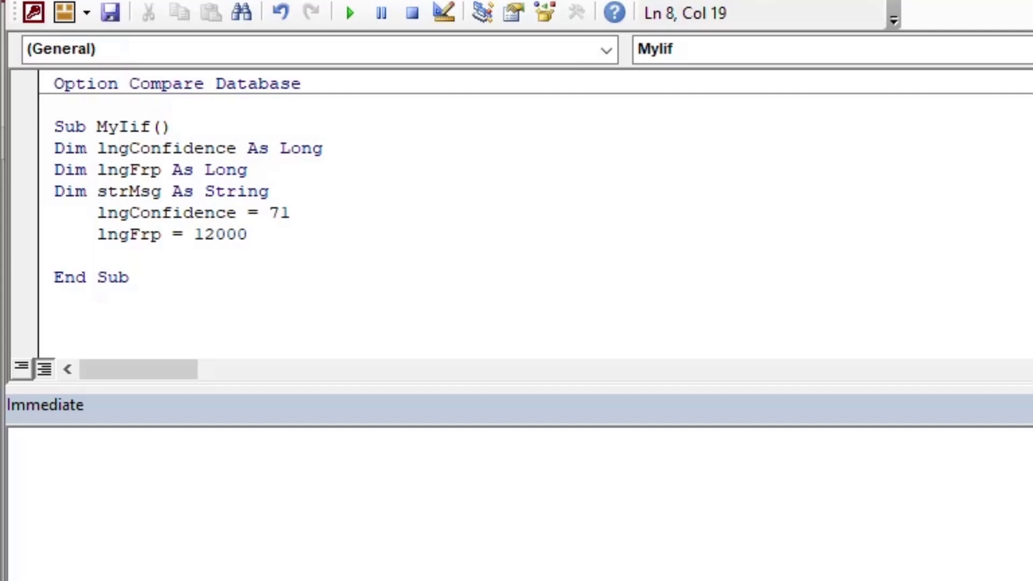
key(Return)
Set strMsg to IIf choosing "This is a severe hotspot!" or "Nothing to see here, move along."
text(str)
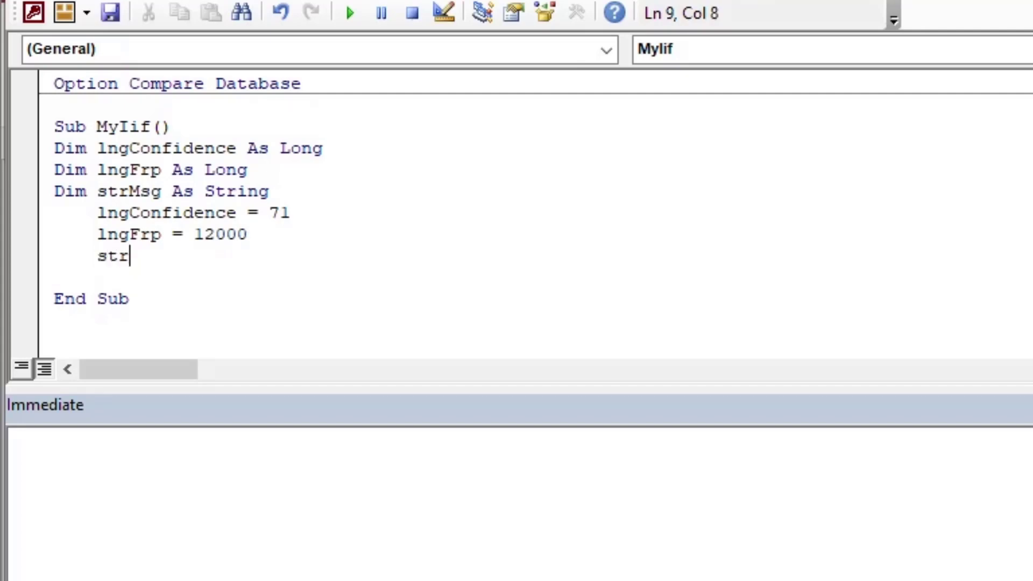
text(Msg = )
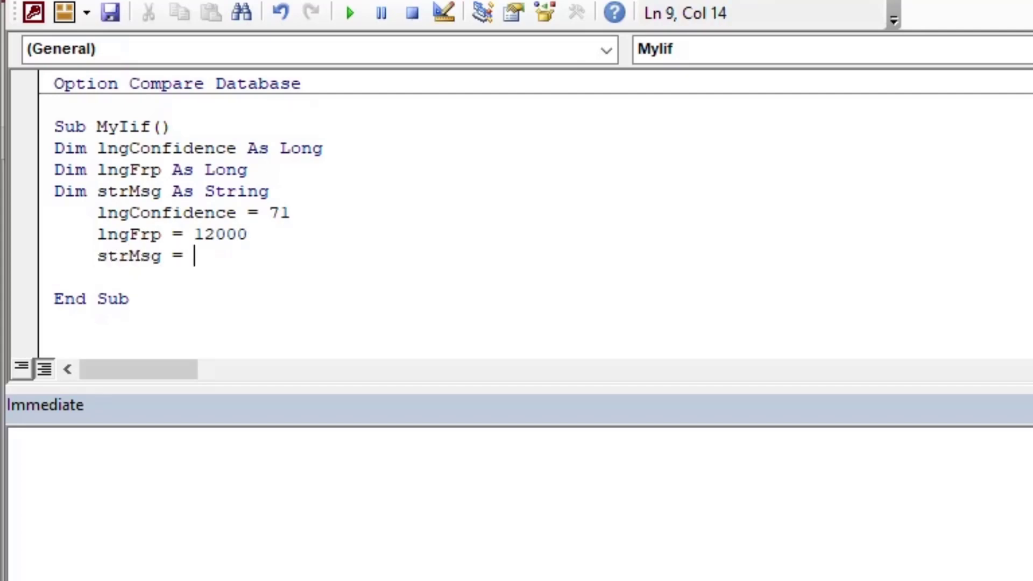
text(iif()
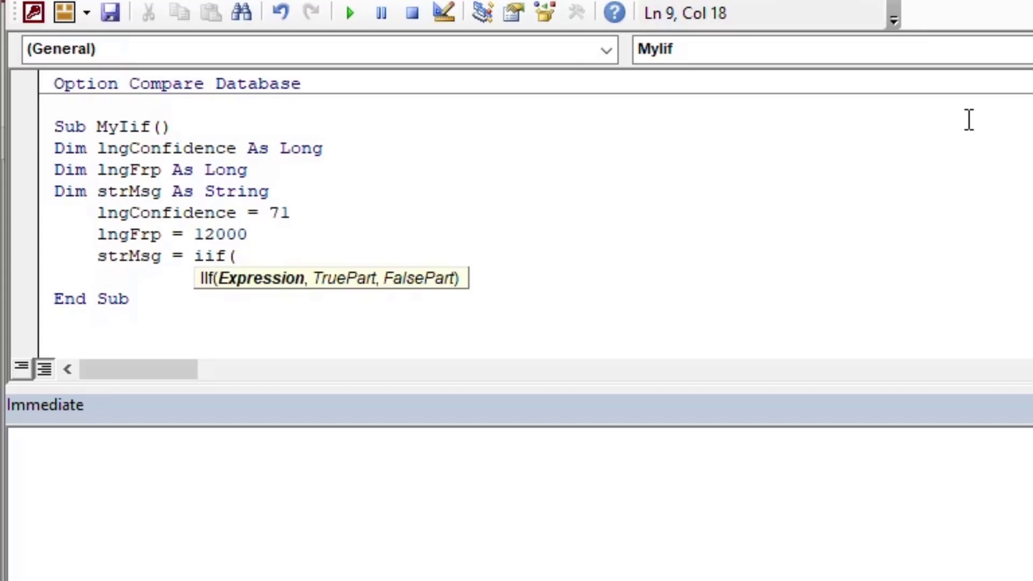
text(lngCon)
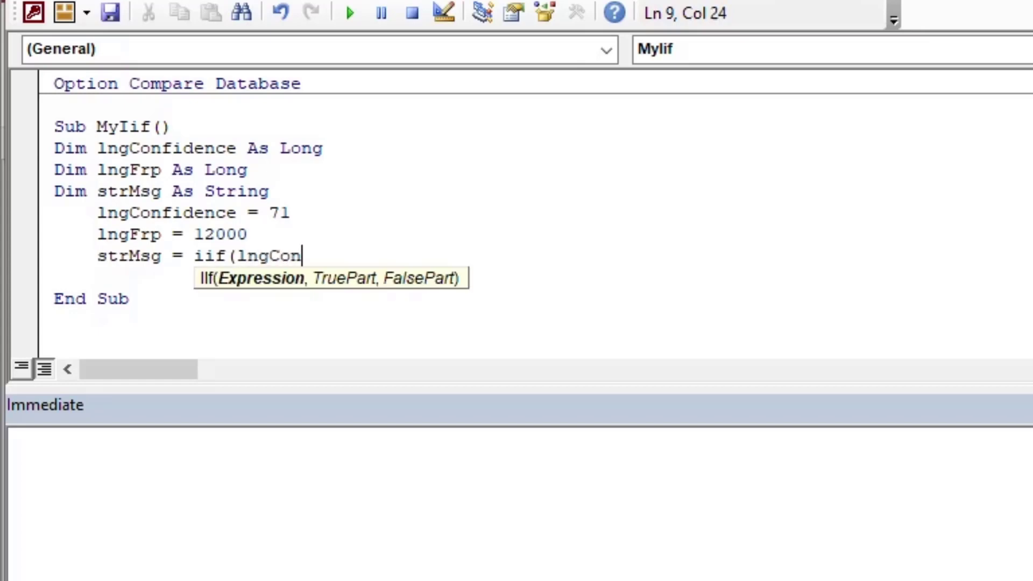
text(fidence)
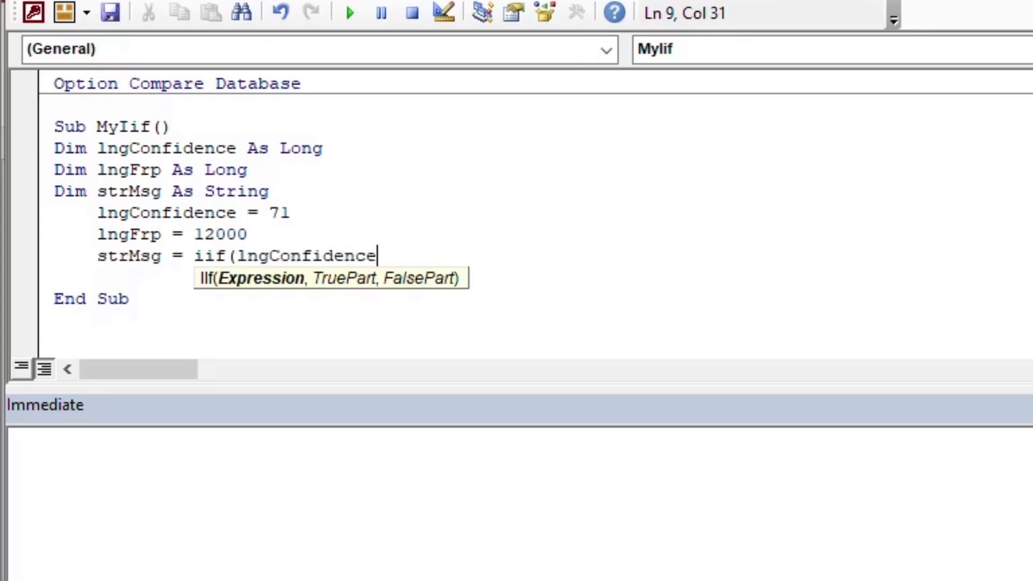
text( > 70 And lng)
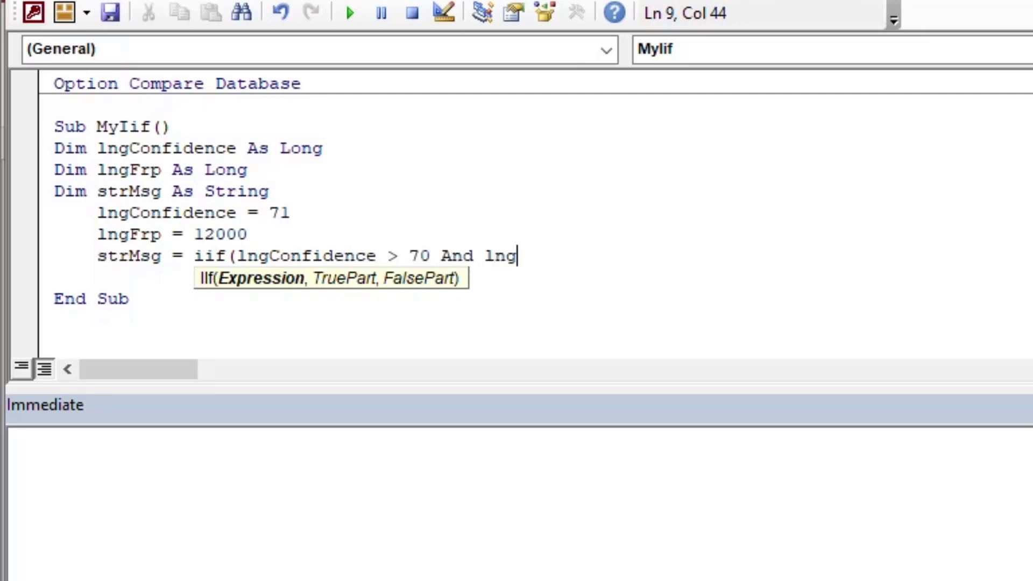
text(Frp > )
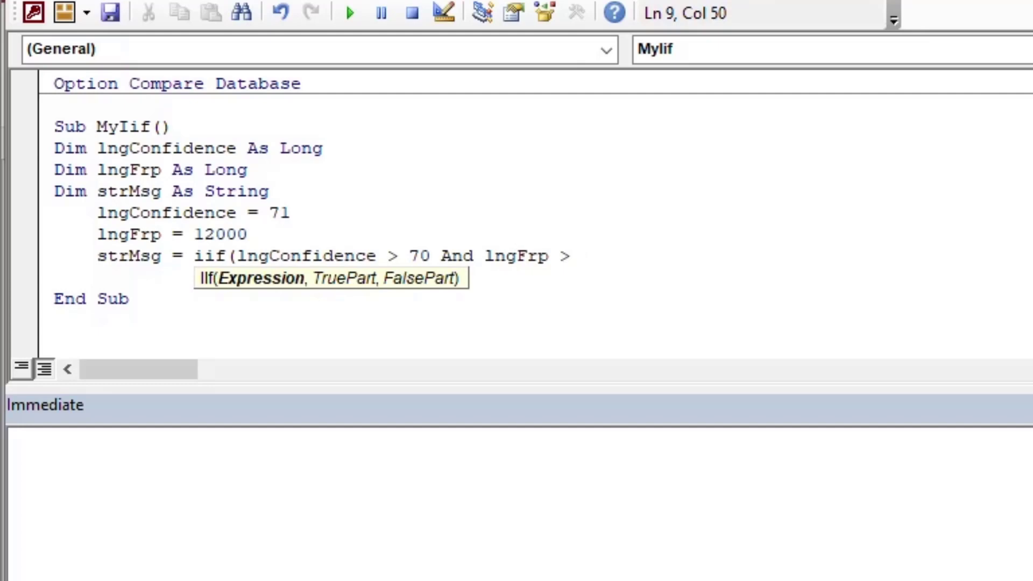
text(1000,)
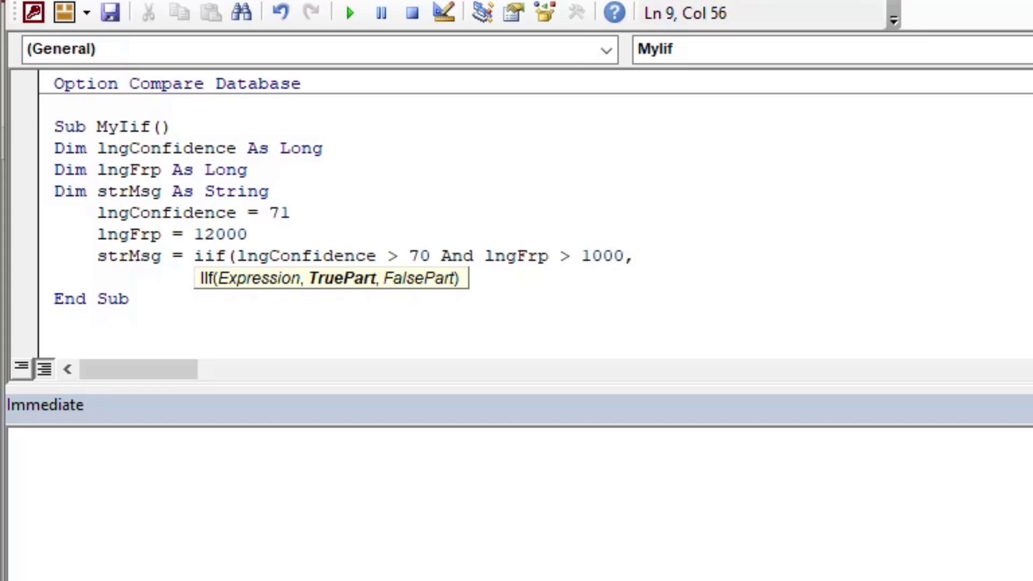
text("Thi)
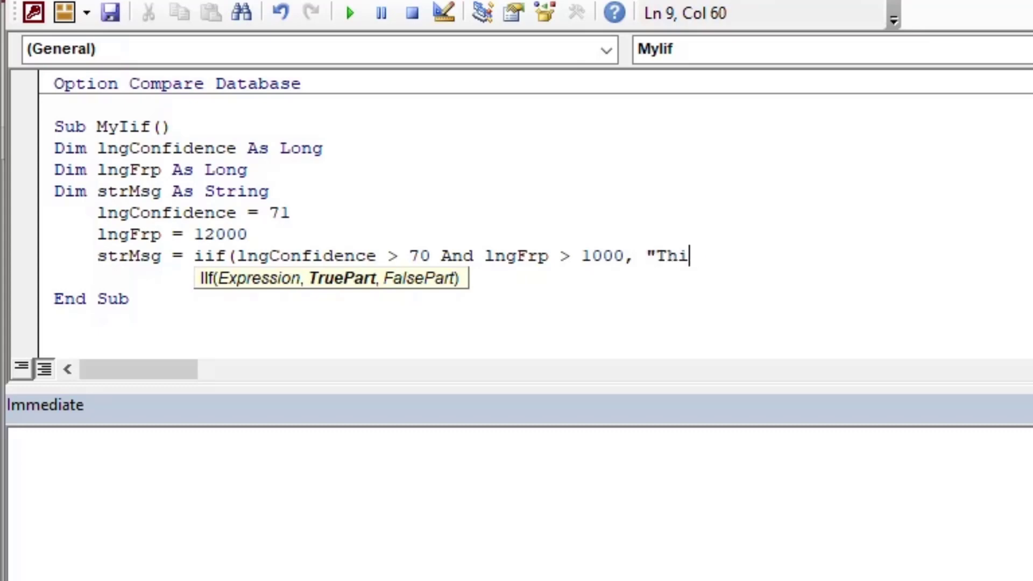
text(s is a sever s)
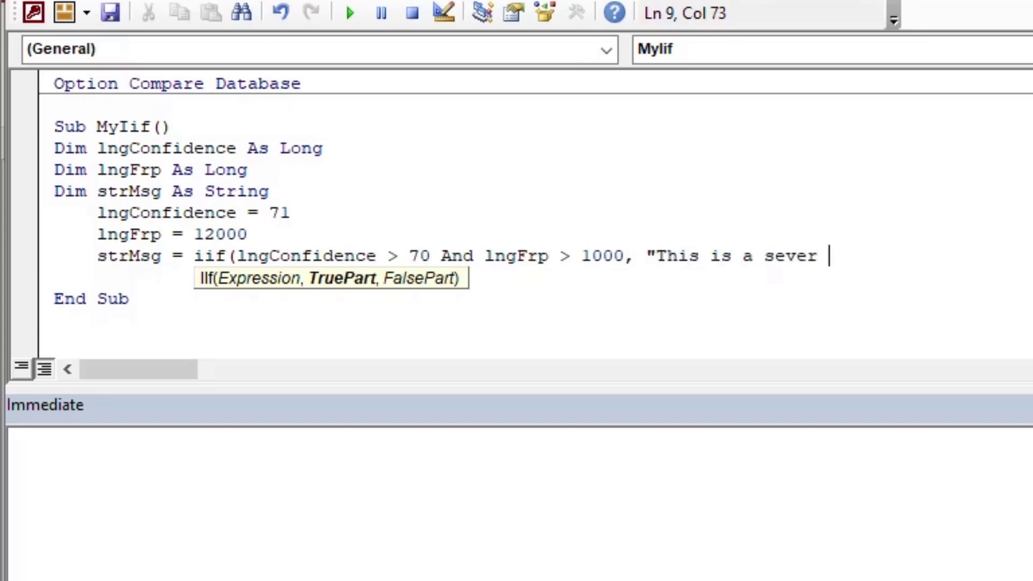
key(BackSpace)
key(BackSpace)
text(e hotspot)
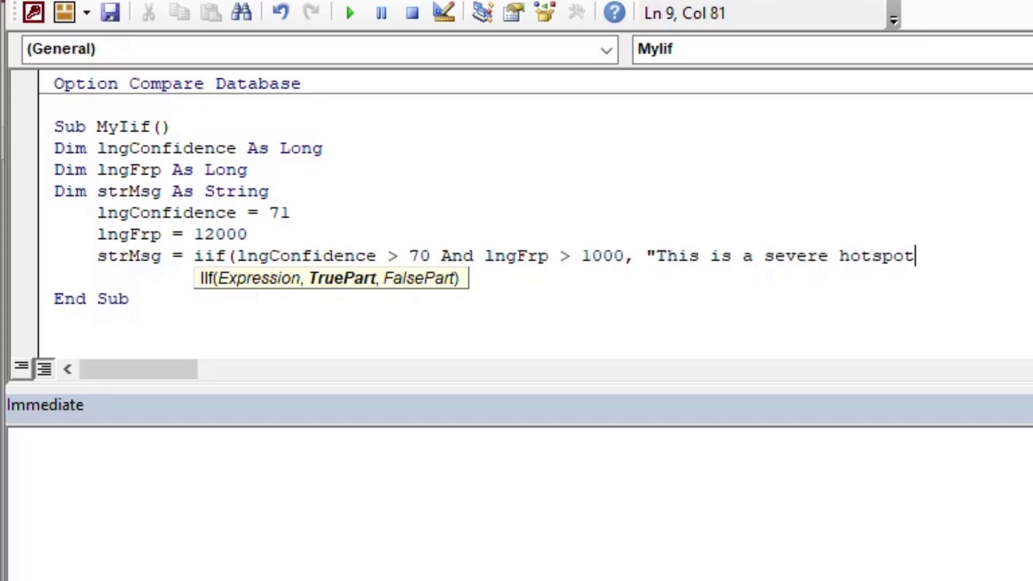
text(!",)
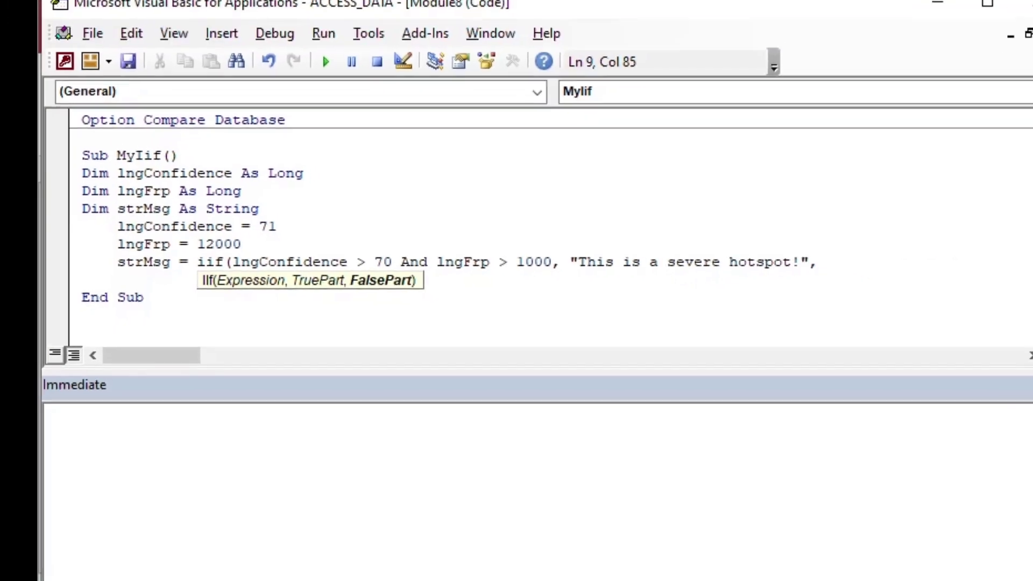
text( "Nothin)
key(BackSpace)
text(Nothin)
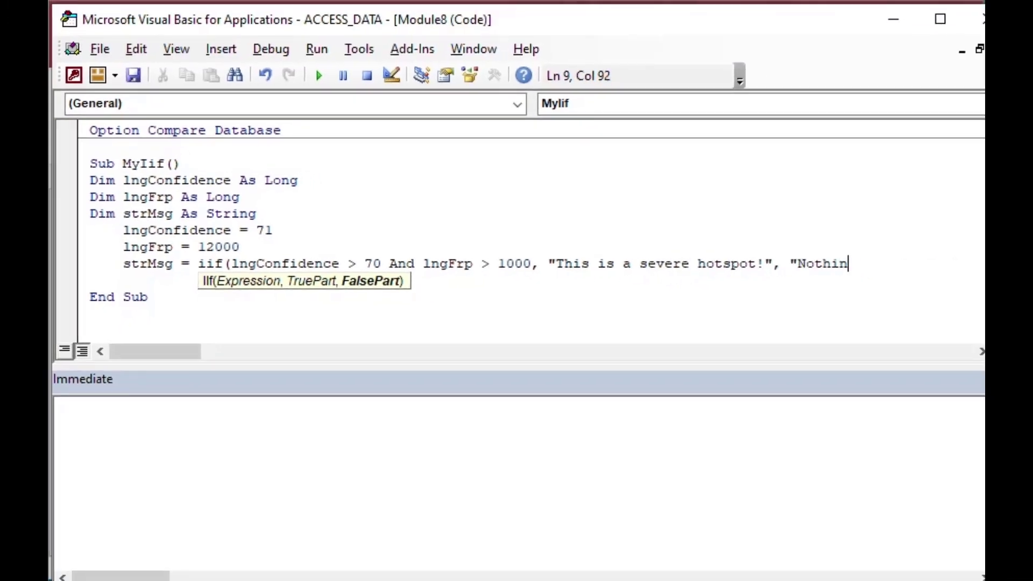
text(g to see here)
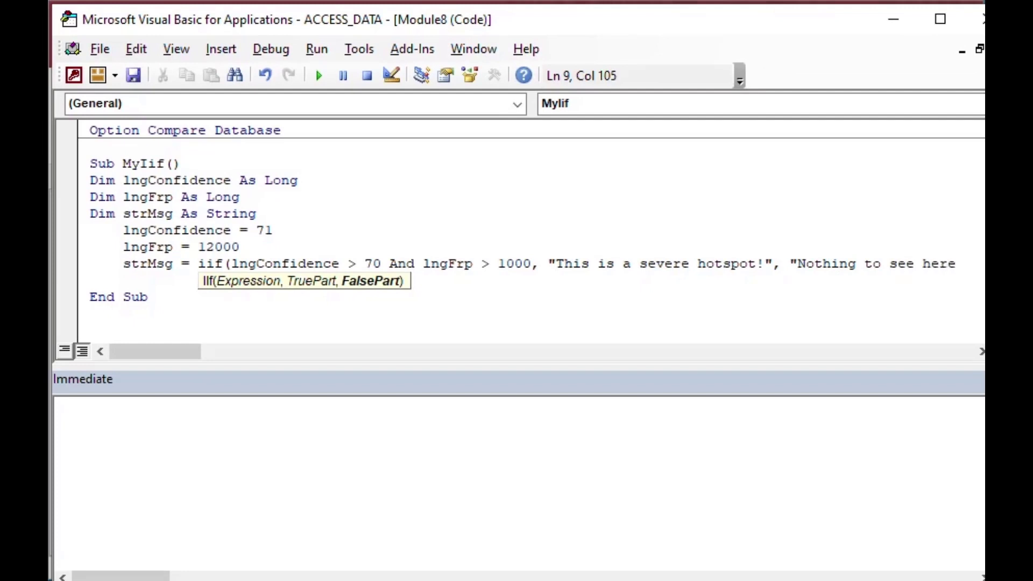
text(, move along)
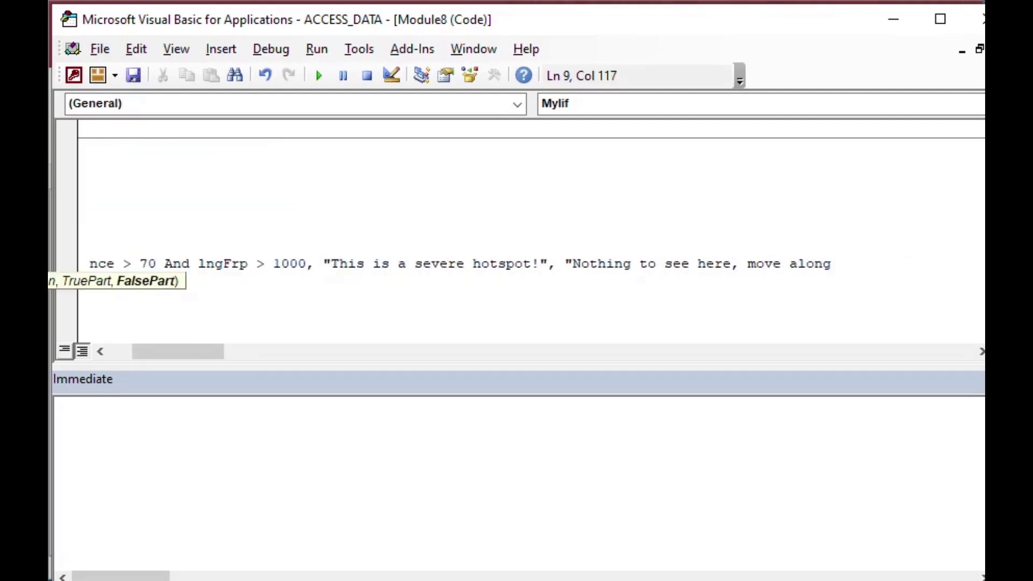
text(."))
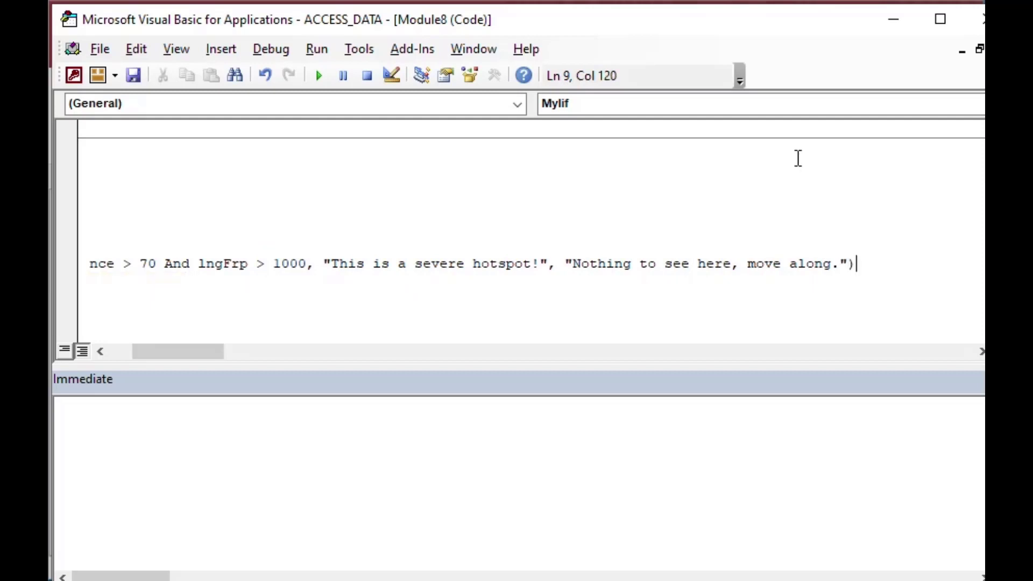
key(Return)
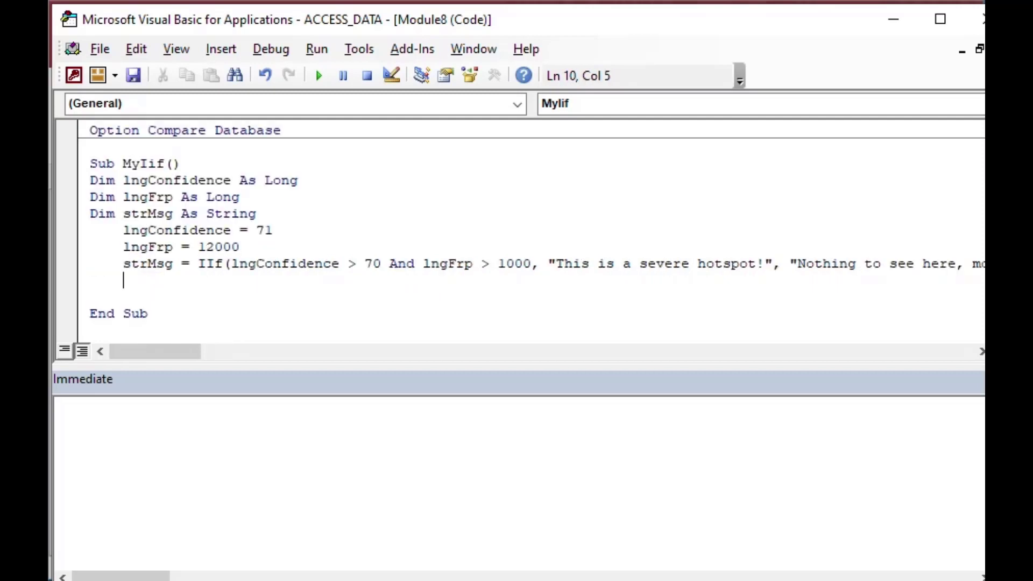
Add Debug.Print strMsg and run MyIif
text(Debug.p)
key(Tab)
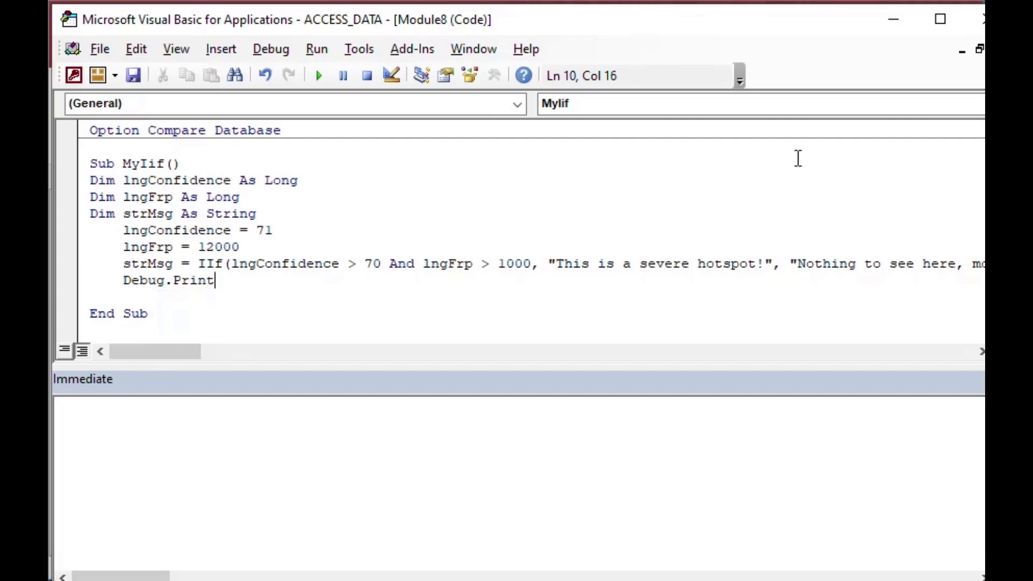
text(strMsg)
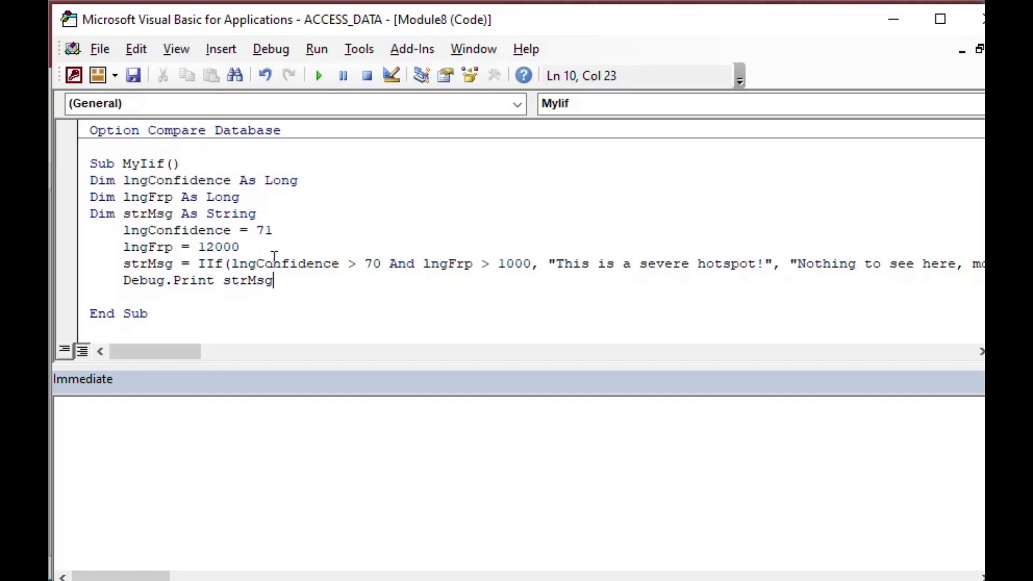
click(287, 246)
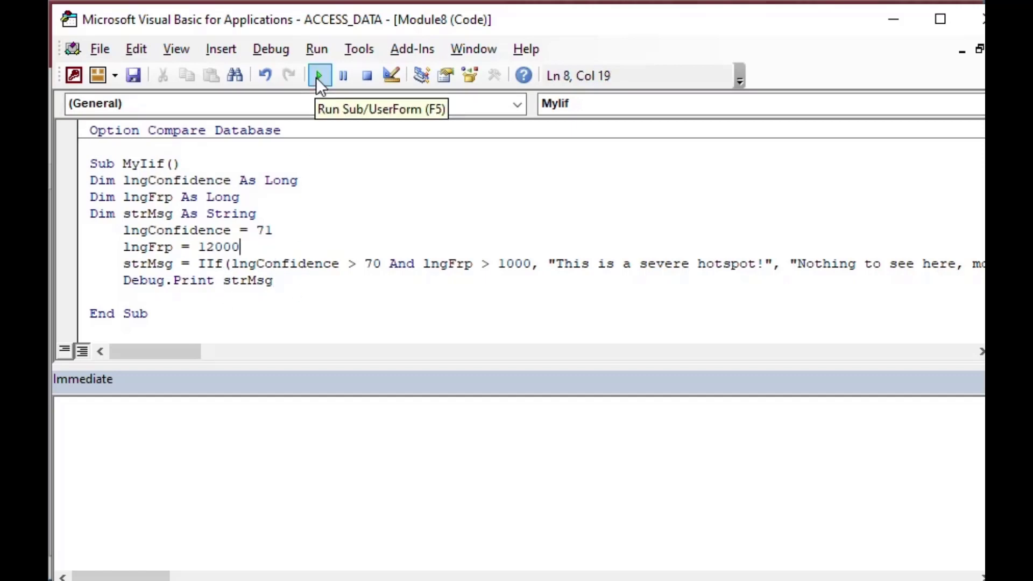
click(319, 76)
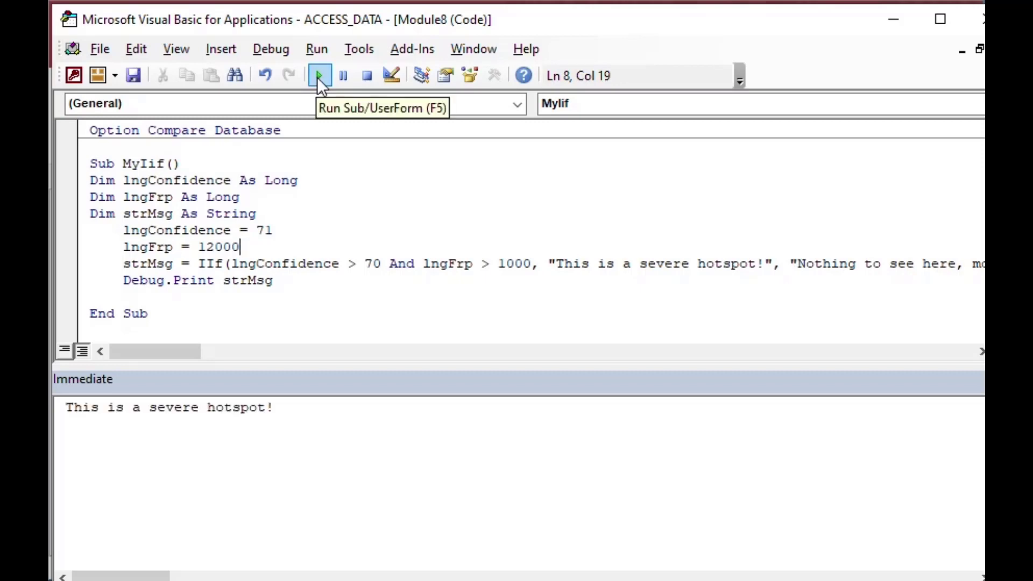
Highlight values 71, 70, 12000, 1000 and the printed severe-hotspot message
double_click(263, 231)
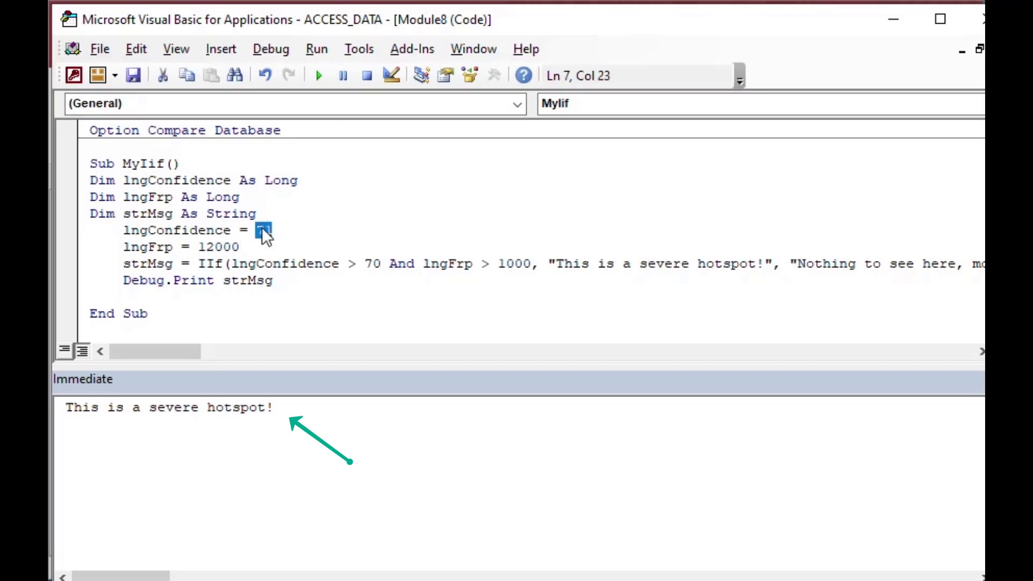
double_click(371, 264)
double_click(218, 247)
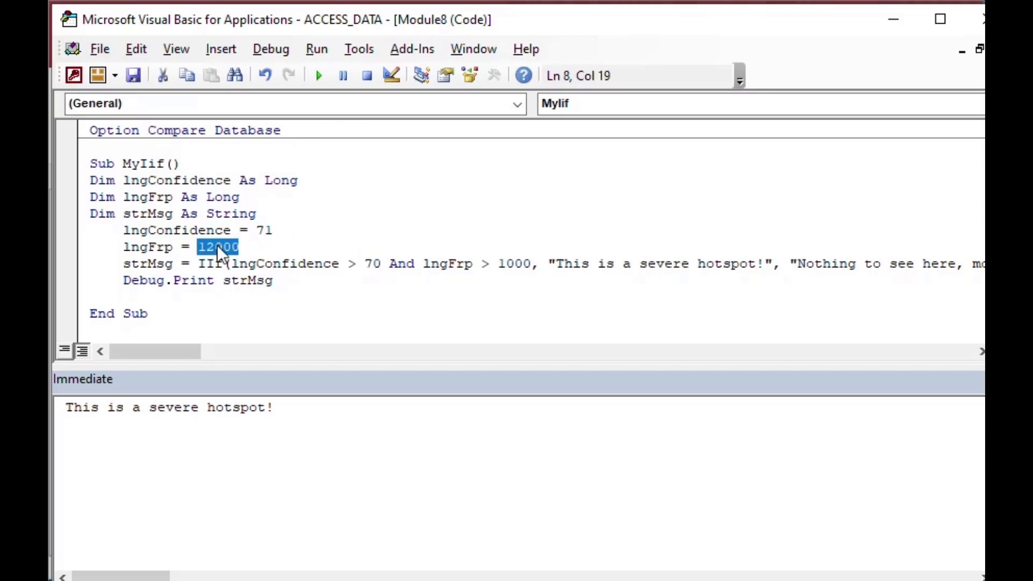
double_click(532, 264)
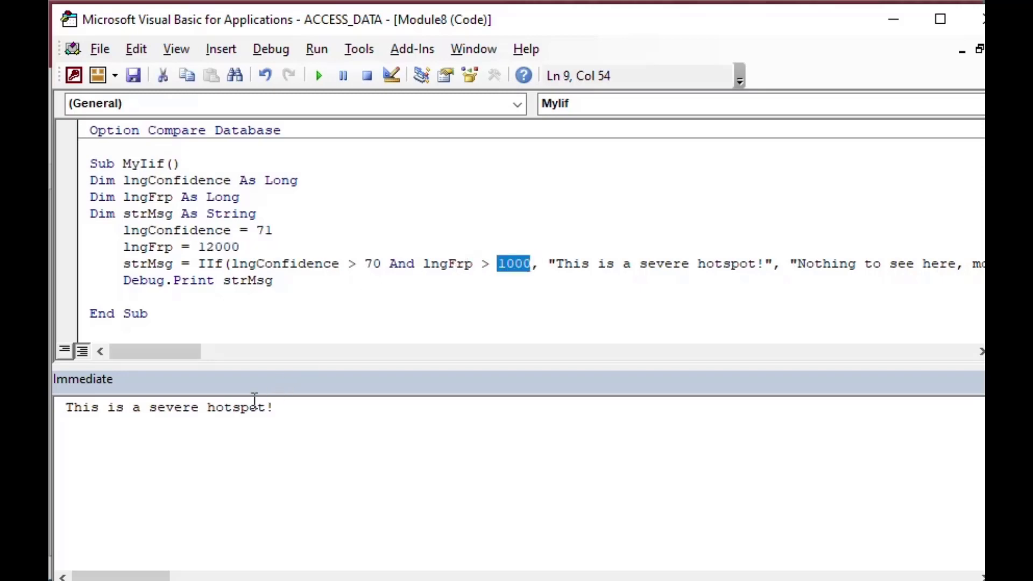
drag(291, 408, 66, 407)
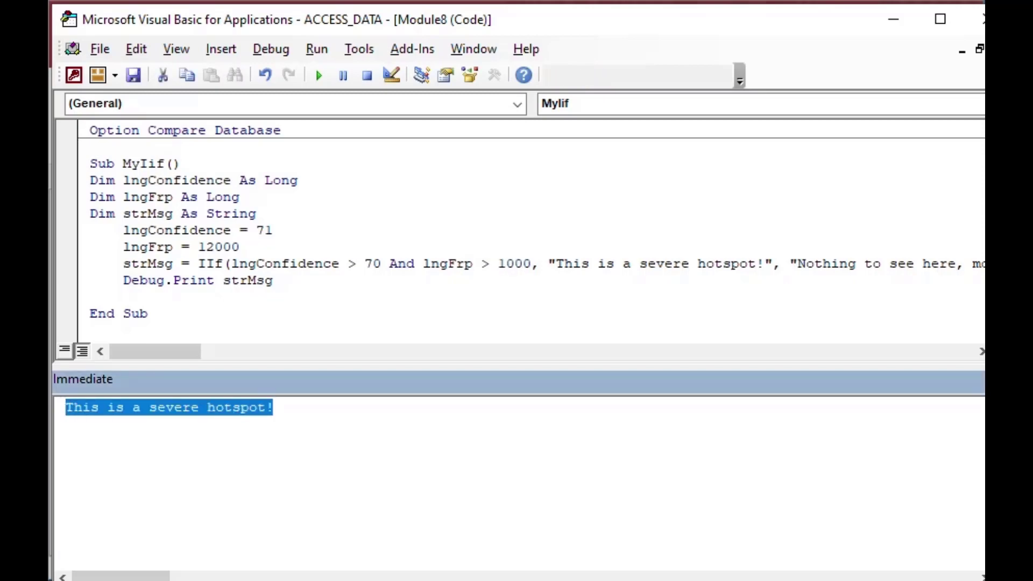
Clear the previous Immediate output and change lngConfidence from 71 to 32
click(356, 413)
key(shift+Home)
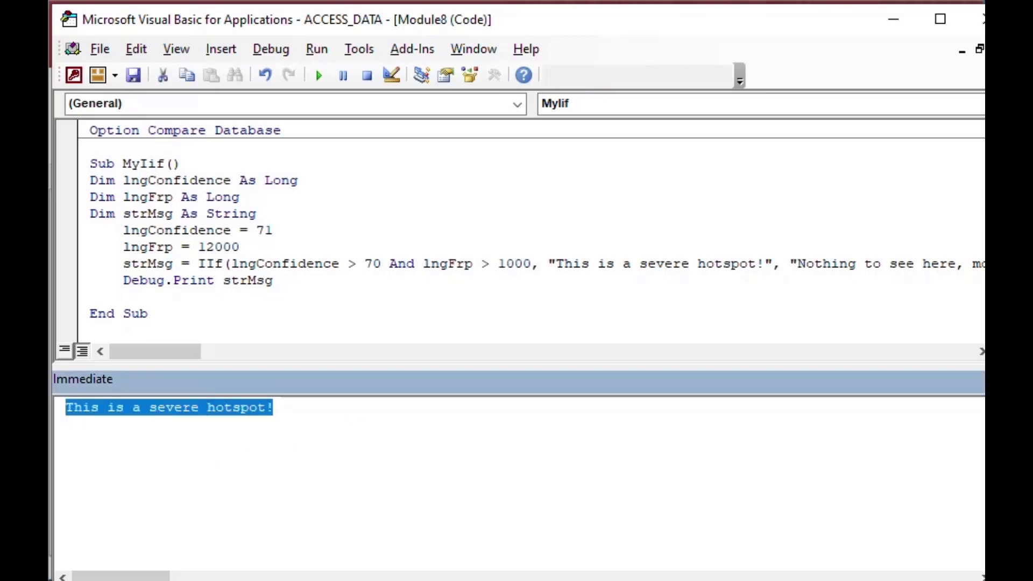
key(Delete)
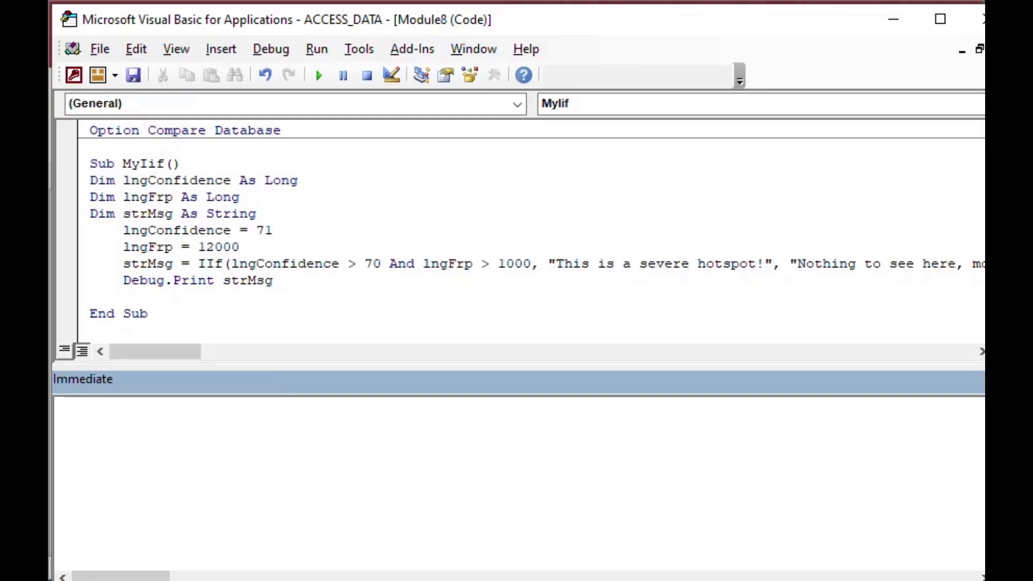
click(293, 233)
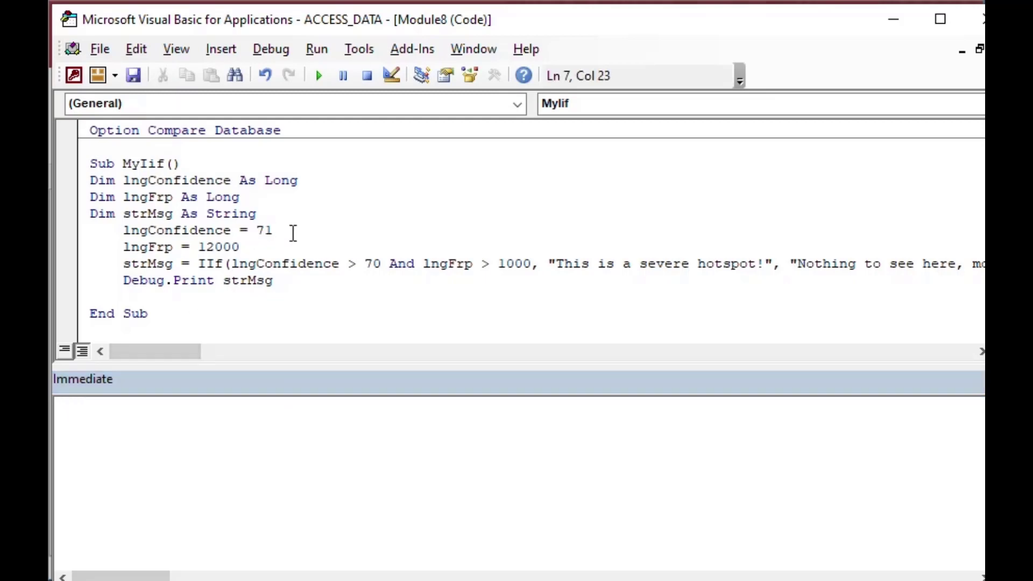
key(BackSpace)
key(BackSpace)
text(32)
click(348, 251)
click(302, 289)
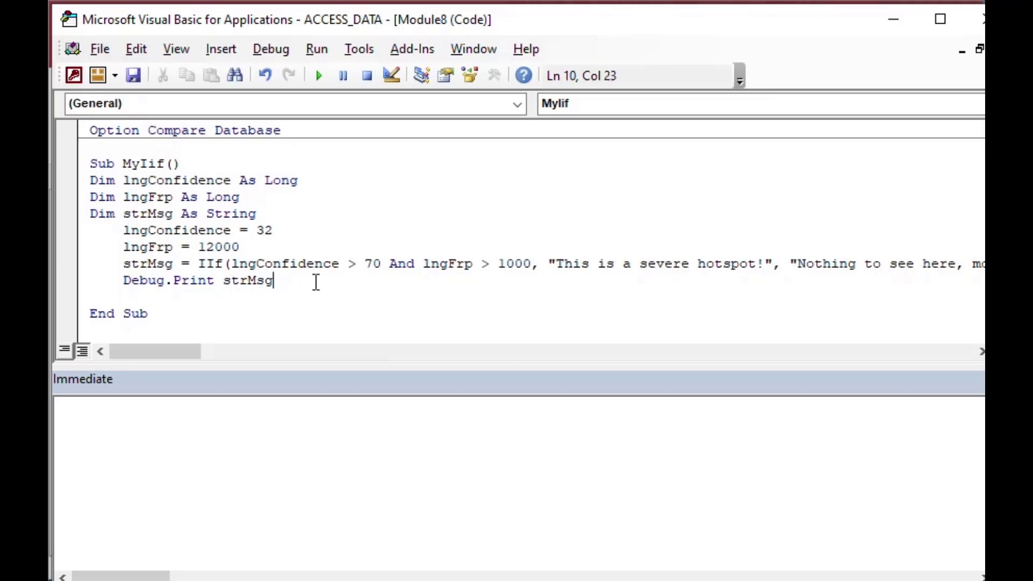
click(320, 228)
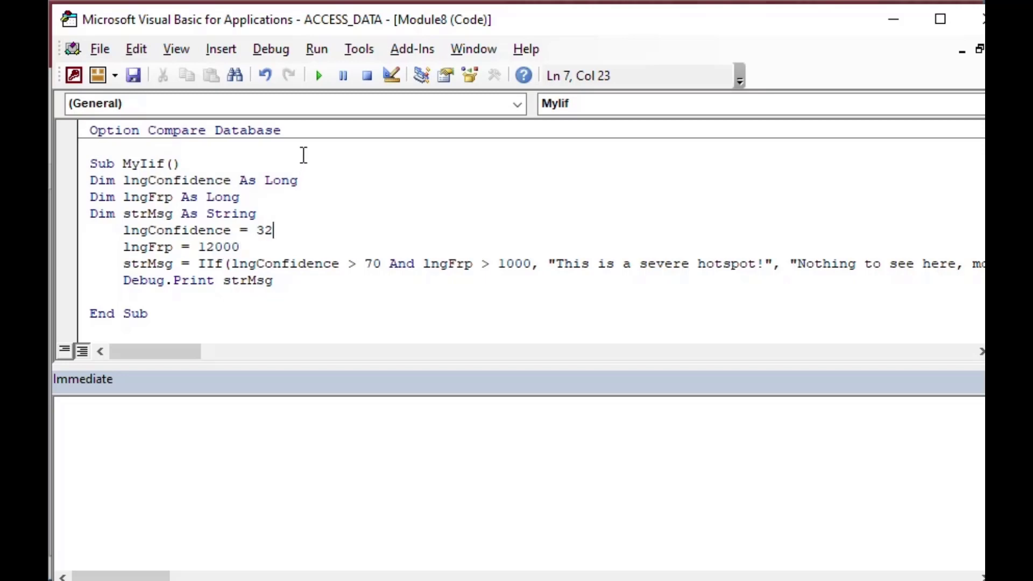
Rerun MyIif, then delete the printed "Nothing to see here" message
click(318, 75)
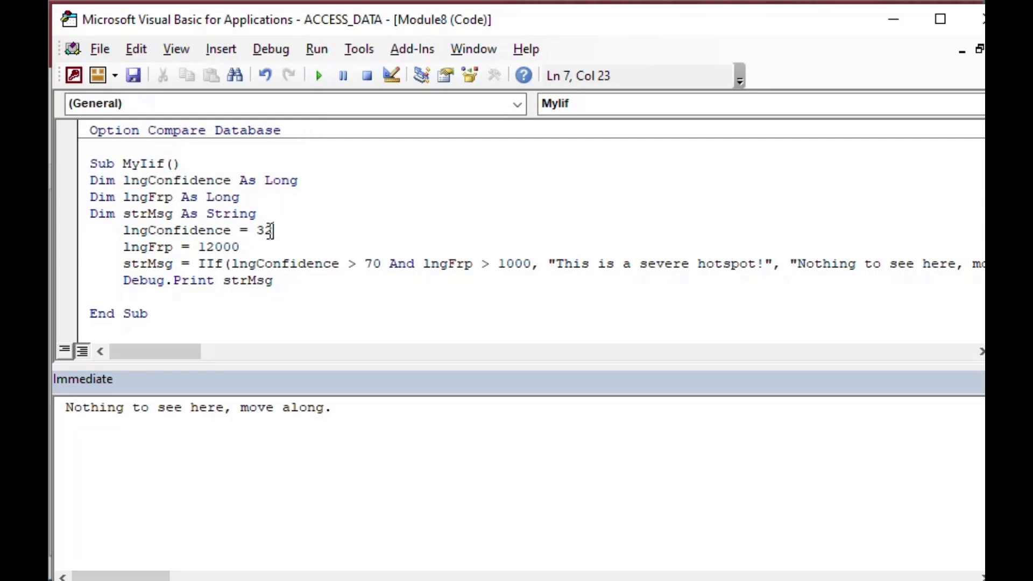
drag(64, 407, 389, 408)
key(Delete)
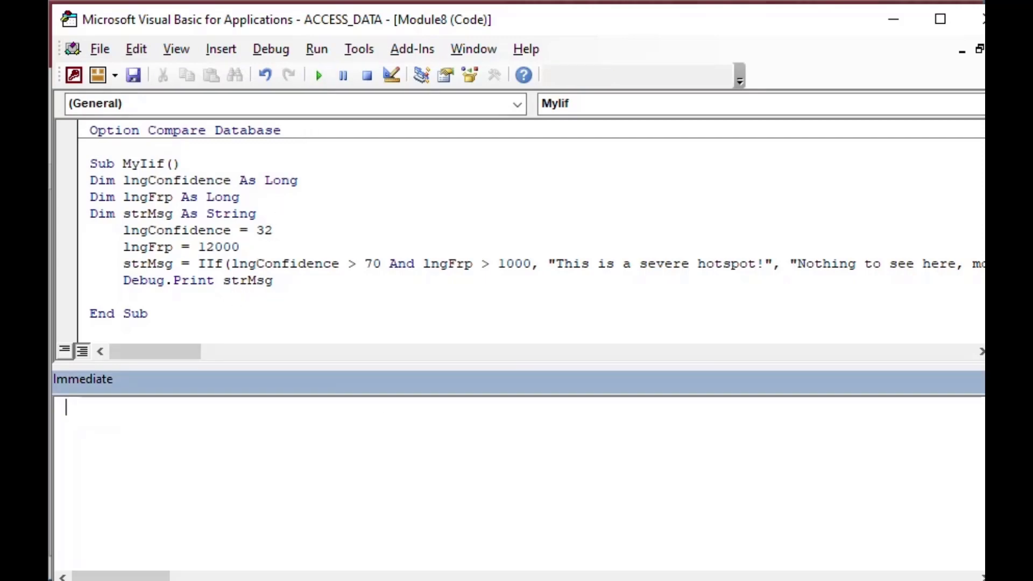
Evaluate ?IIF(1=2, "A", "B") in the Immediate window, returning B
text(?)
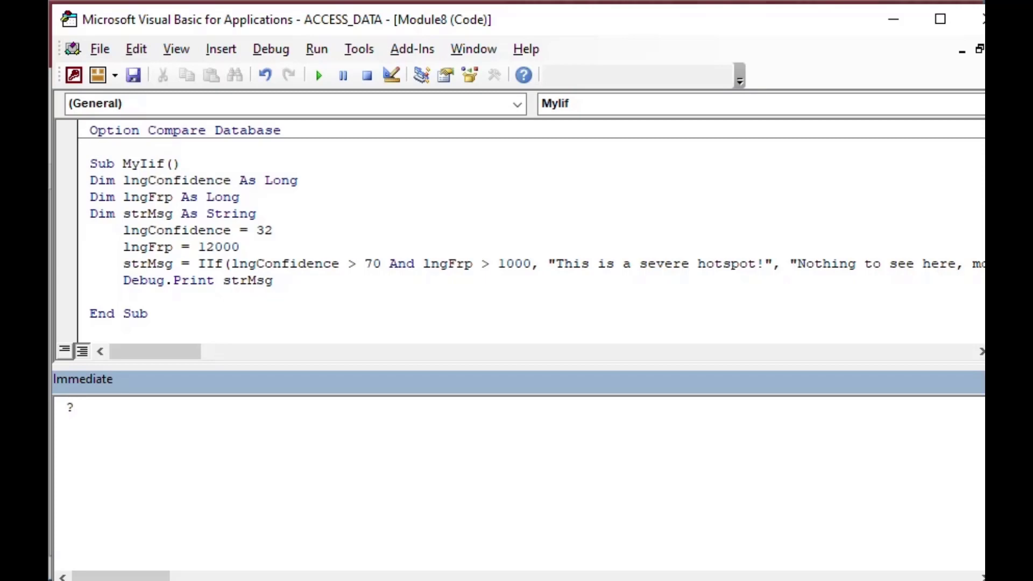
text(IIF()
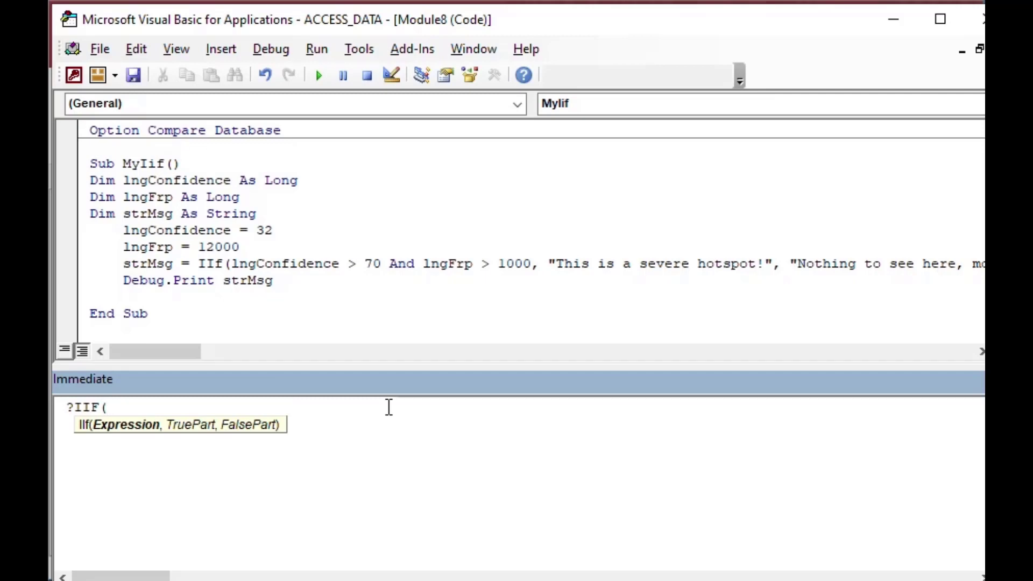
text(1=2)
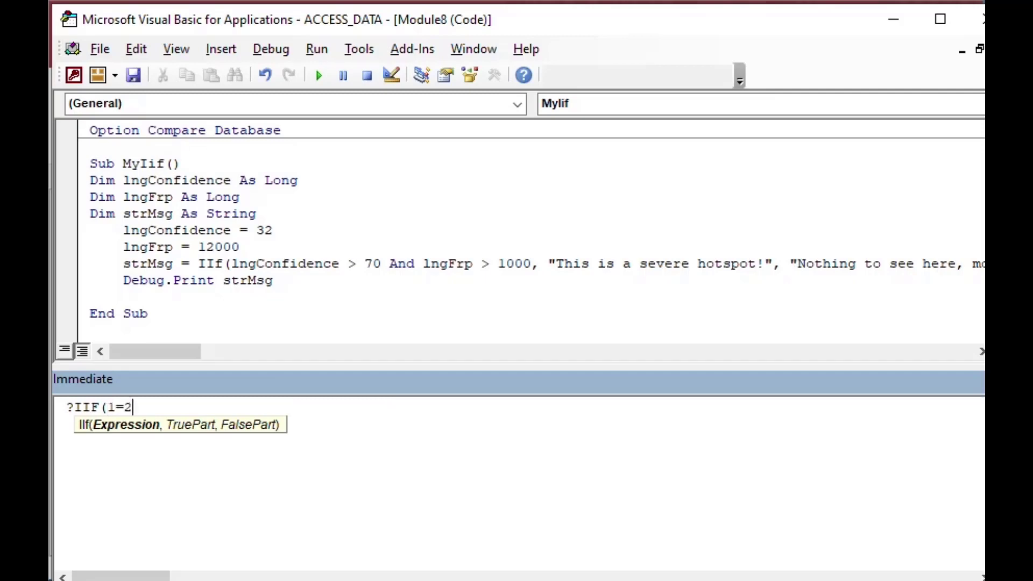
text(,)
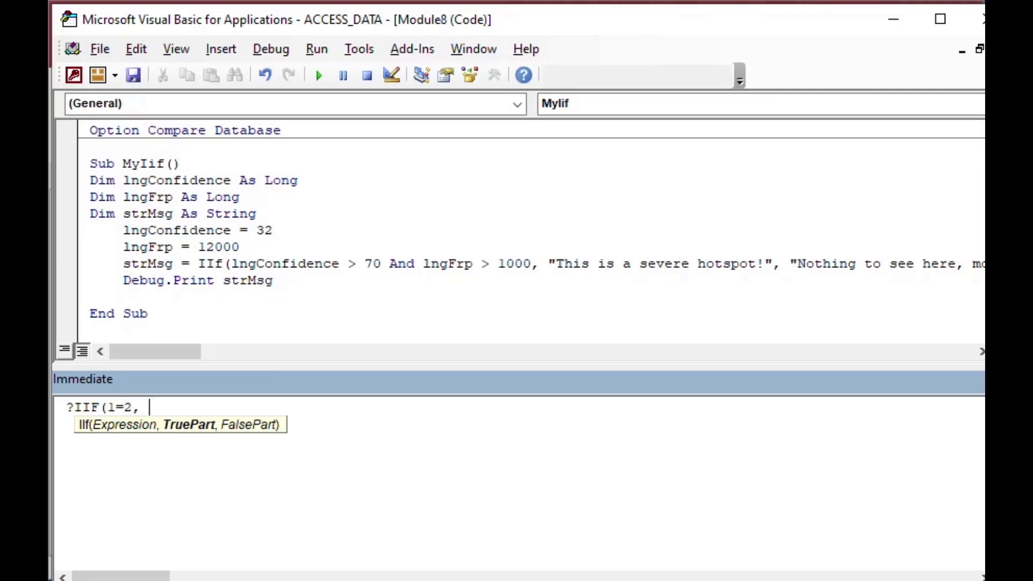
text("a)
key(BackSpace)
key(BackSpace)
text(A)
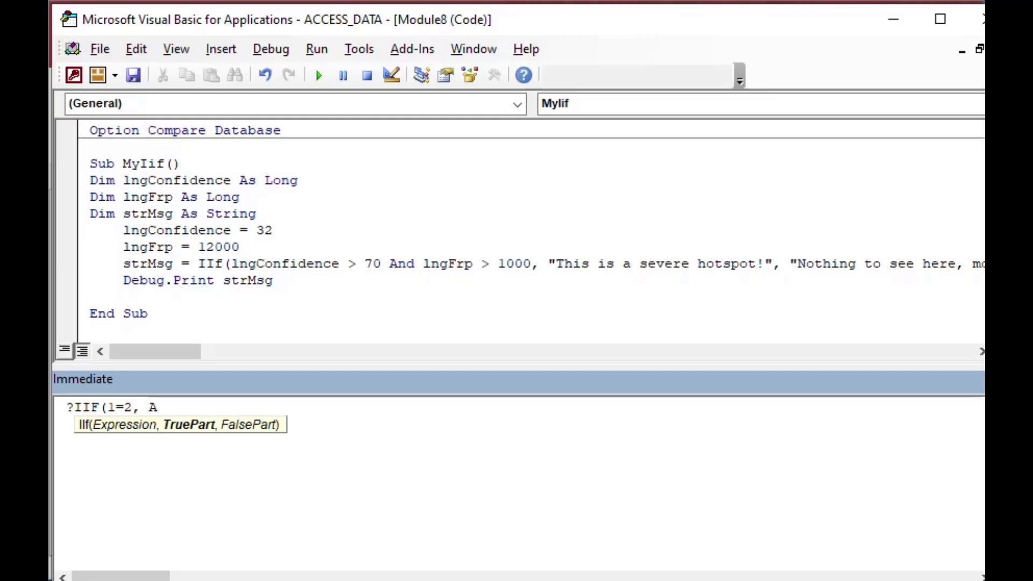
key(BackSpace)
text("A",)
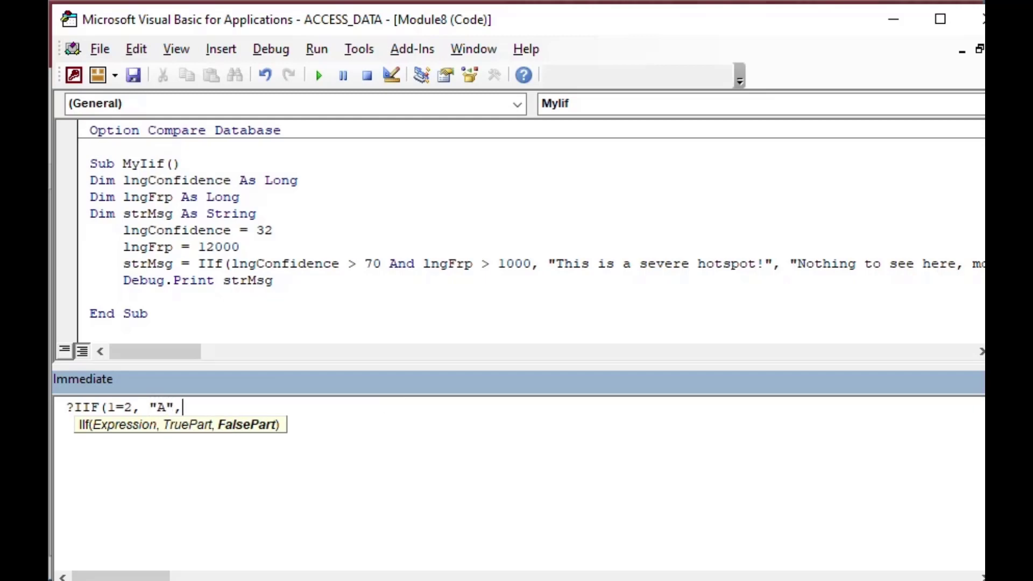
text( "B')
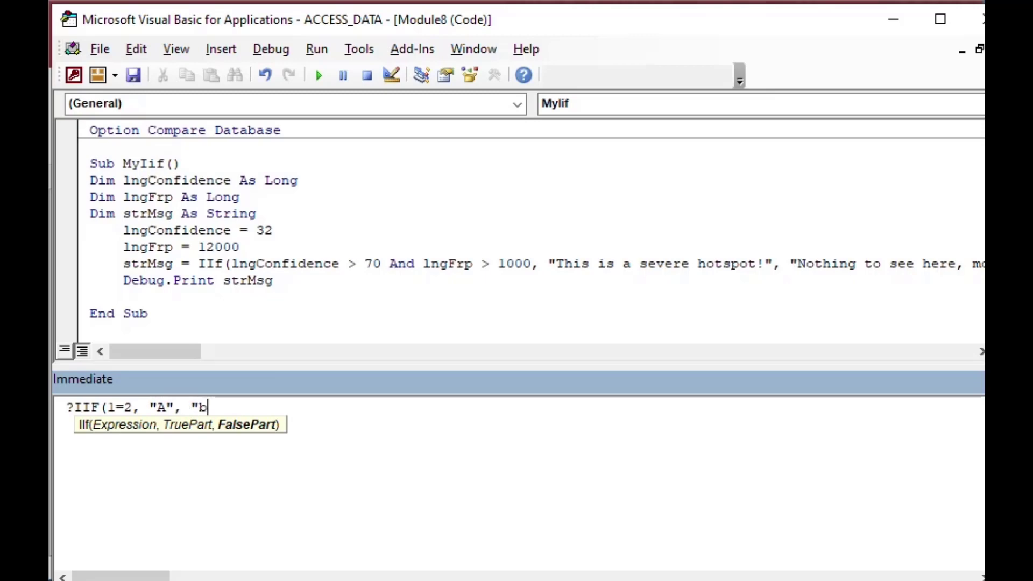
key(BackSpace)
text(")
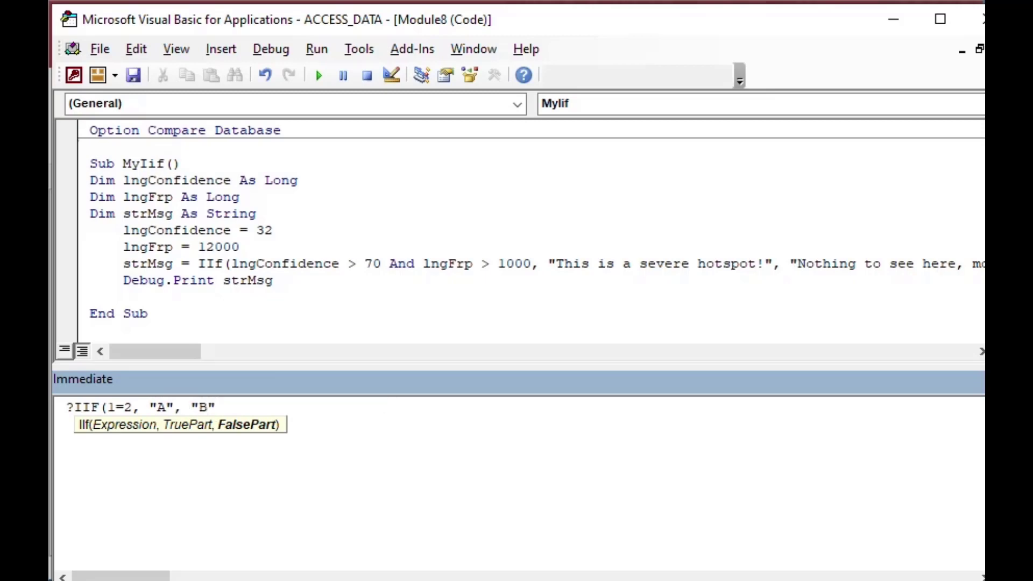
text())
key(Return)
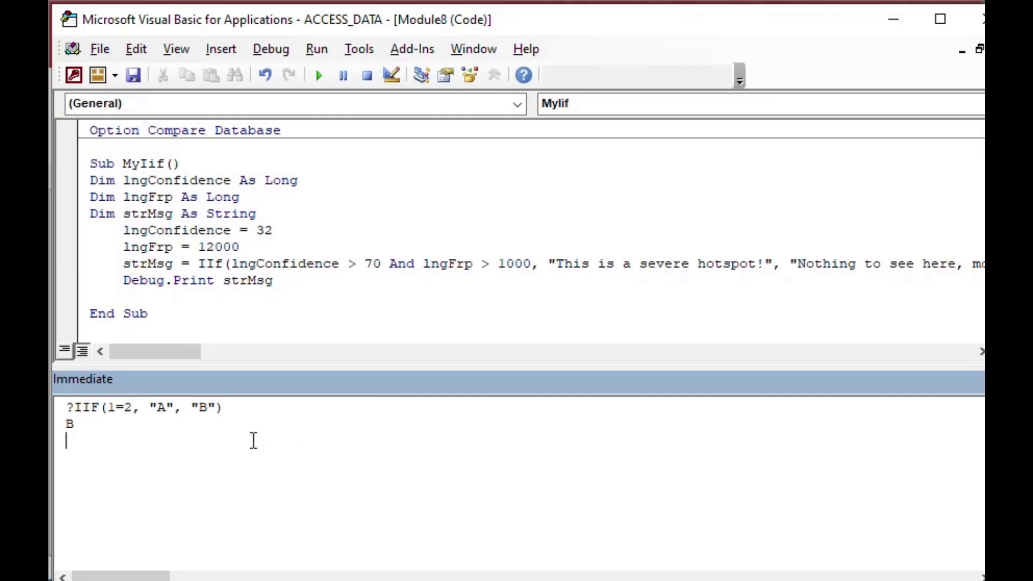
Change the condition to 1=1 and re-evaluate, returning A, then return to code
click(134, 408)
key(BackSpace)
text(1)
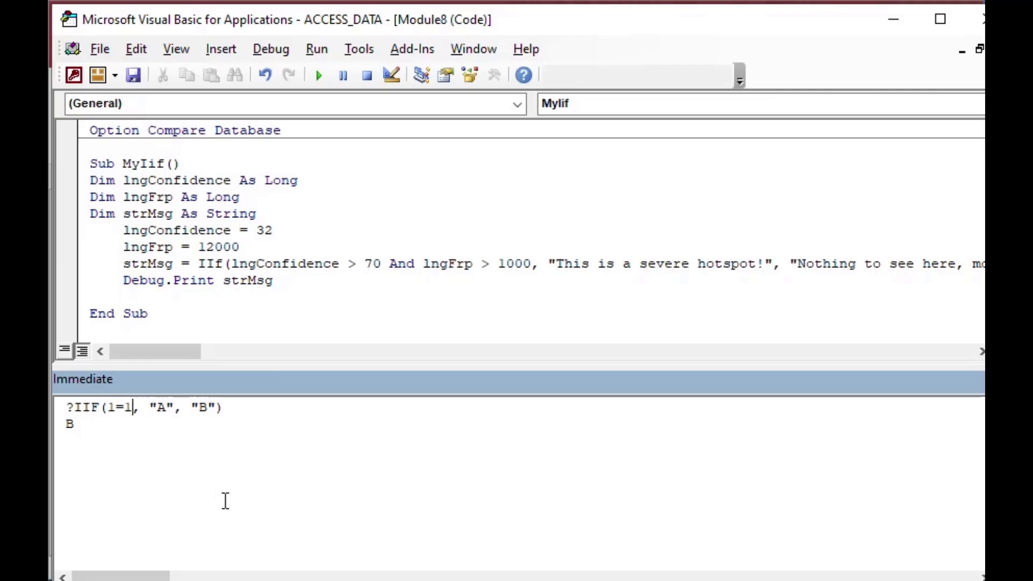
key(Return)
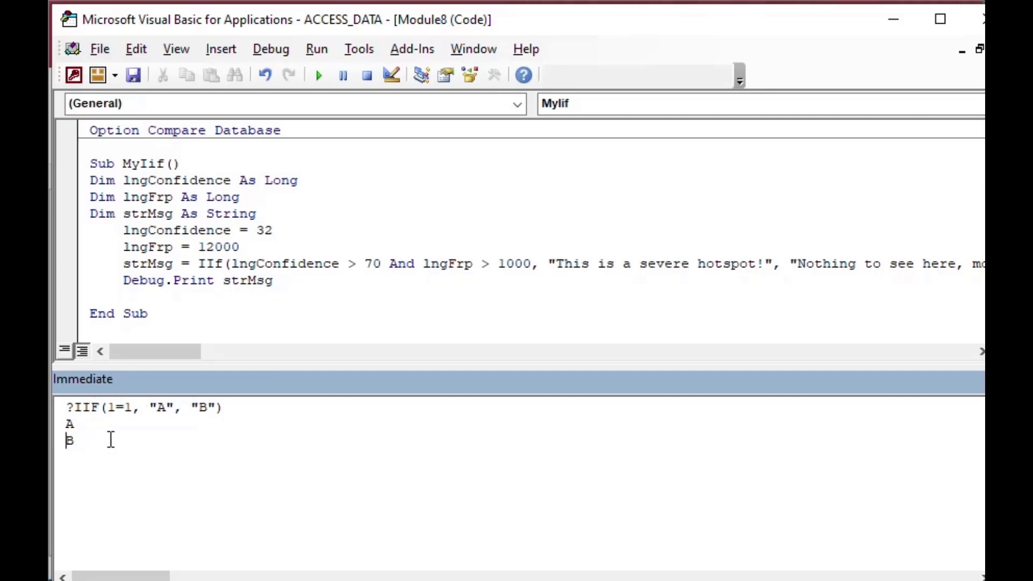
key(F7)
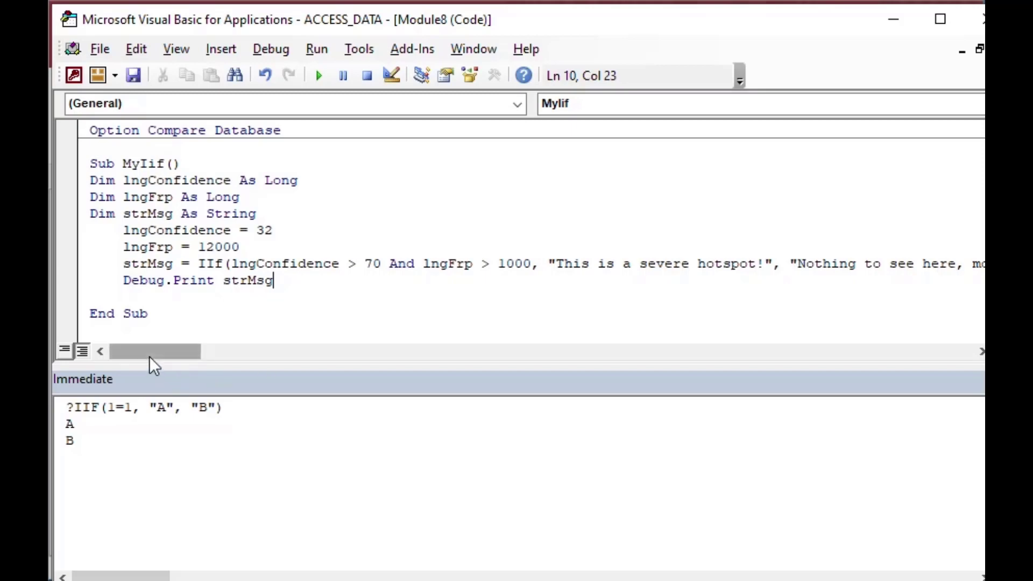
drag(150, 351, 178, 355)
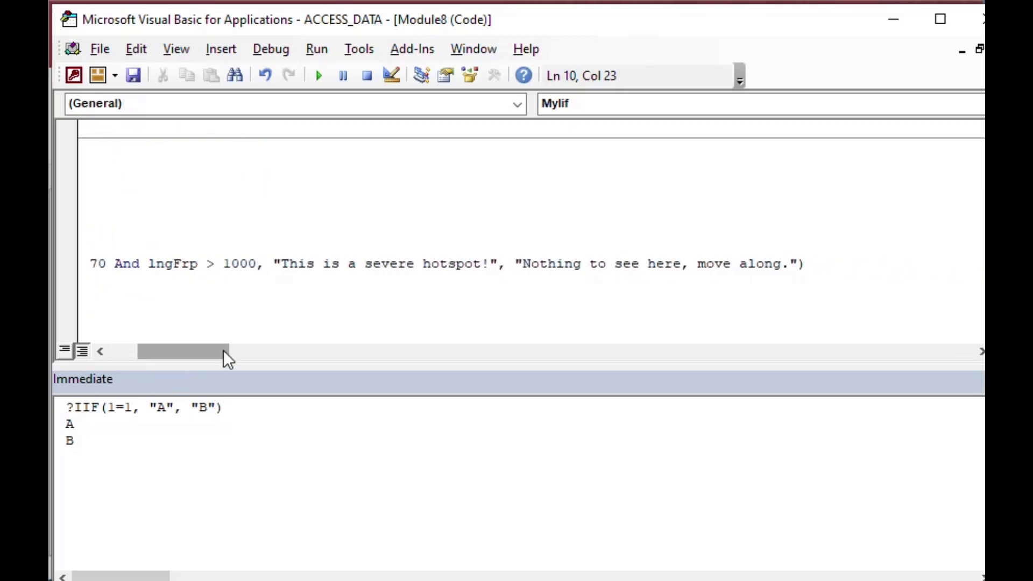
drag(797, 263, 515, 264)
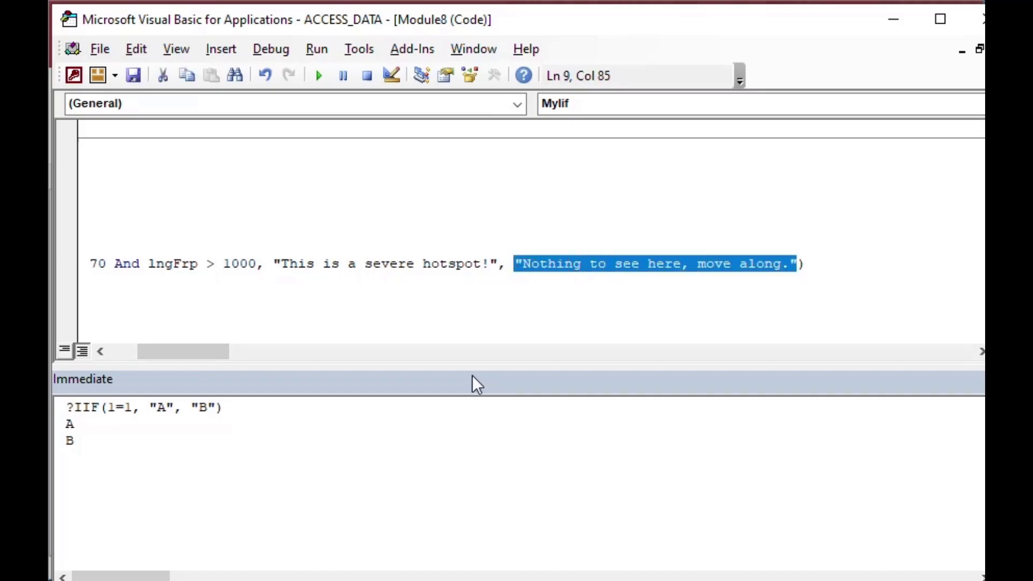
click(516, 263)
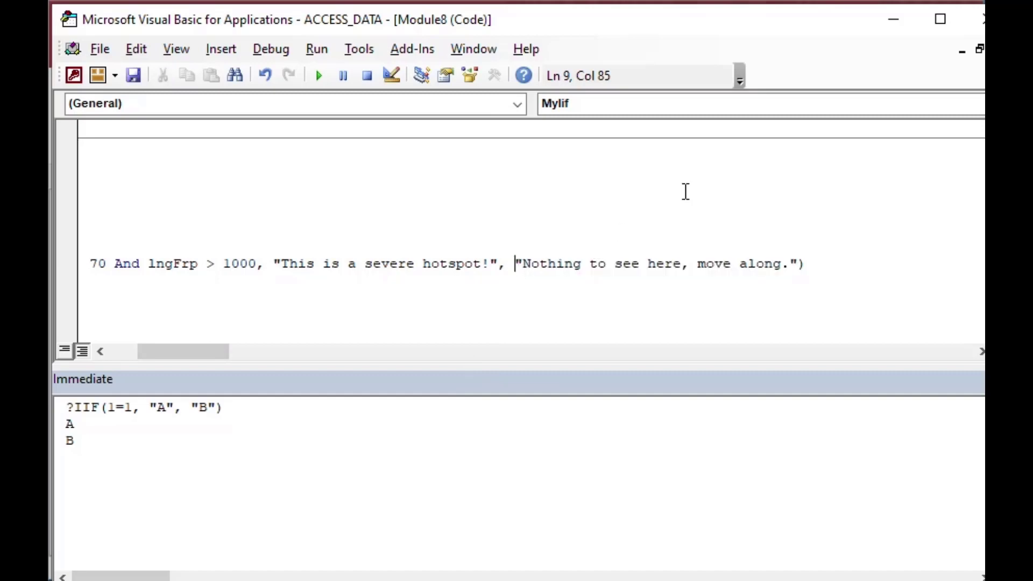
text(IIF)
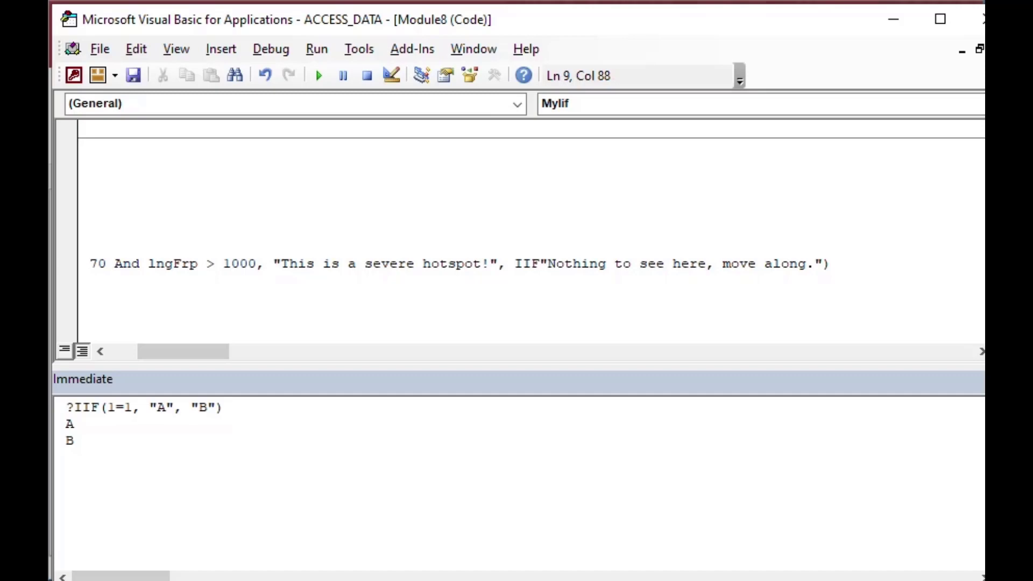
text(()
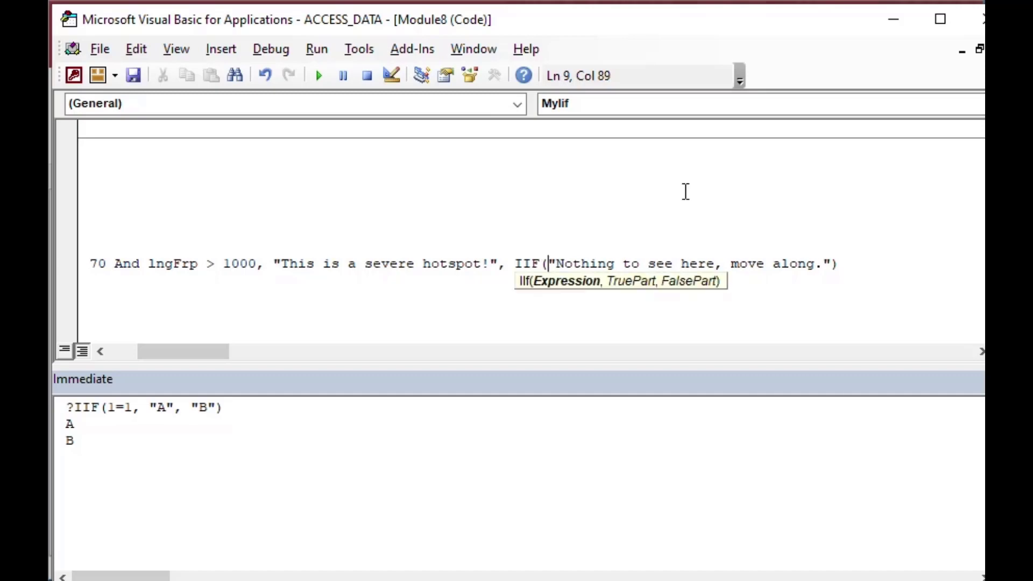
text(FRP)
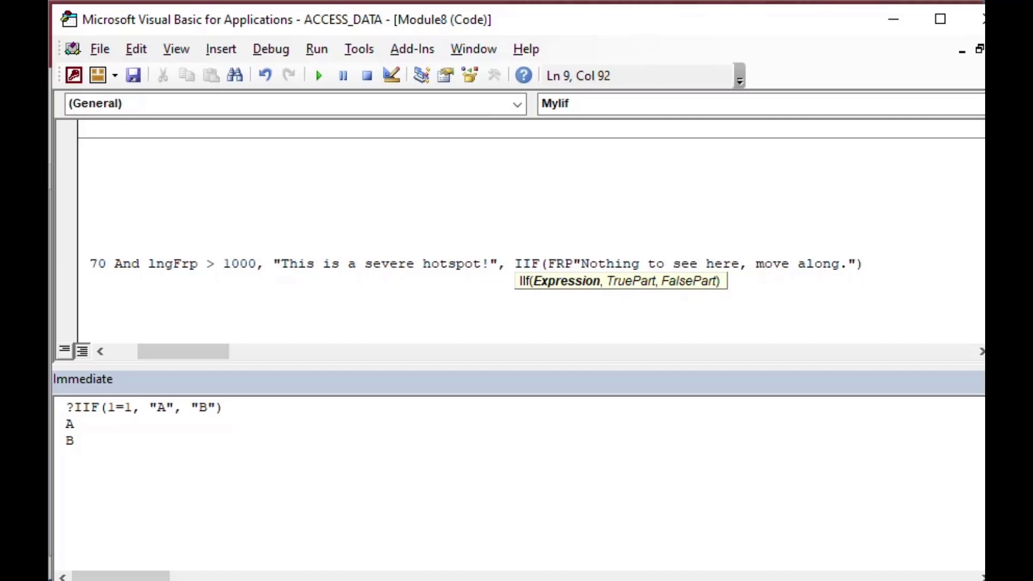
Insert IIF(lngFRP > 500, "Hmm. Something seems hot here.", before the move-along message
key(BackSpace)
key(BackSpace)
key(BackSpace)
text(lng)
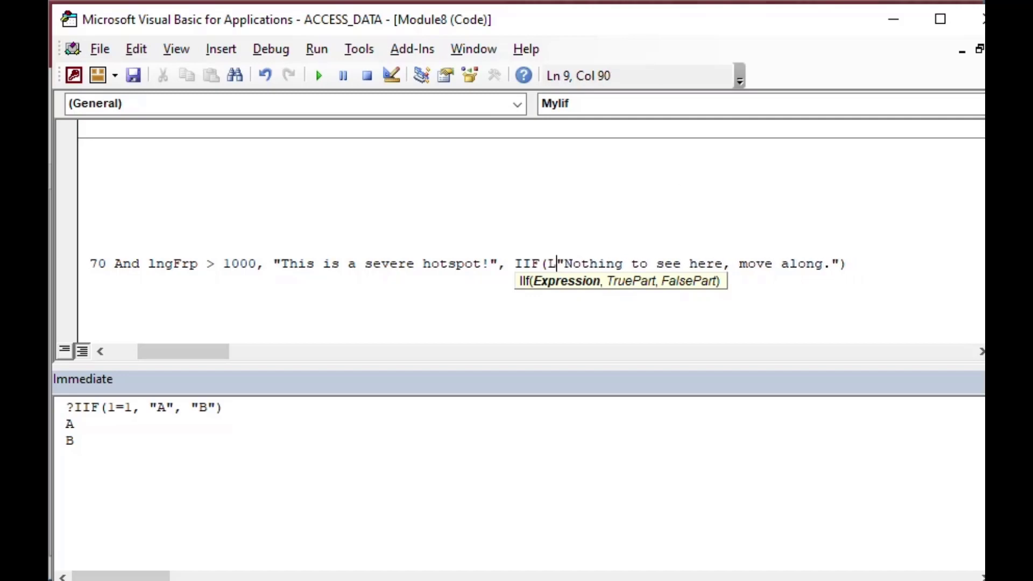
key(BackSpace)
key(BackSpace)
key(BackSpace)
text(lngFRP )
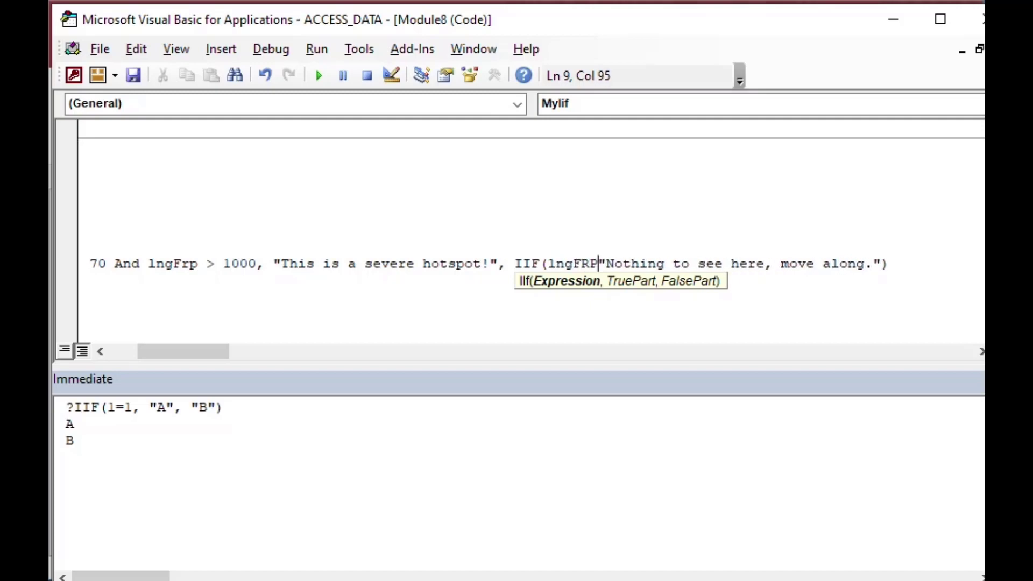
text(> )
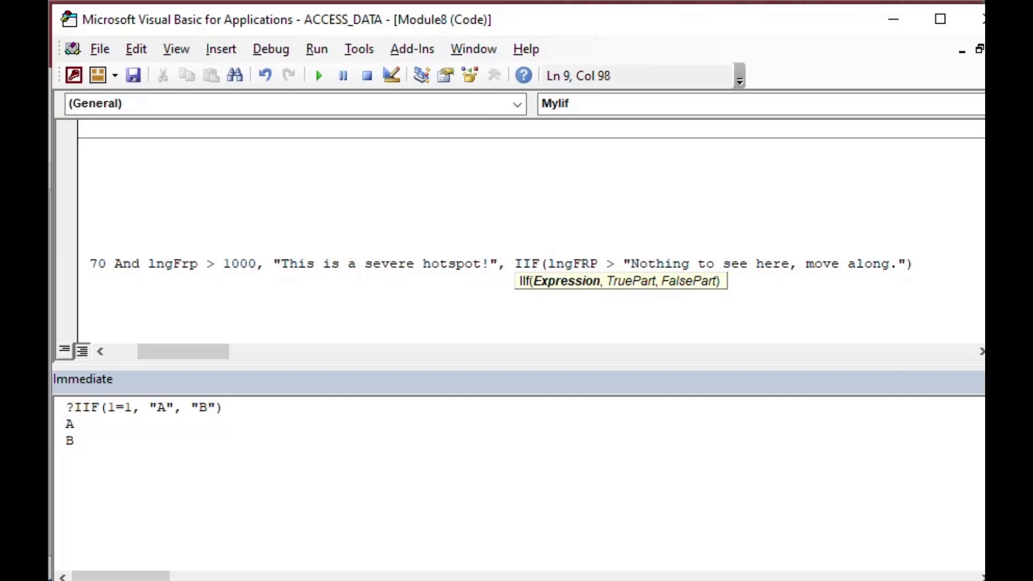
text(500)
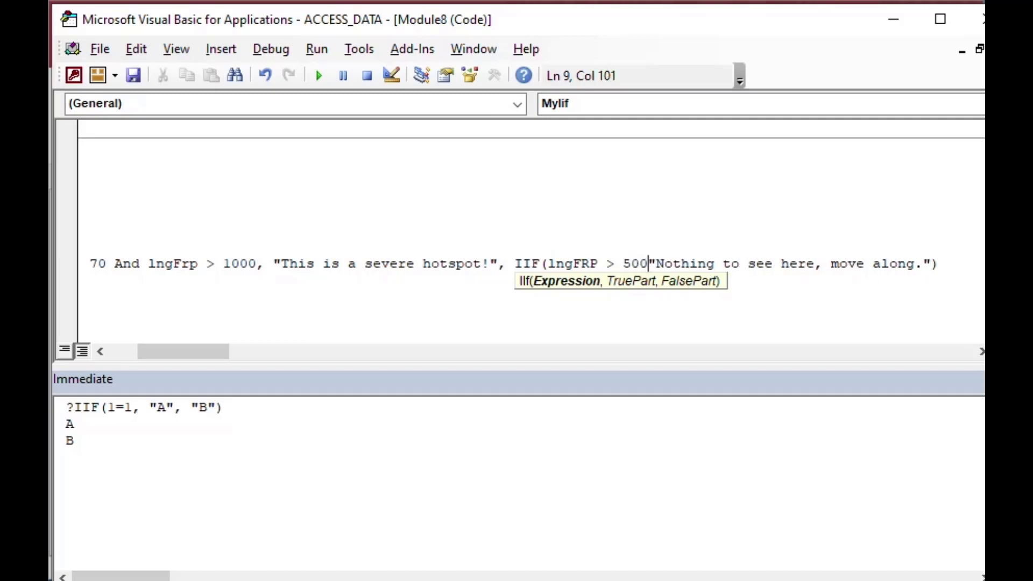
text(, ")
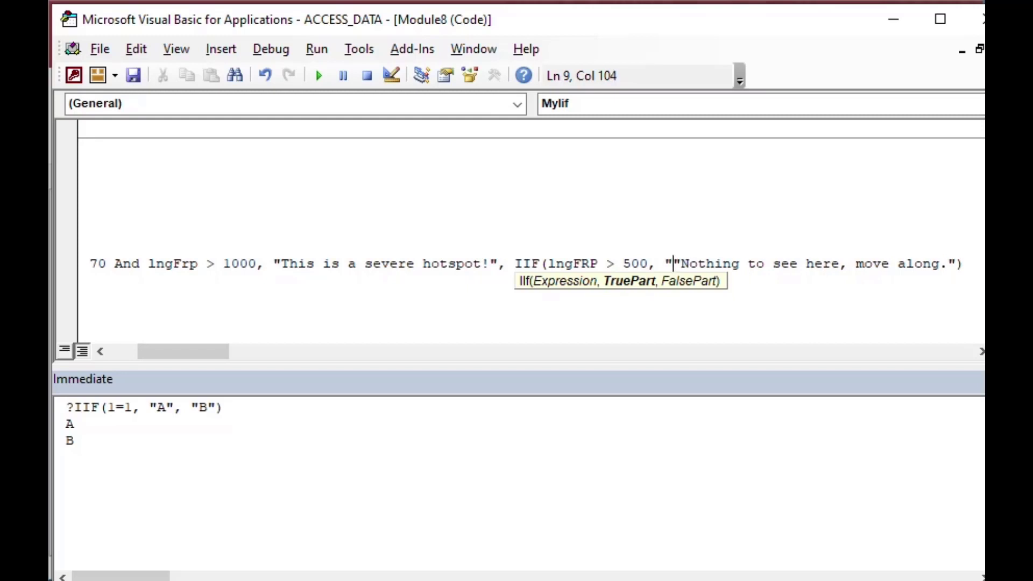
text(Hmm)
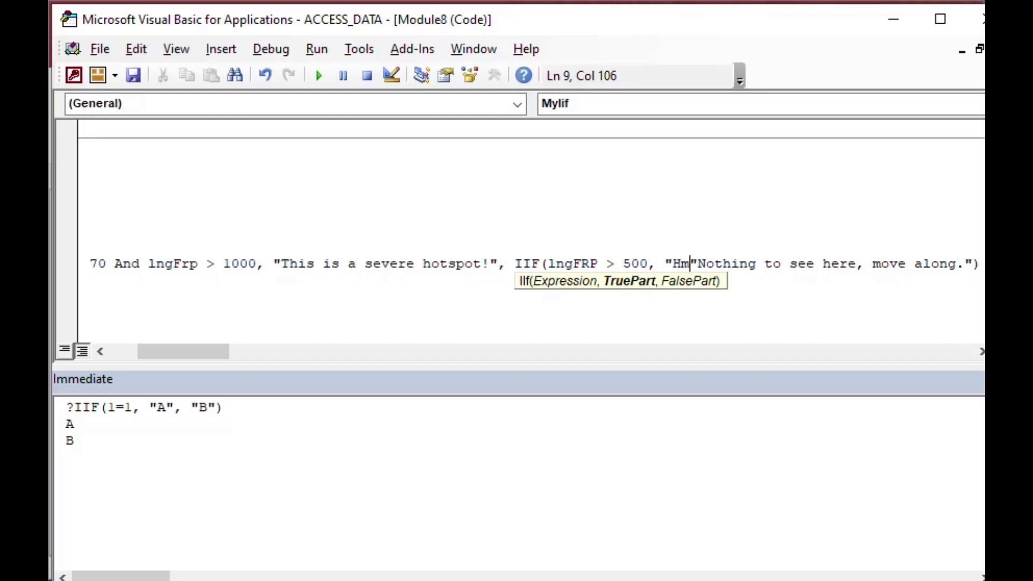
text(.)
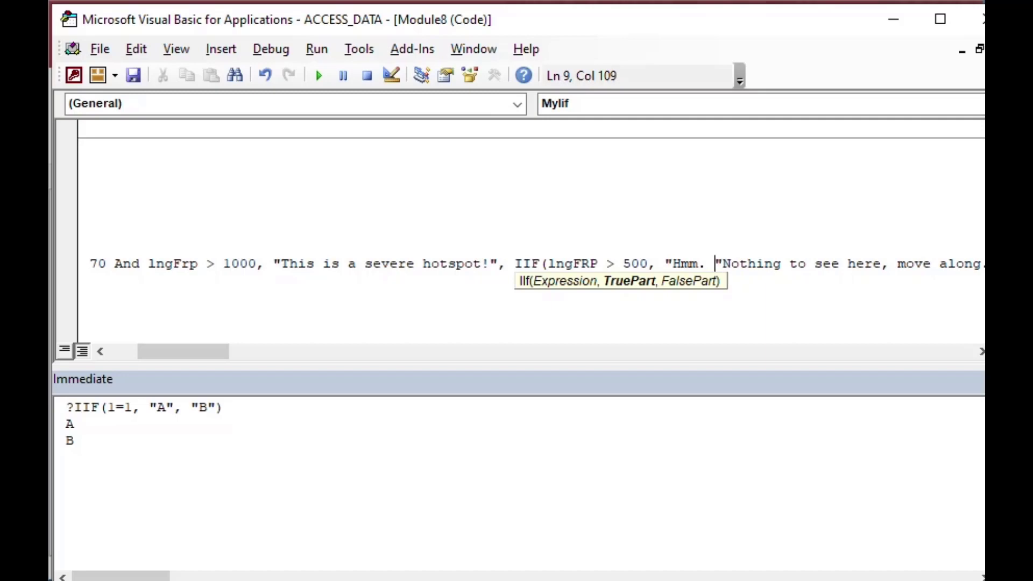
text(Something is )
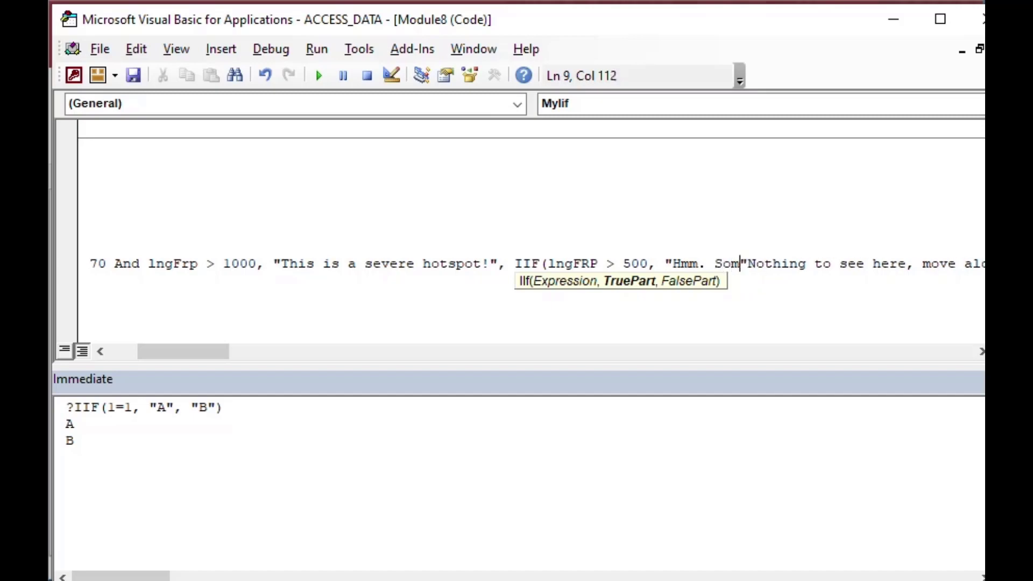
text(hot)
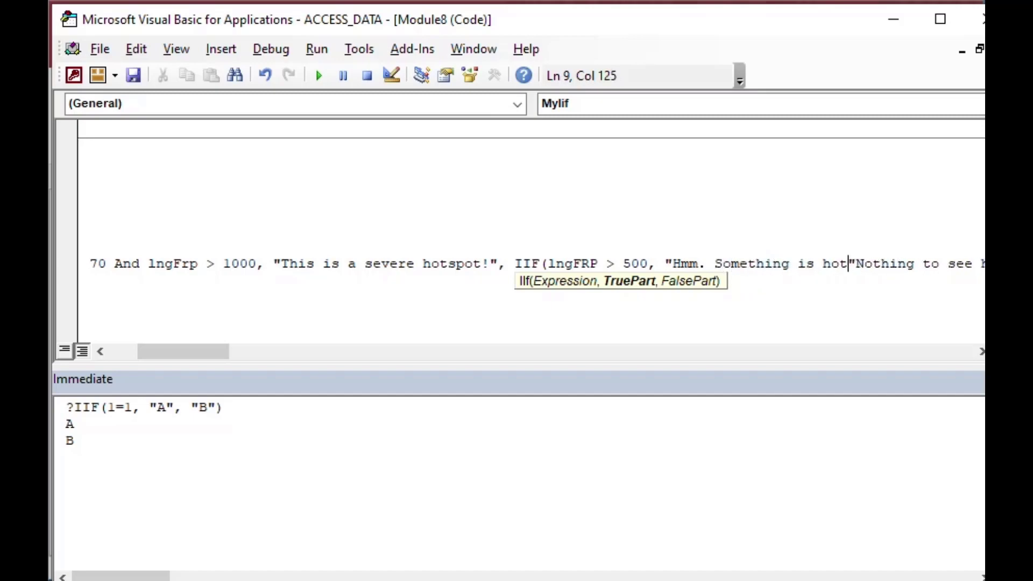
key(BackSpace)
key(BackSpace)
key(BackSpace)
key(BackSpace)
key(BackSpace)
key(BackSpace)
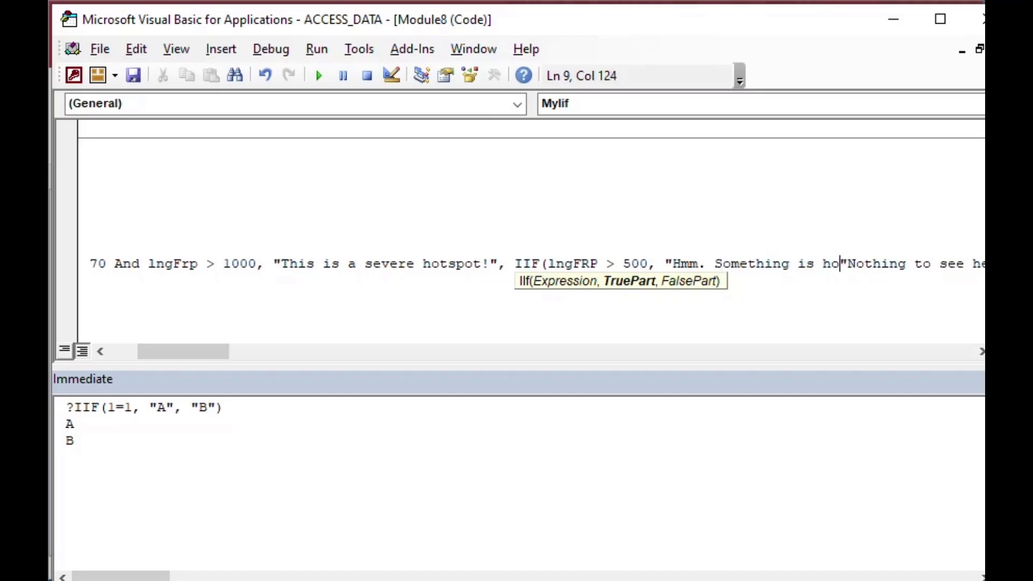
text(seems hot here)
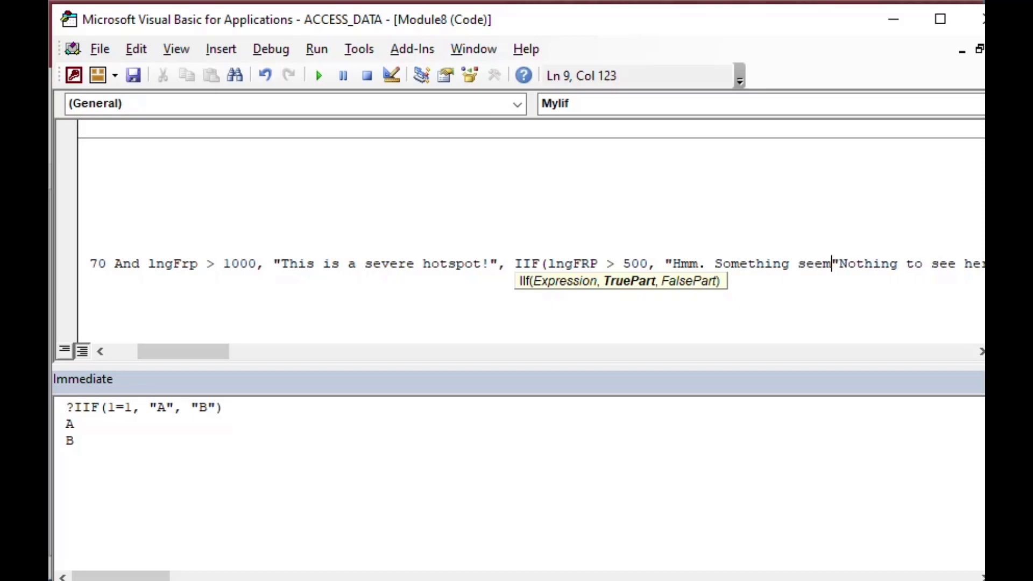
text(.",)
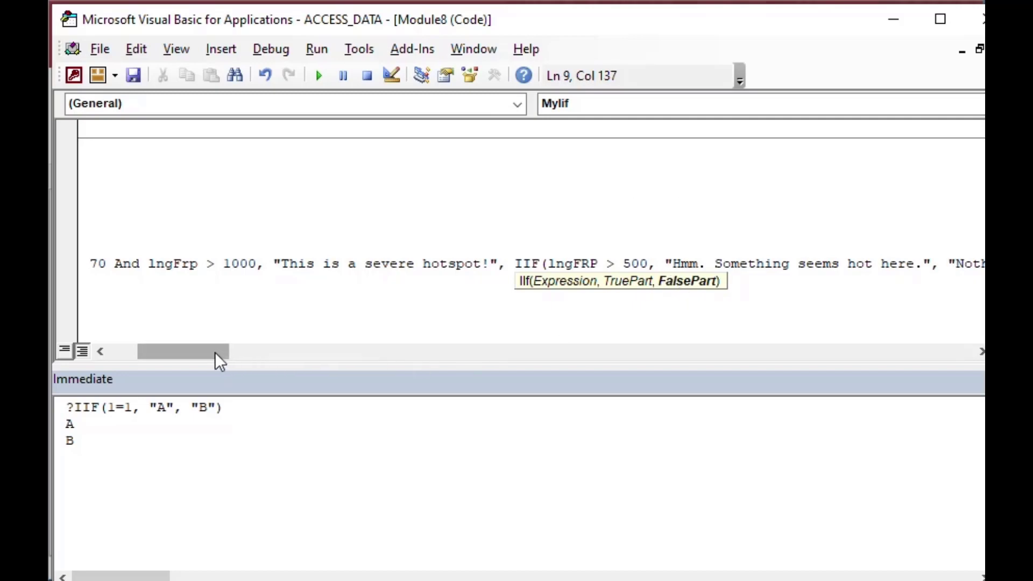
Add the second closing parenthesis after the final message in the strMsg line
drag(215, 352, 249, 355)
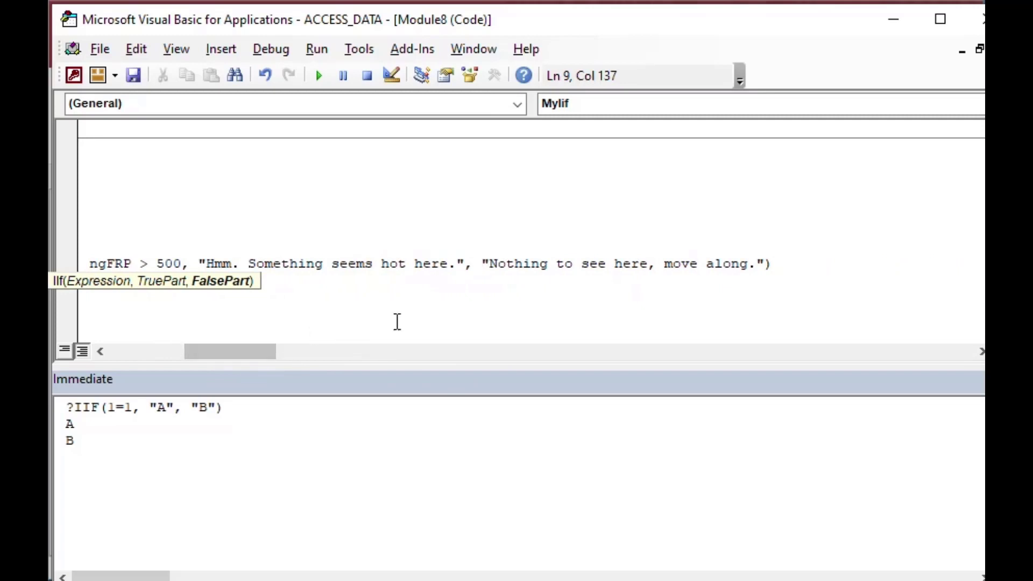
click(765, 264)
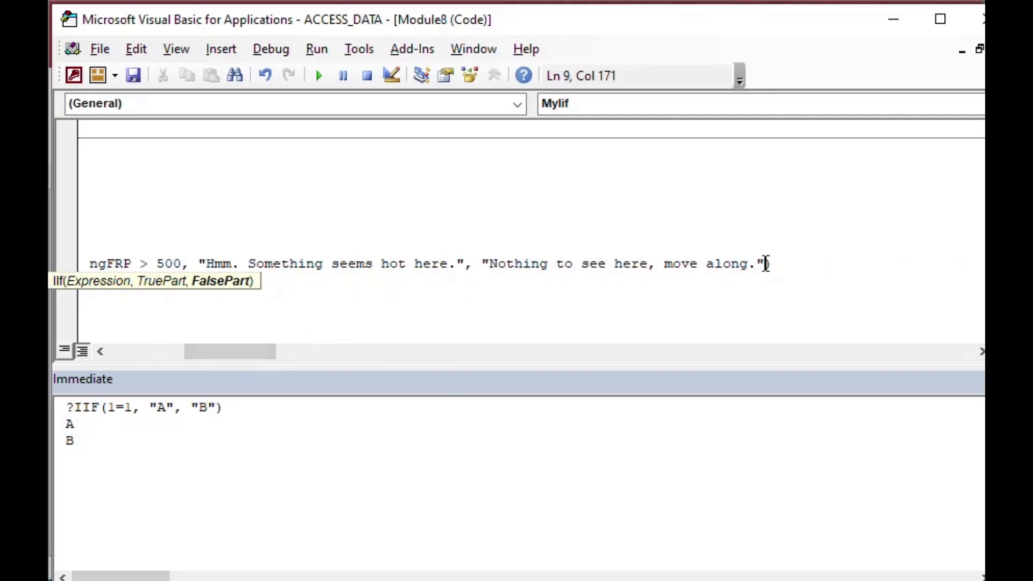
text())
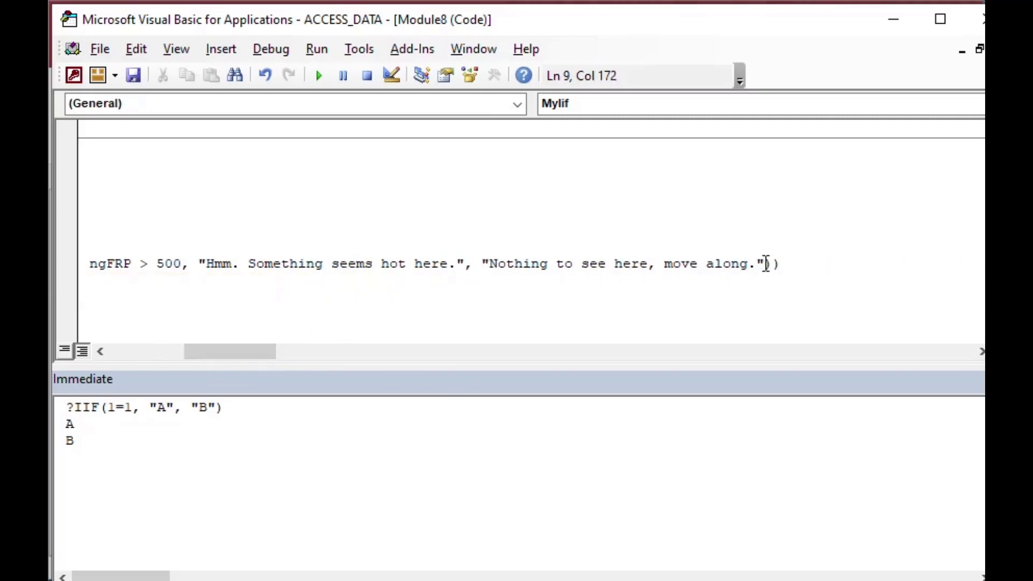
click(849, 262)
key(Left)
key(Left)
key(Left)
key(Left)
key(Left)
key(Left)
key(Left)
key(Left)
key(Left)
key(Left)
key(Left)
key(Left)
key(Left)
key(Left)
key(Left)
key(Left)
key(Left)
key(Left)
key(Left)
key(Left)
key(Left)
key(Left)
key(Left)
key(Left)
key(Left)
key(Left)
key(Left)
key(Left)
key(Left)
key(Left)
key(Left)
key(Left)
key(Left)
key(Left)
key(Left)
key(Left)
key(Left)
key(Left)
key(Left)
key(Left)
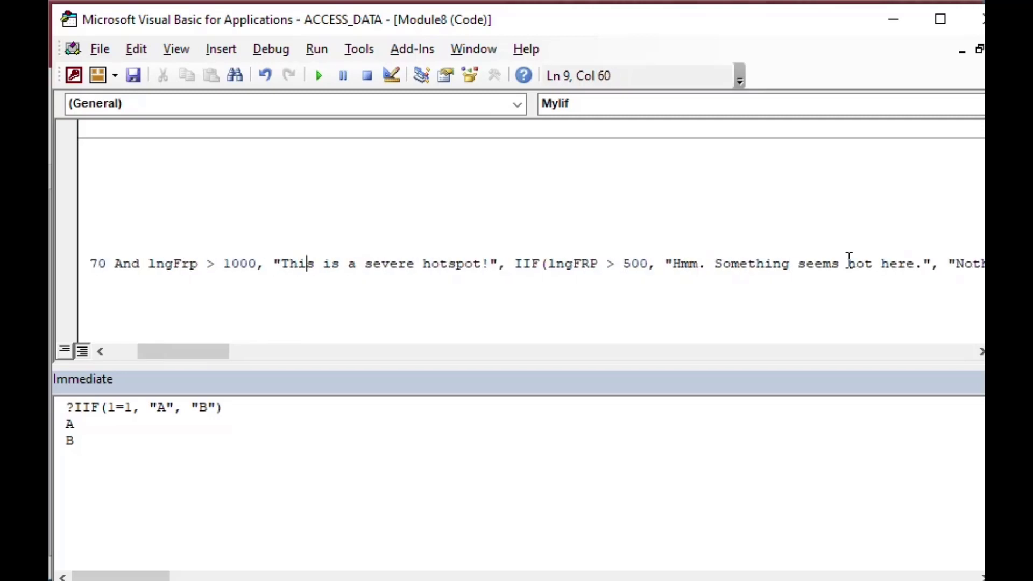
Highlight the outer and nested IIf calls, then leave the strMsg line so VBA recases it
key(Left)
key(Left)
key(Left)
key(Left)
key(Left)
key(Left)
key(Left)
key(Left)
key(Left)
key(Left)
key(Left)
key(Left)
key(Left)
key(Left)
key(Left)
key(Left)
key(Left)
key(Left)
key(Left)
key(Left)
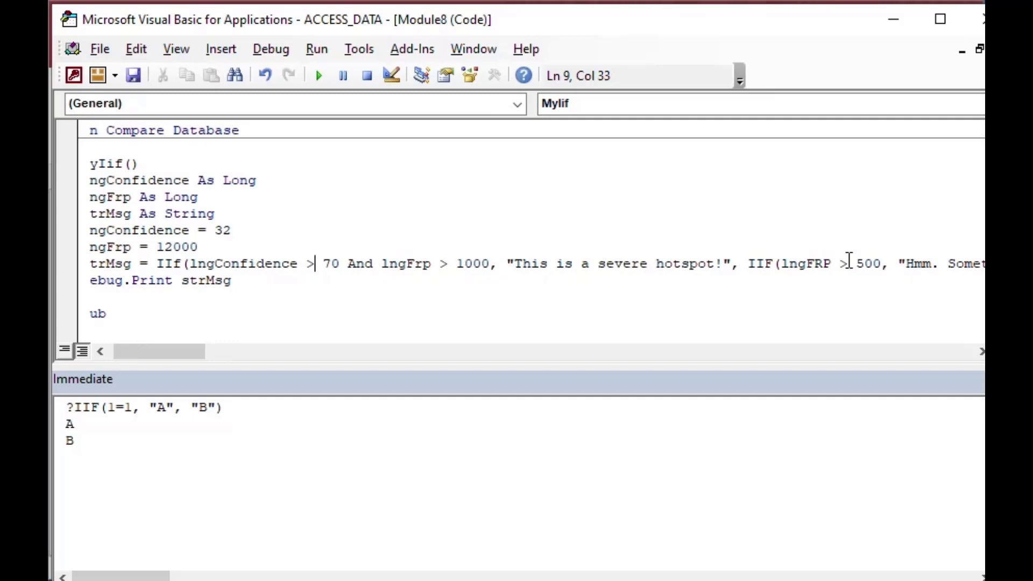
double_click(759, 264)
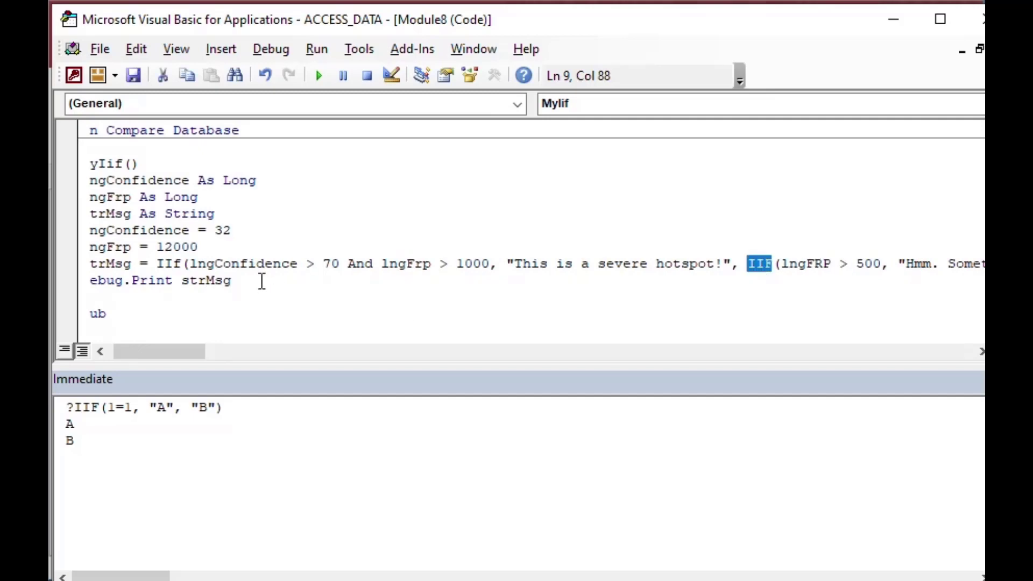
double_click(166, 263)
click(279, 283)
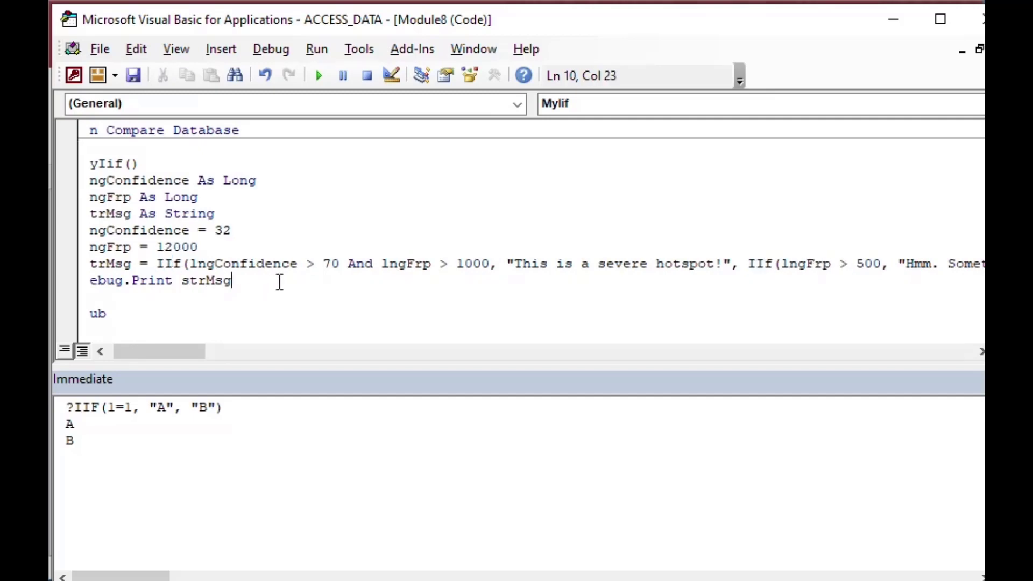
Review the outer IIf's condition and the start of the nested IIf in the strMsg line
double_click(759, 264)
double_click(172, 263)
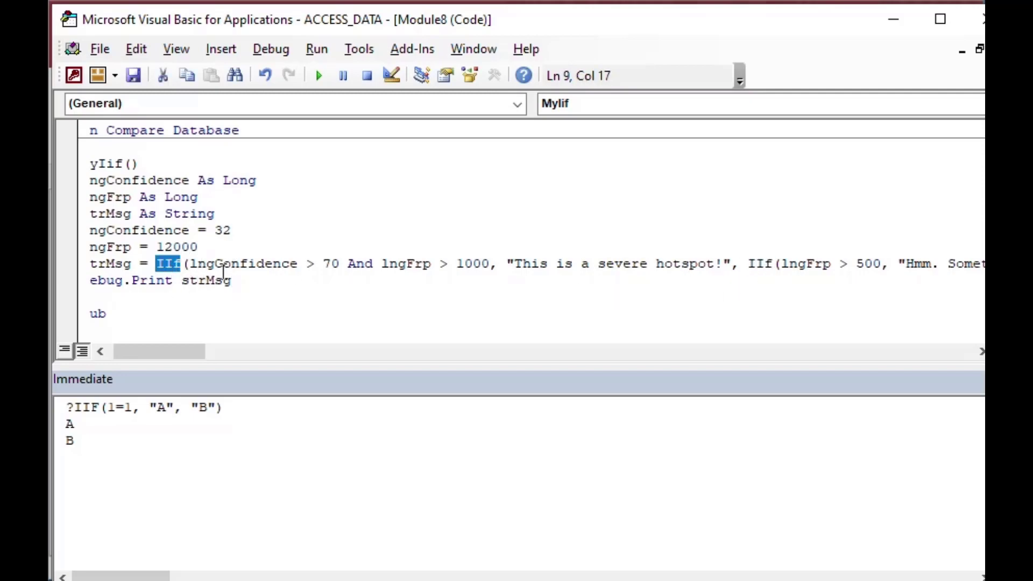
drag(191, 264, 736, 271)
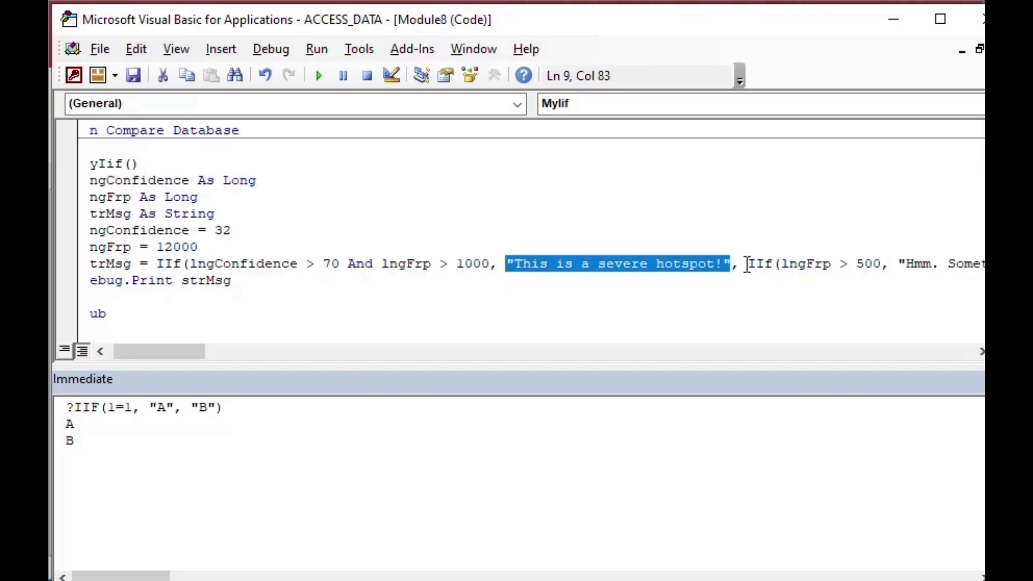
drag(747, 265, 945, 273)
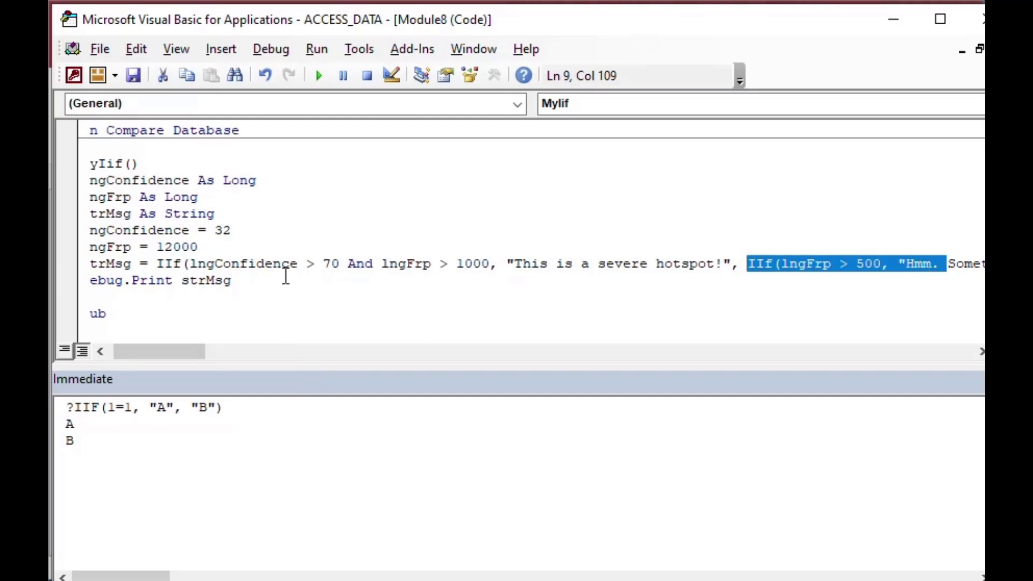
click(243, 232)
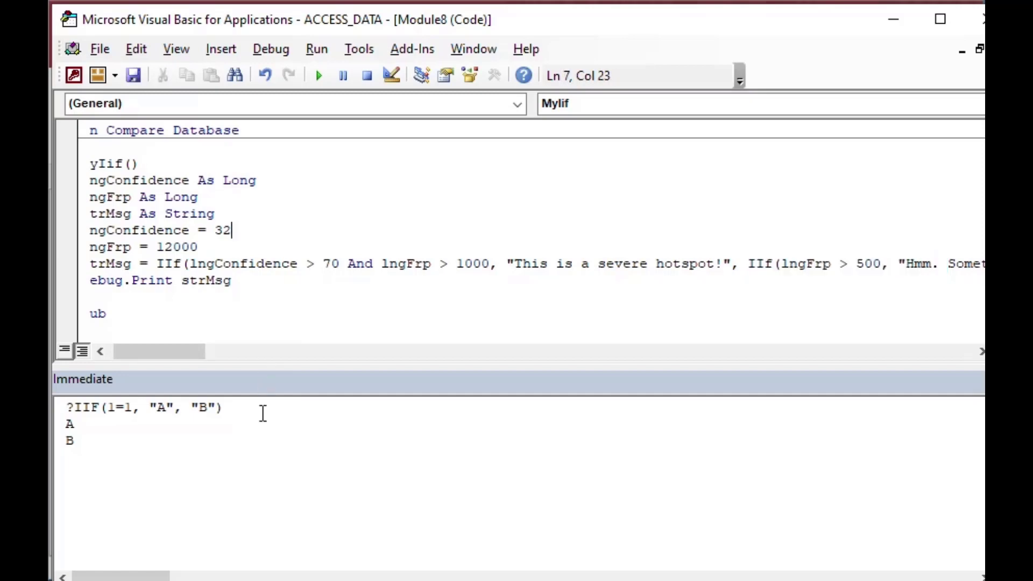
Clear the Immediate window and run MyIif, printing "Hmm. Something seems hot here."
click(140, 444)
key(ctrl+a)
key(Delete)
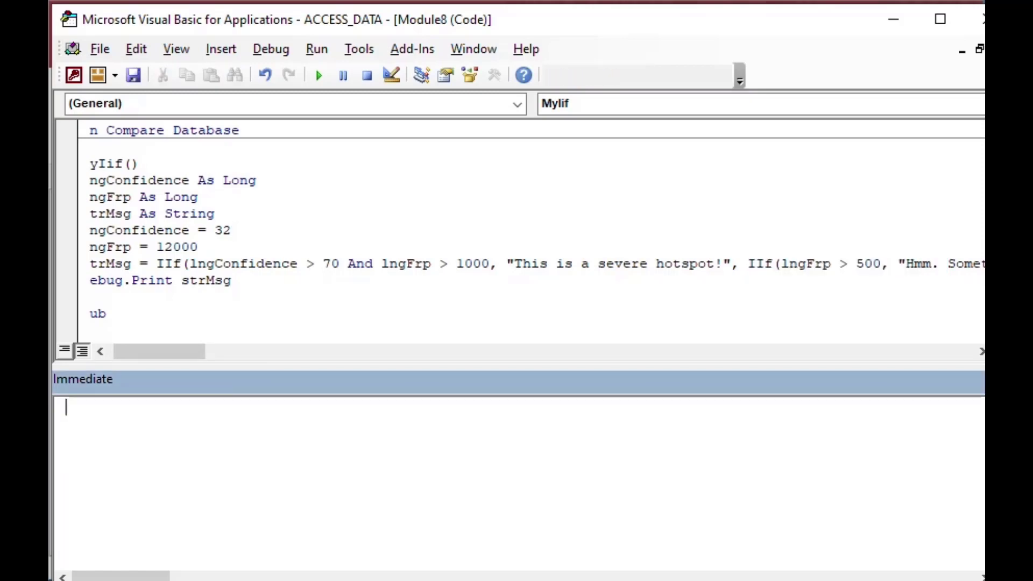
click(278, 247)
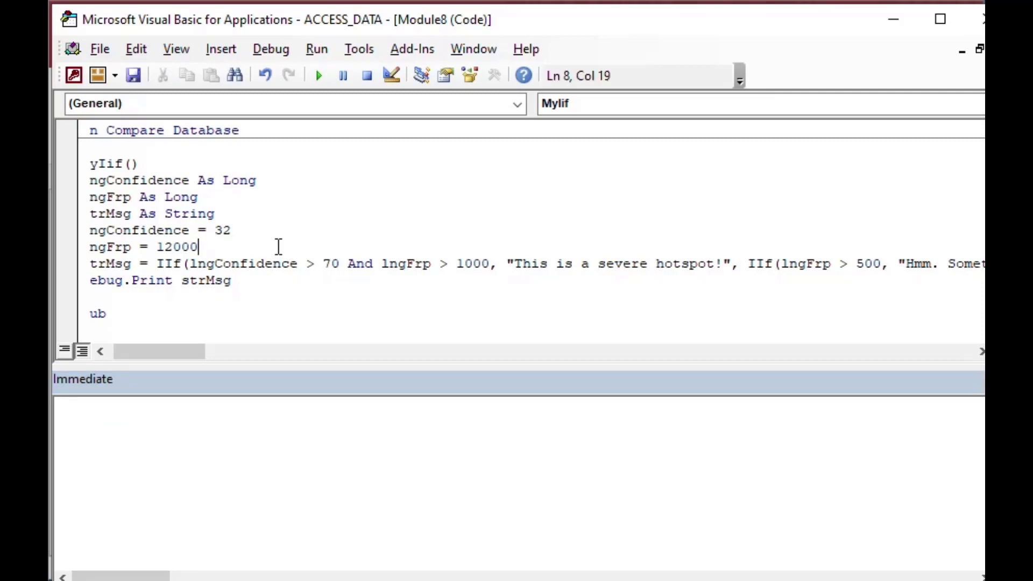
click(318, 78)
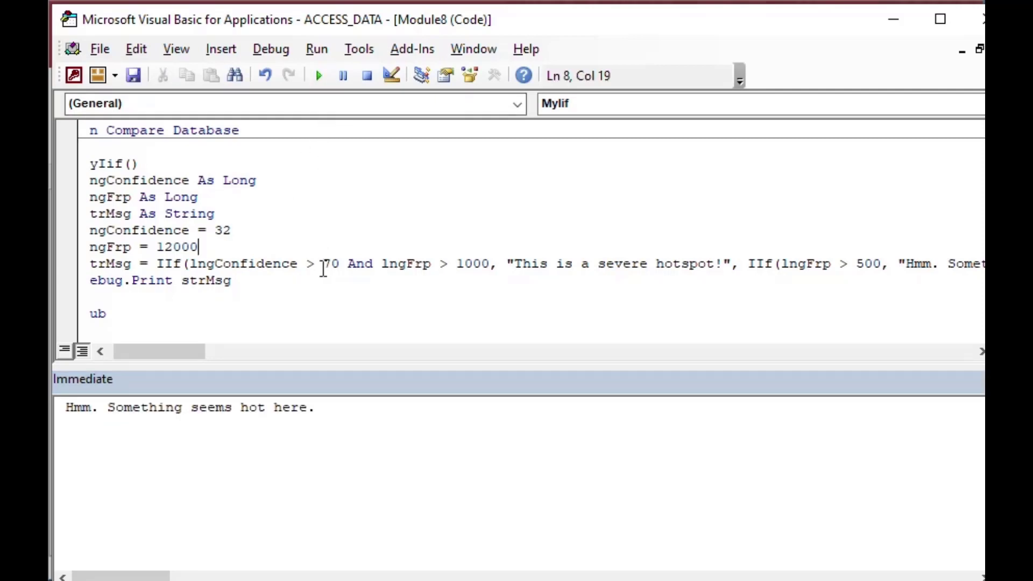
drag(265, 415, 66, 409)
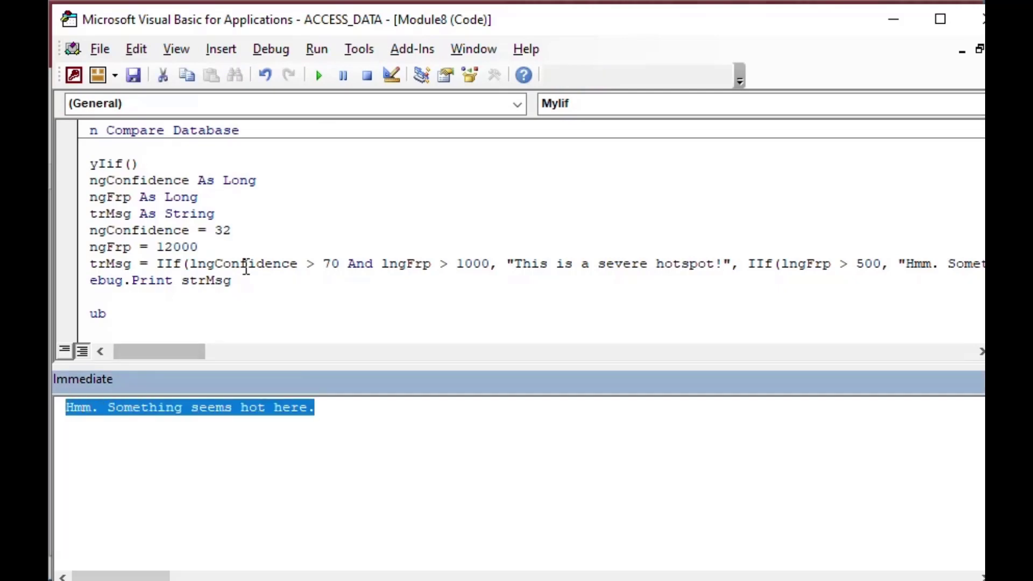
Review the confidence value 32, lngFrp value 12000 and the nested IIf's 500 threshold
click(226, 230)
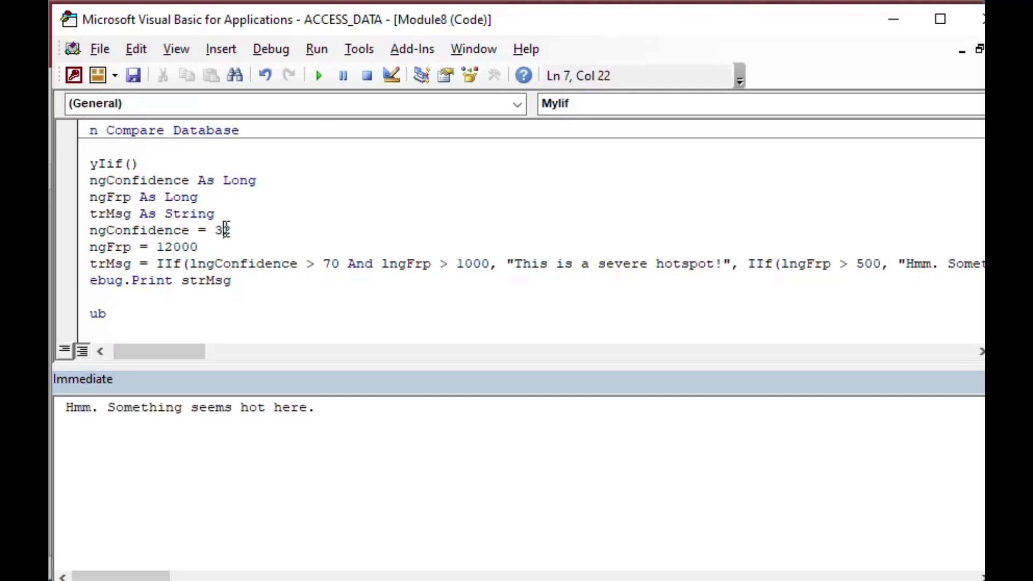
double_click(225, 230)
click(225, 230)
double_click(226, 229)
click(186, 247)
double_click(186, 247)
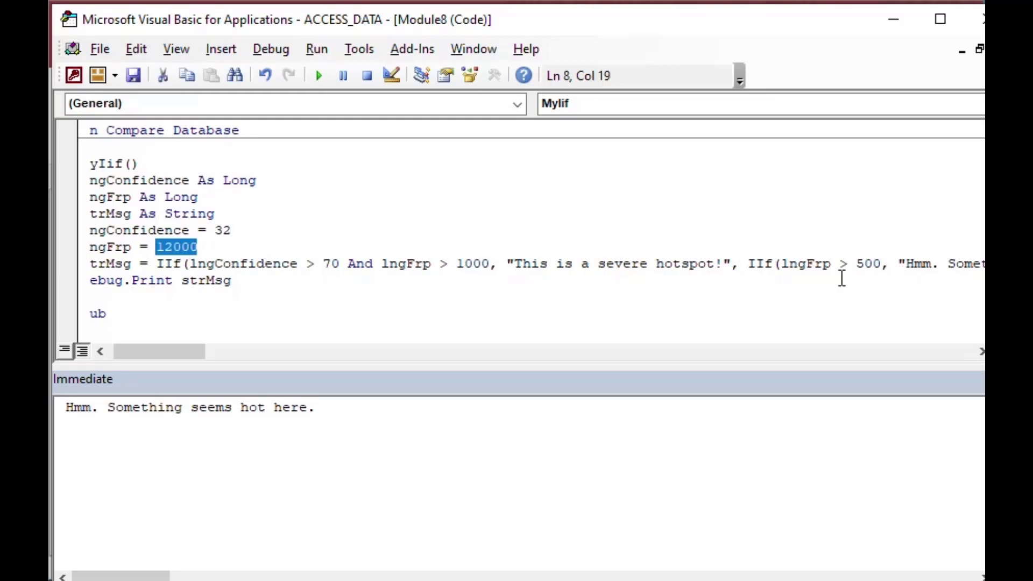
double_click(872, 264)
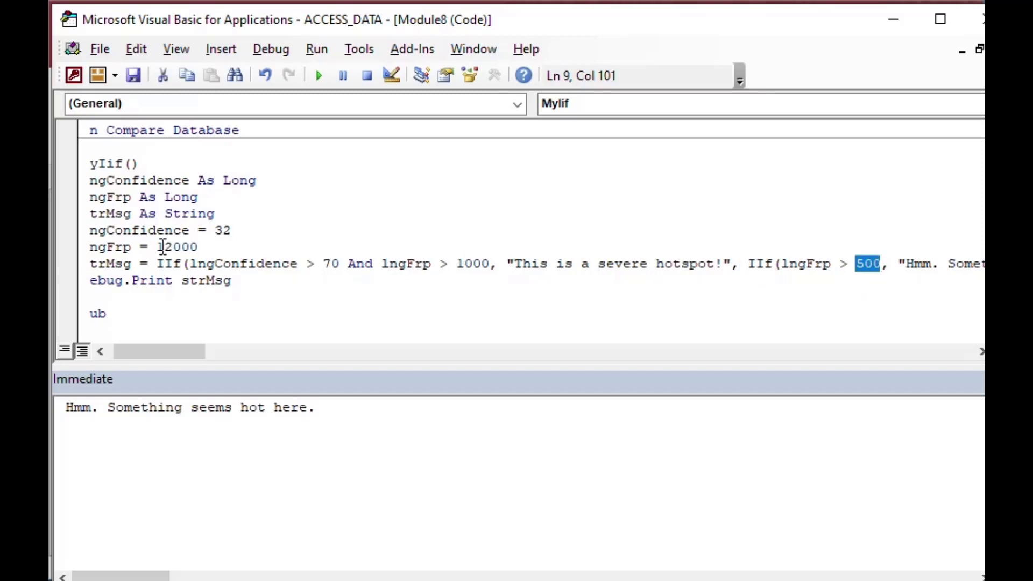
Change lngFrp to 100, run MyIif to print "Nothing to see here, move along.", then erase confidence 32
drag(156, 247, 207, 246)
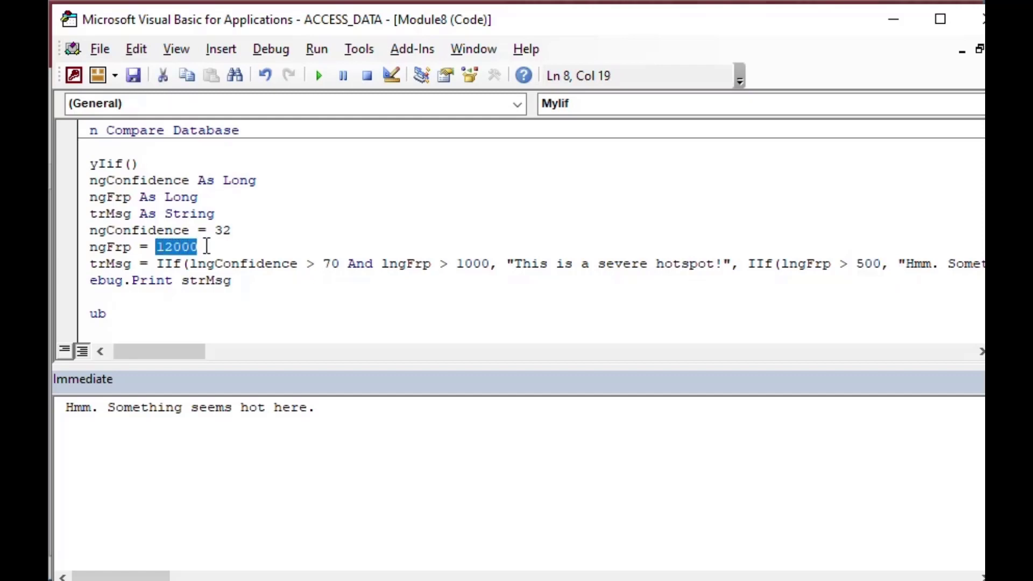
text(1)
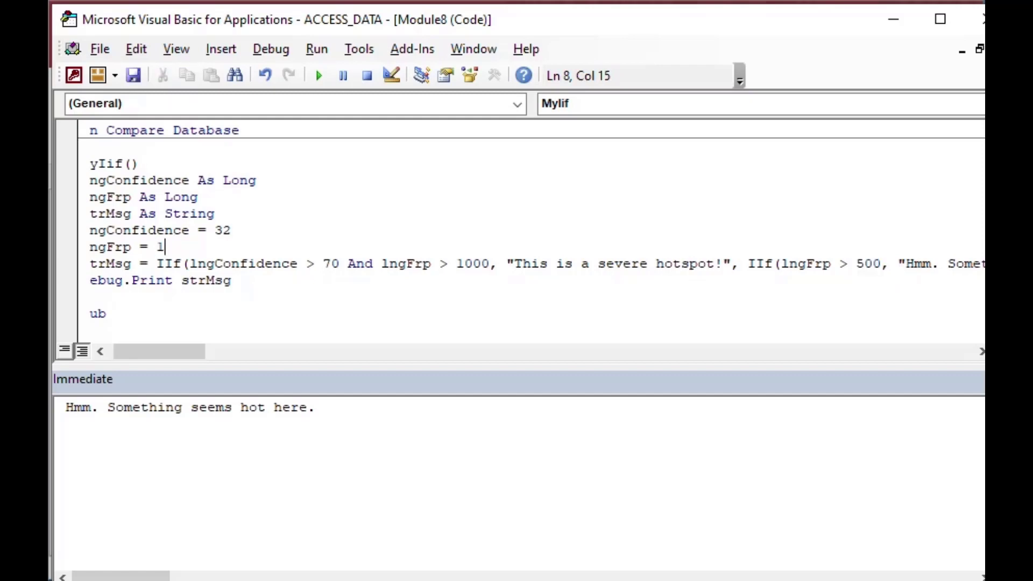
text(00)
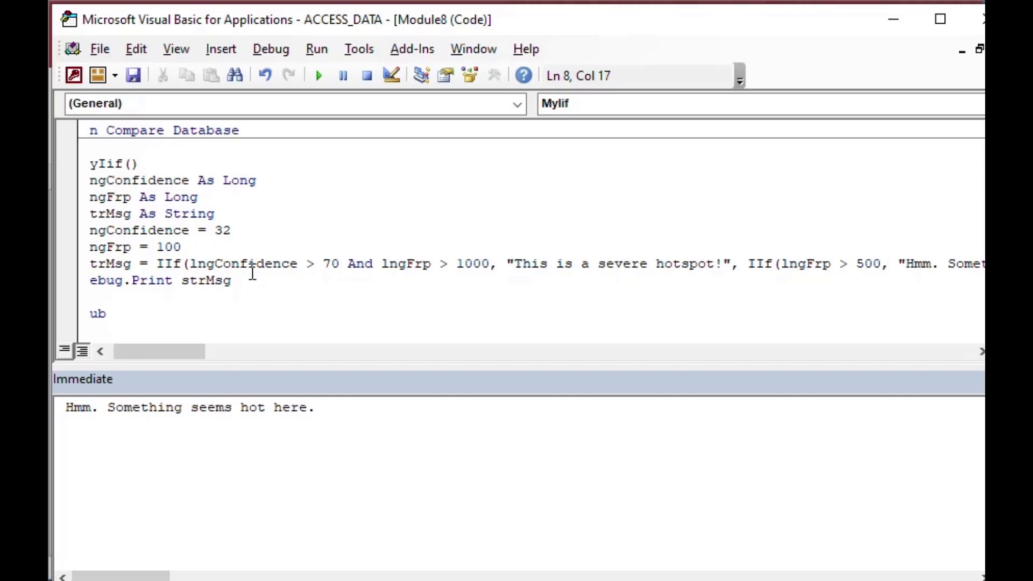
click(319, 76)
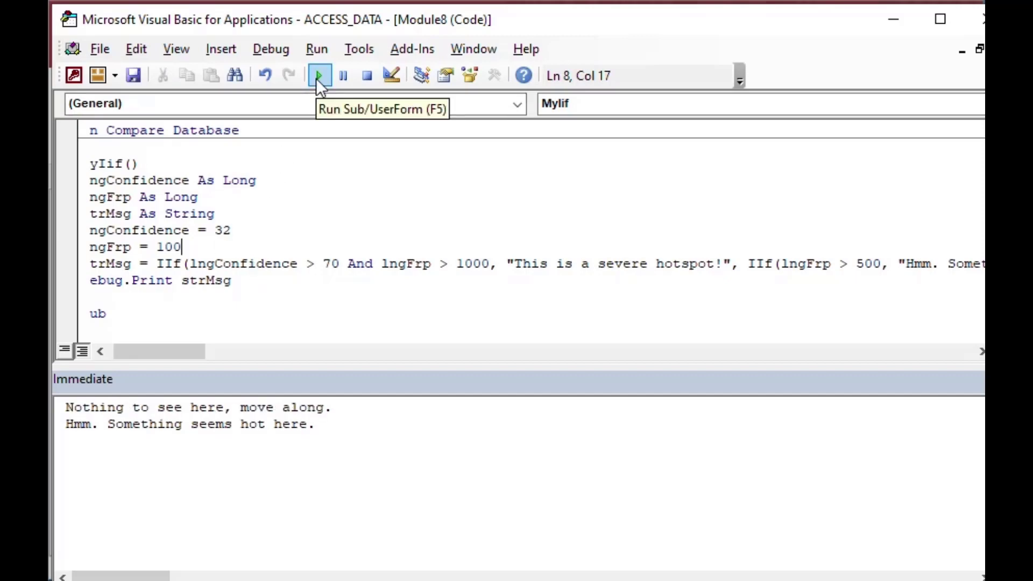
click(259, 231)
key(BackSpace)
key(BackSpace)
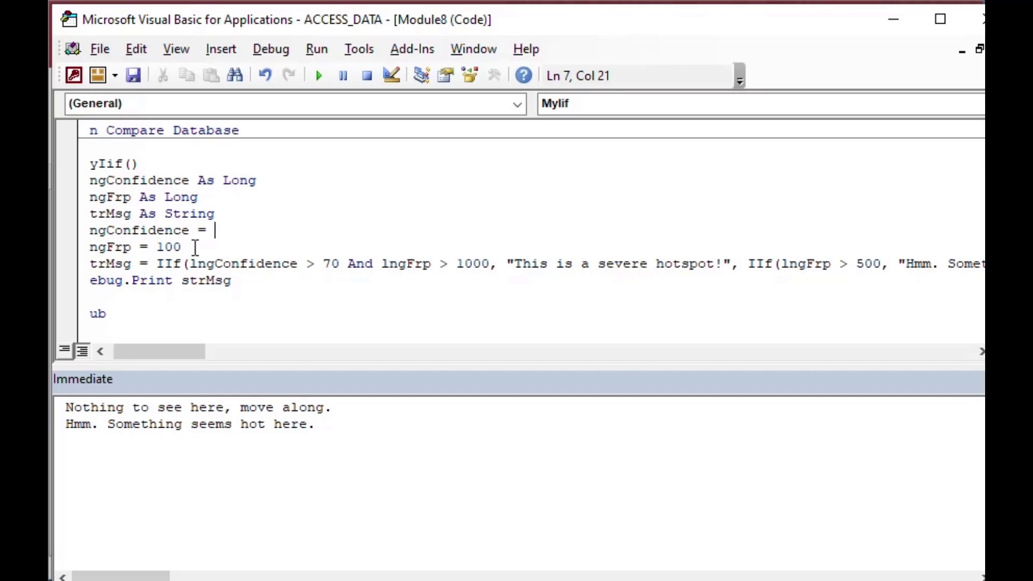
Set lngConfidence to 90 and lngFrp to 10000, running MyIif to print "This is a severe hotspot!"
drag(172, 351, 165, 353)
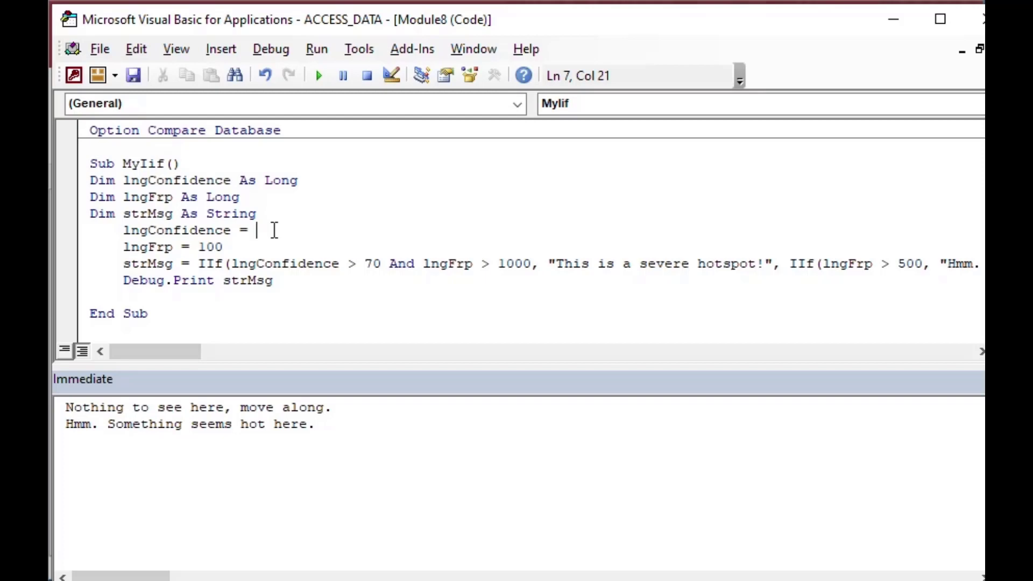
text(90)
key(Down)
click(317, 78)
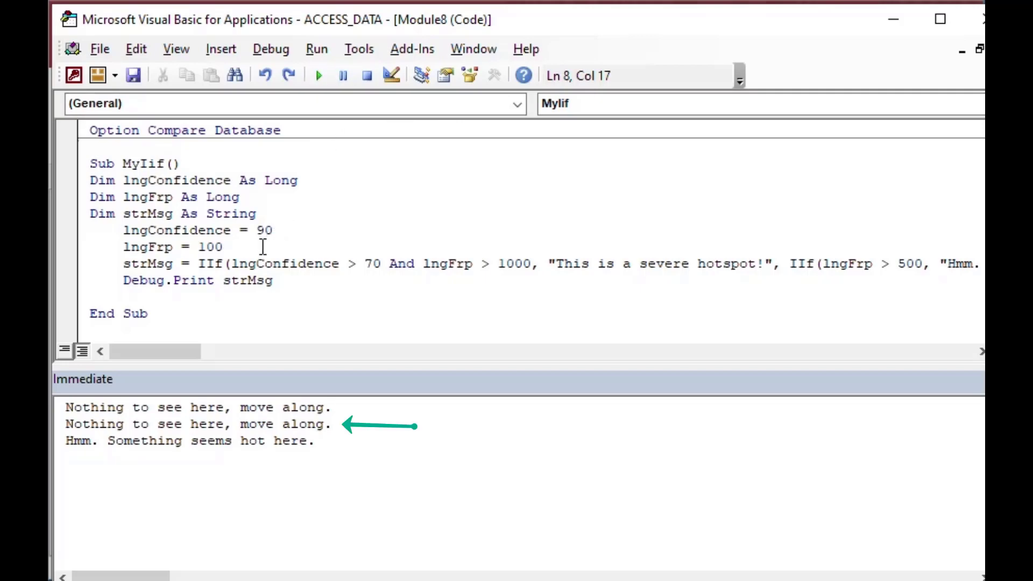
text(00)
click(320, 75)
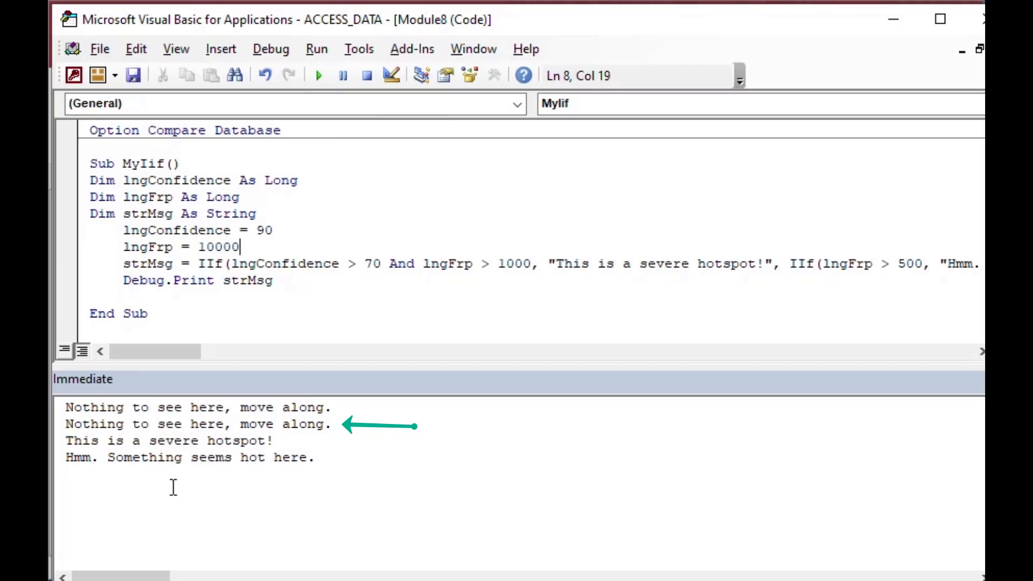
Select the printed output lines in the Immediate window and delete them
drag(67, 445, 318, 456)
click(318, 457)
key(shift+Right)
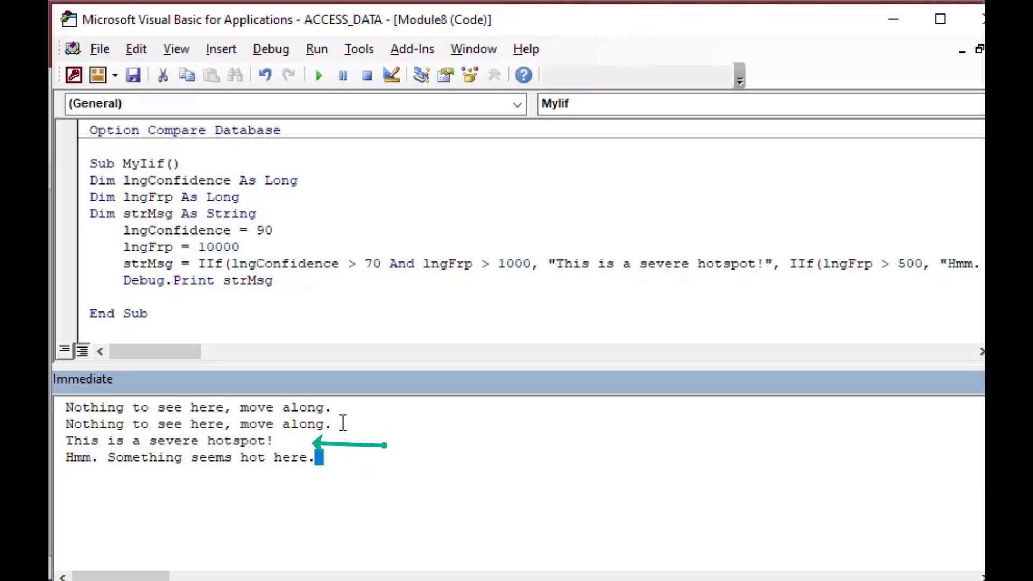
drag(336, 461, 66, 407)
key(Delete)
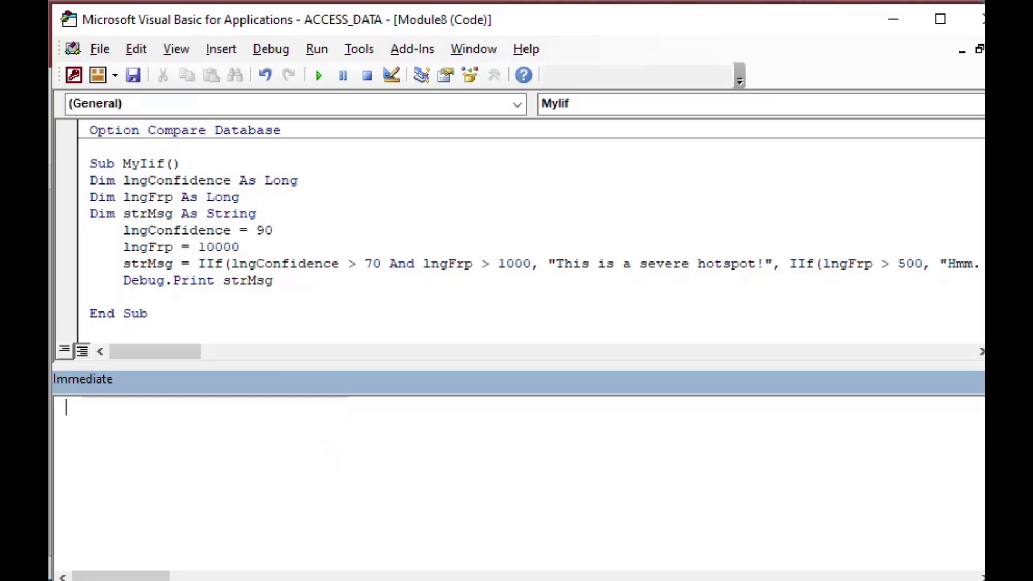